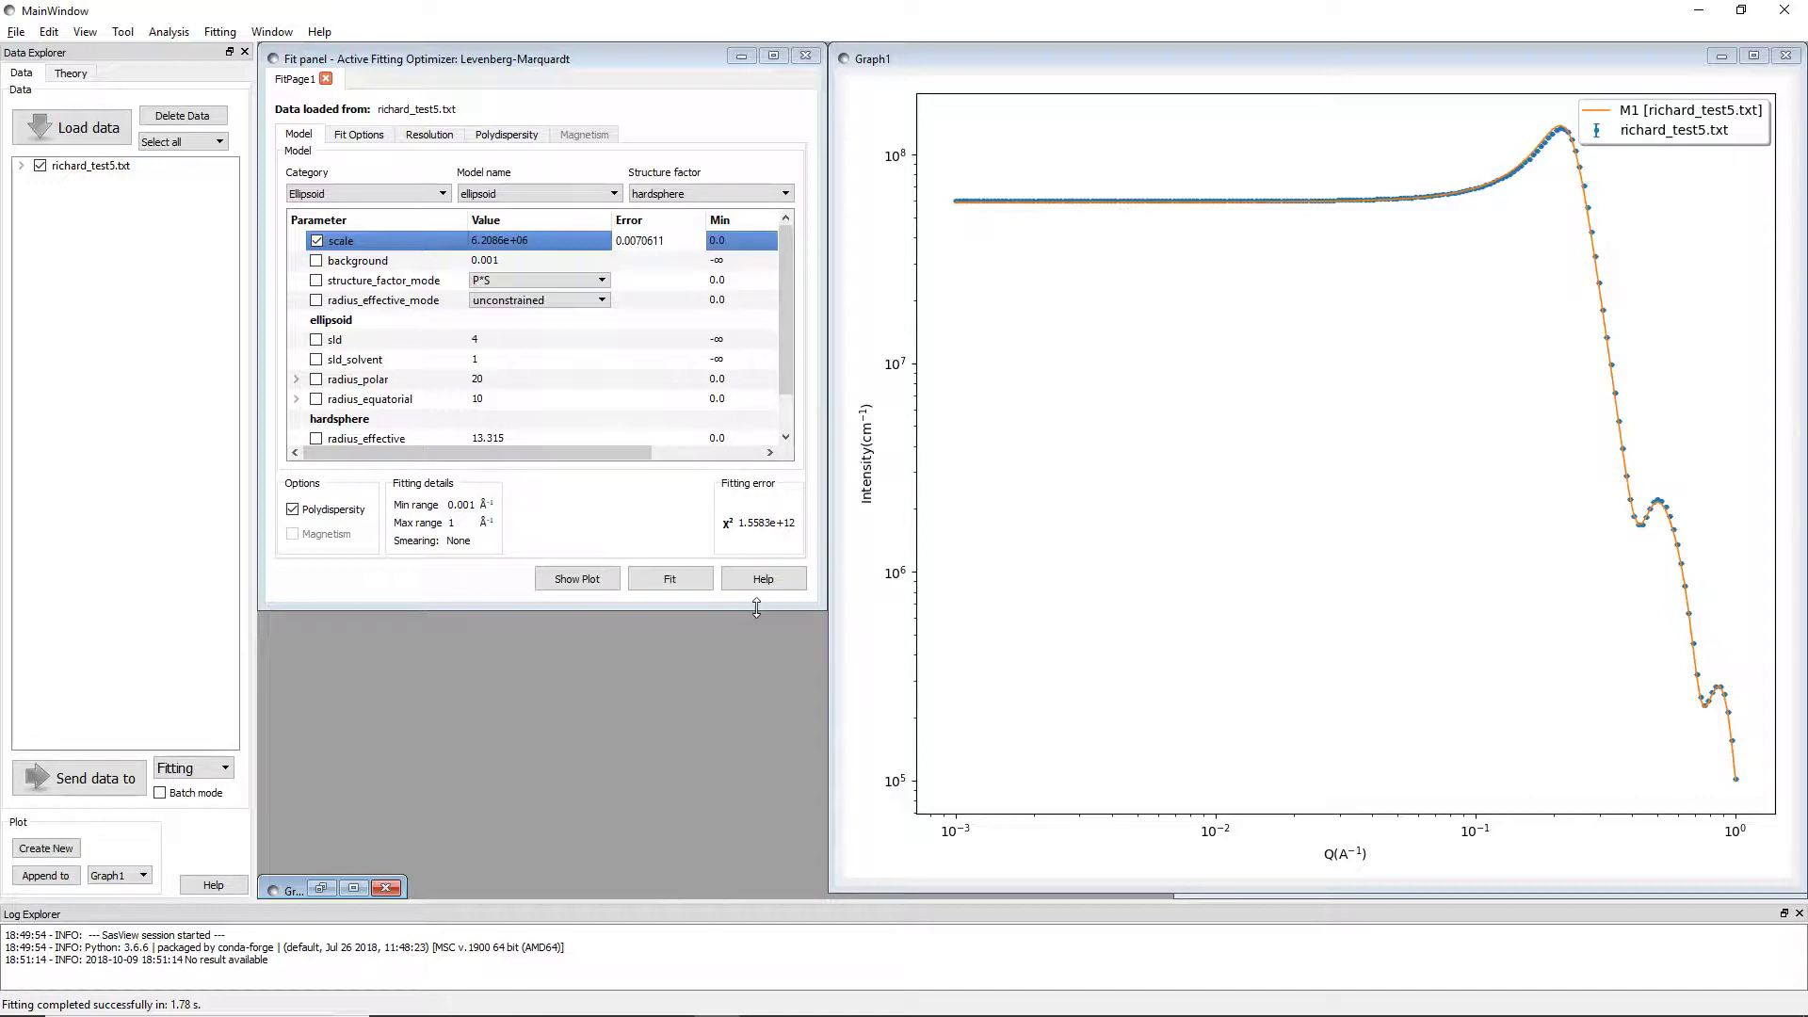
Enlarge the fit panel to show volfraction and hold scale fixed at 6.2086e+06
drag(756, 607, 754, 628)
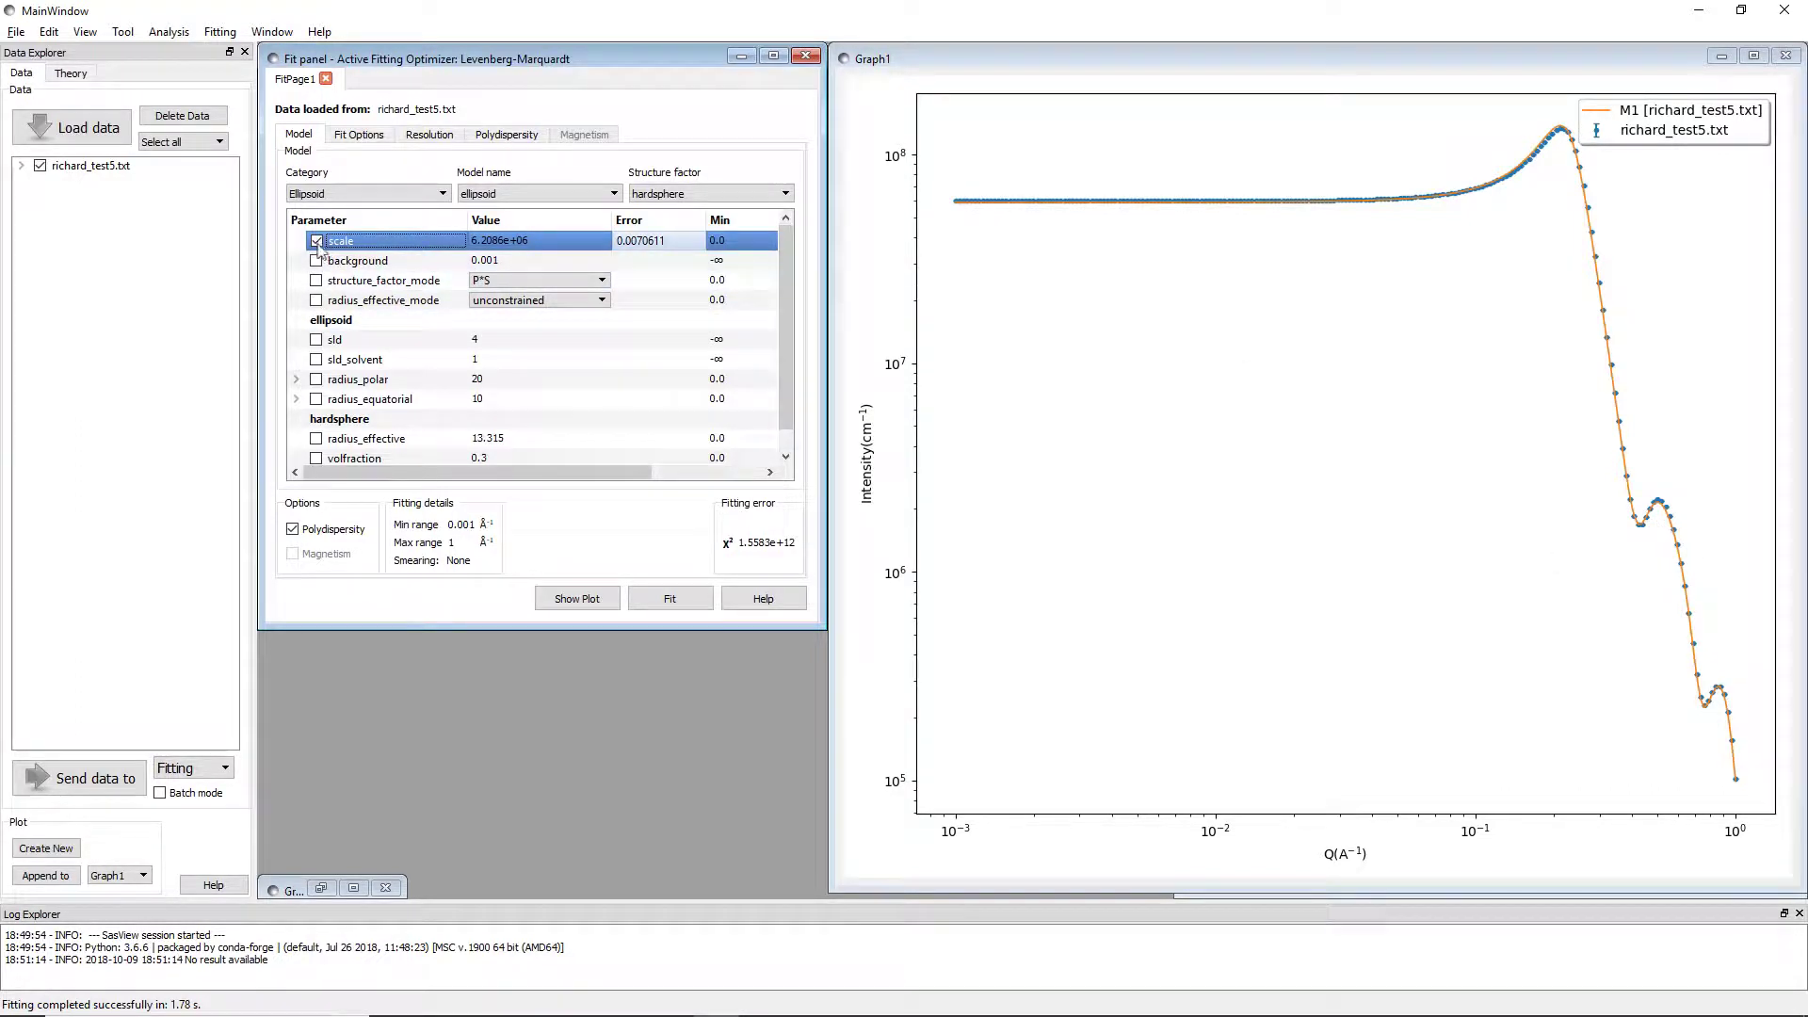
key(space)
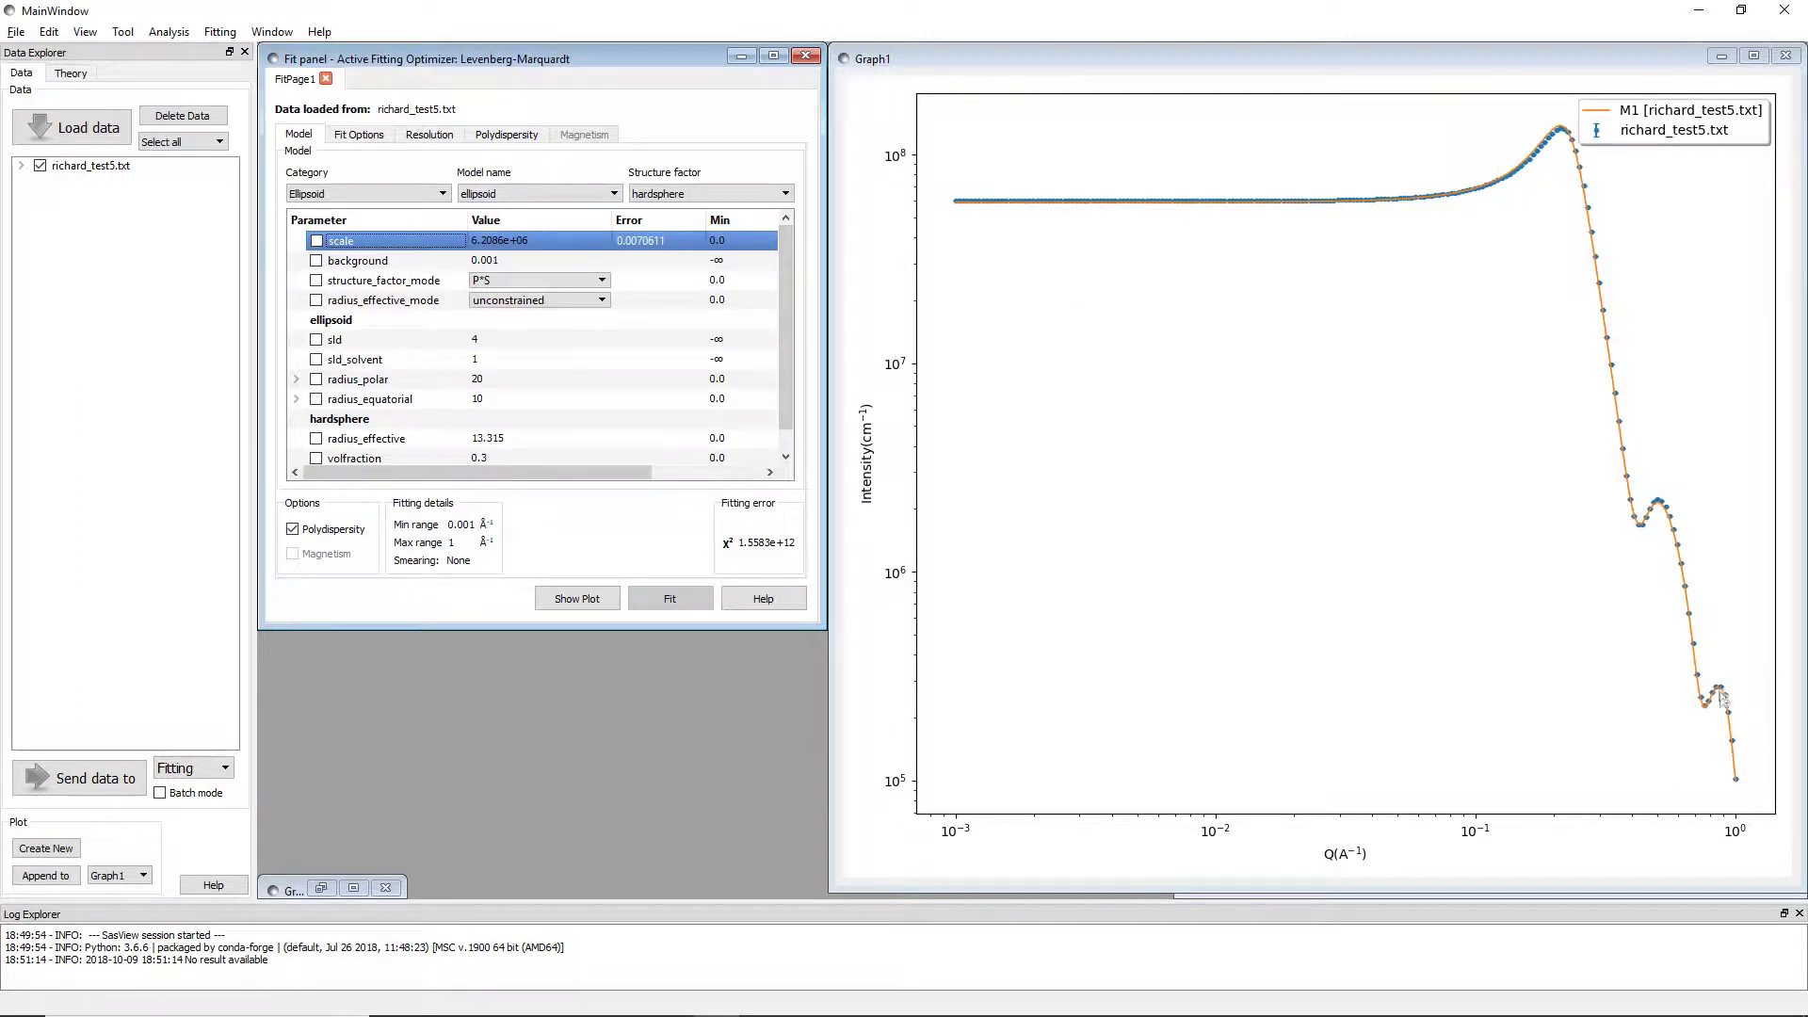
drag(786, 280, 785, 314)
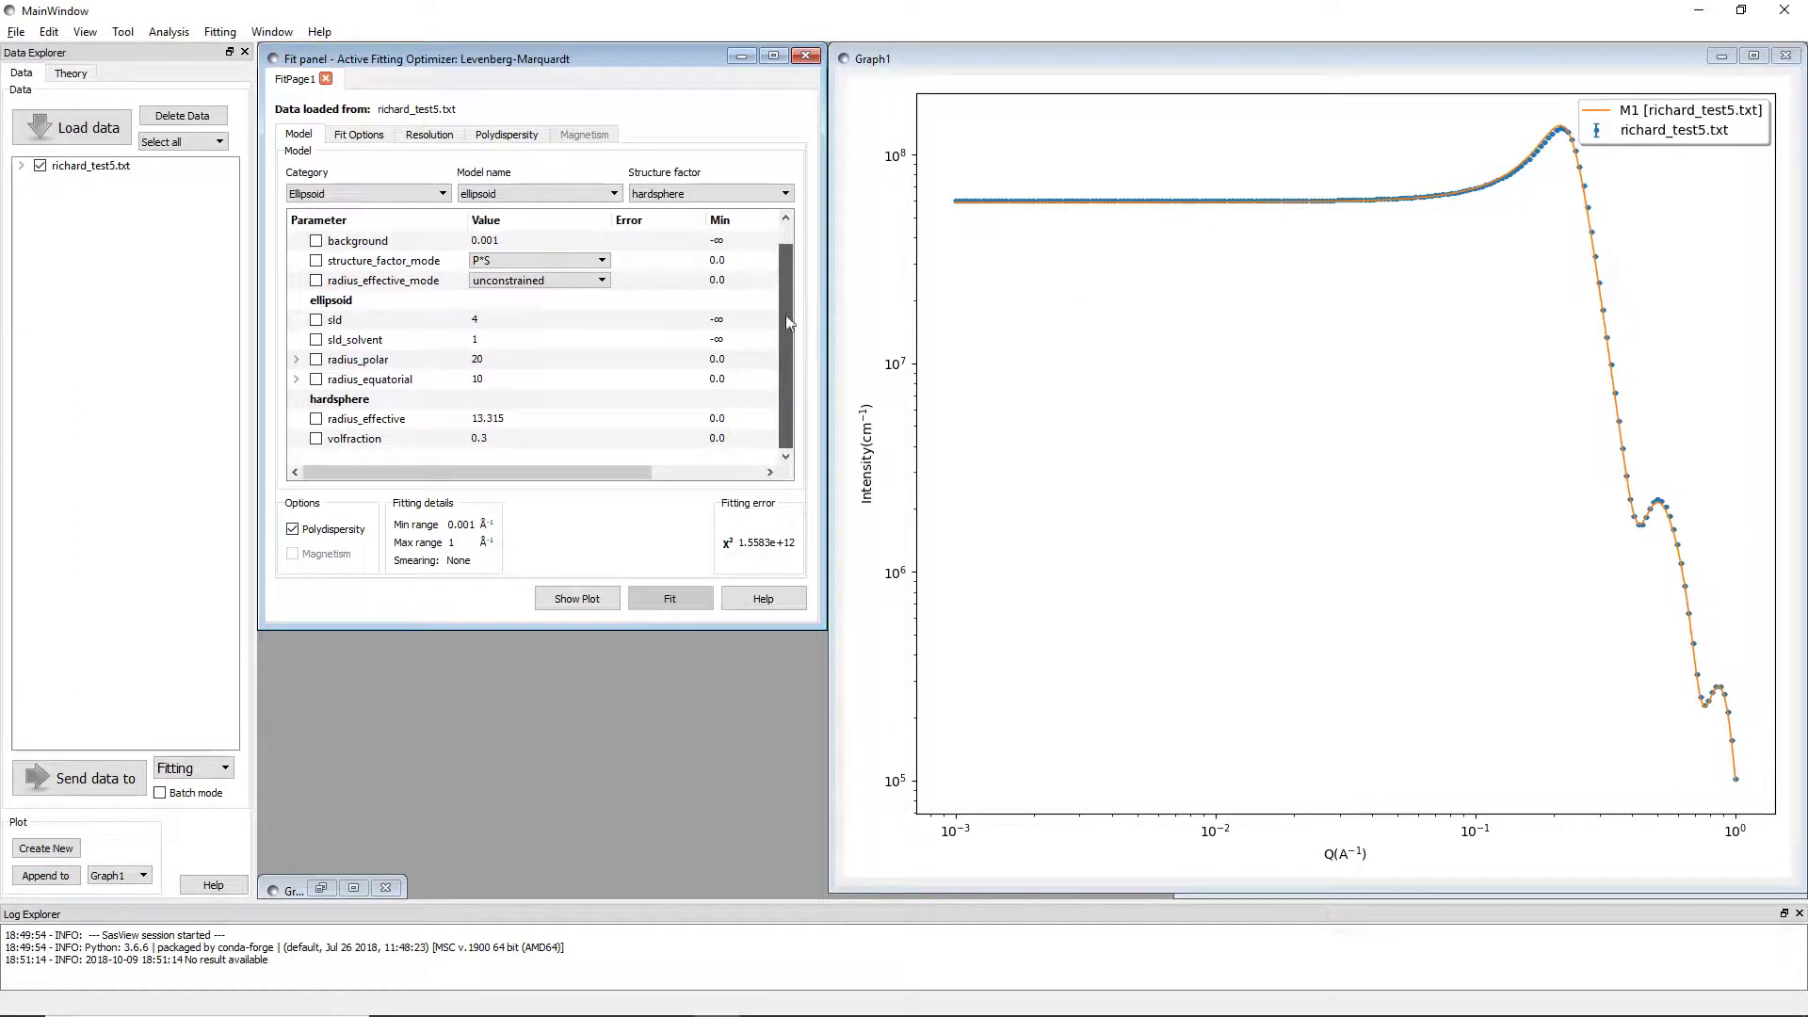
click(506, 135)
click(459, 232)
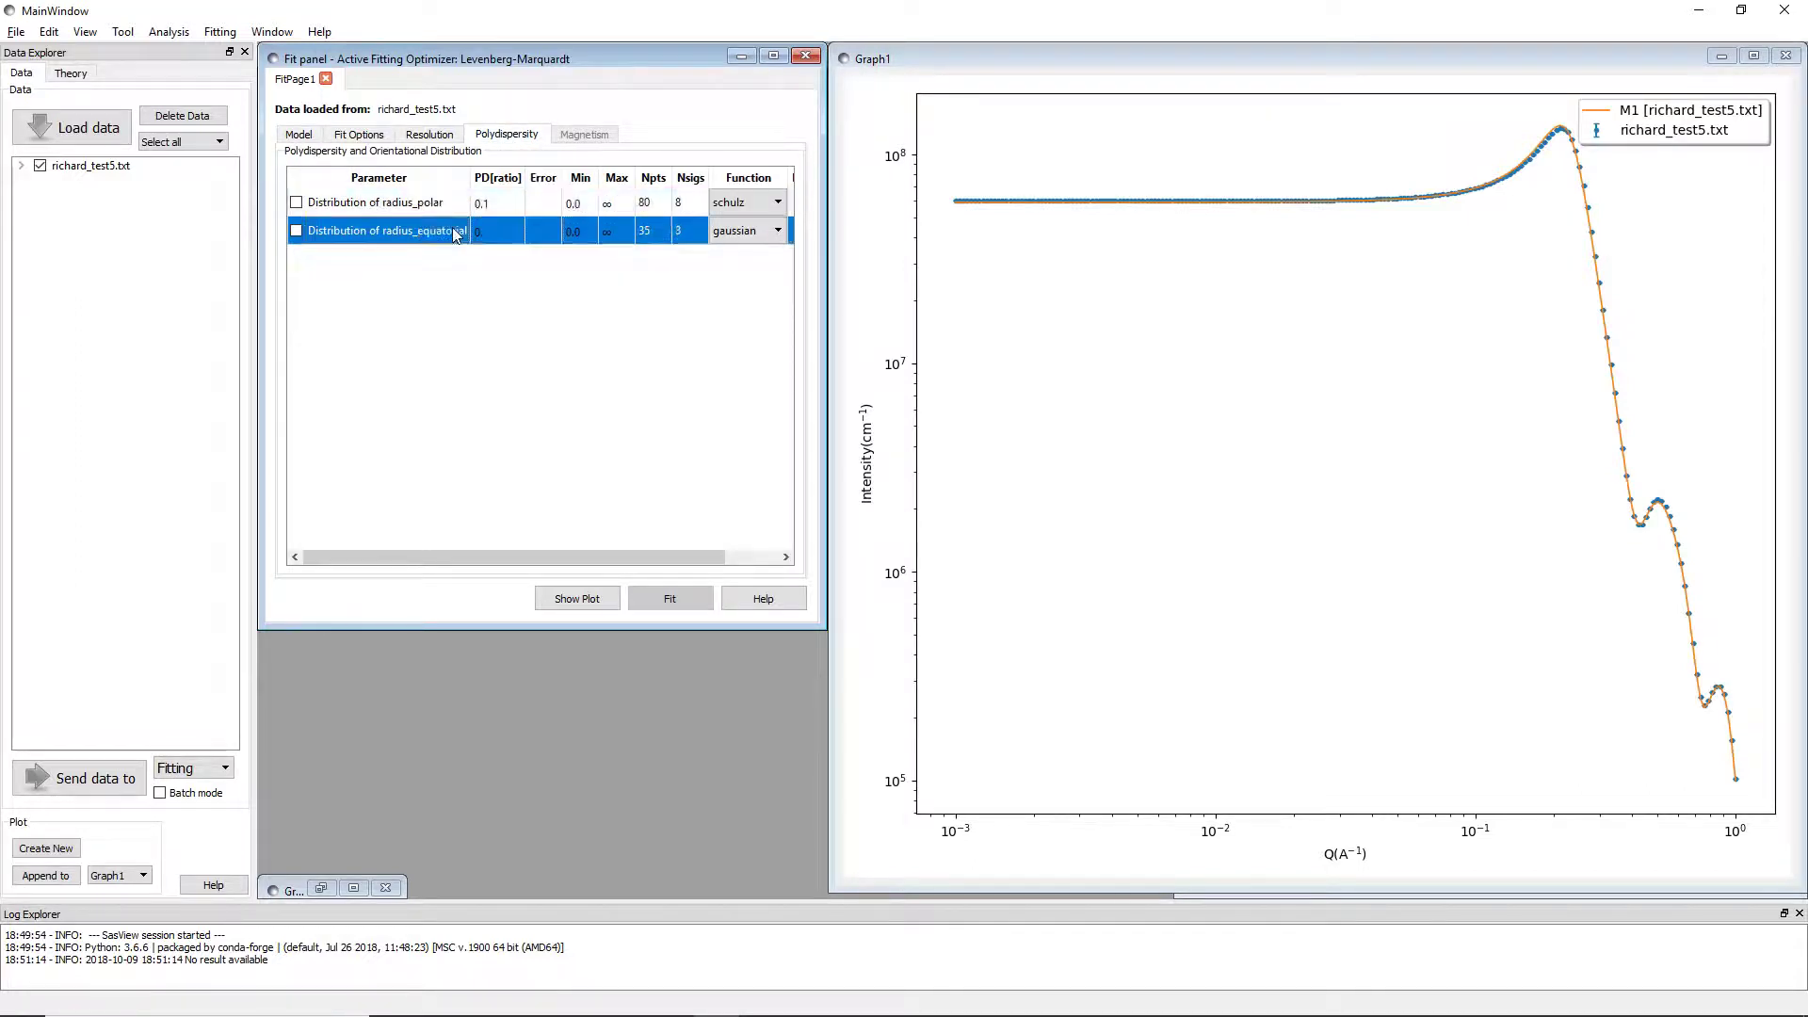
double_click(497, 206)
click(499, 204)
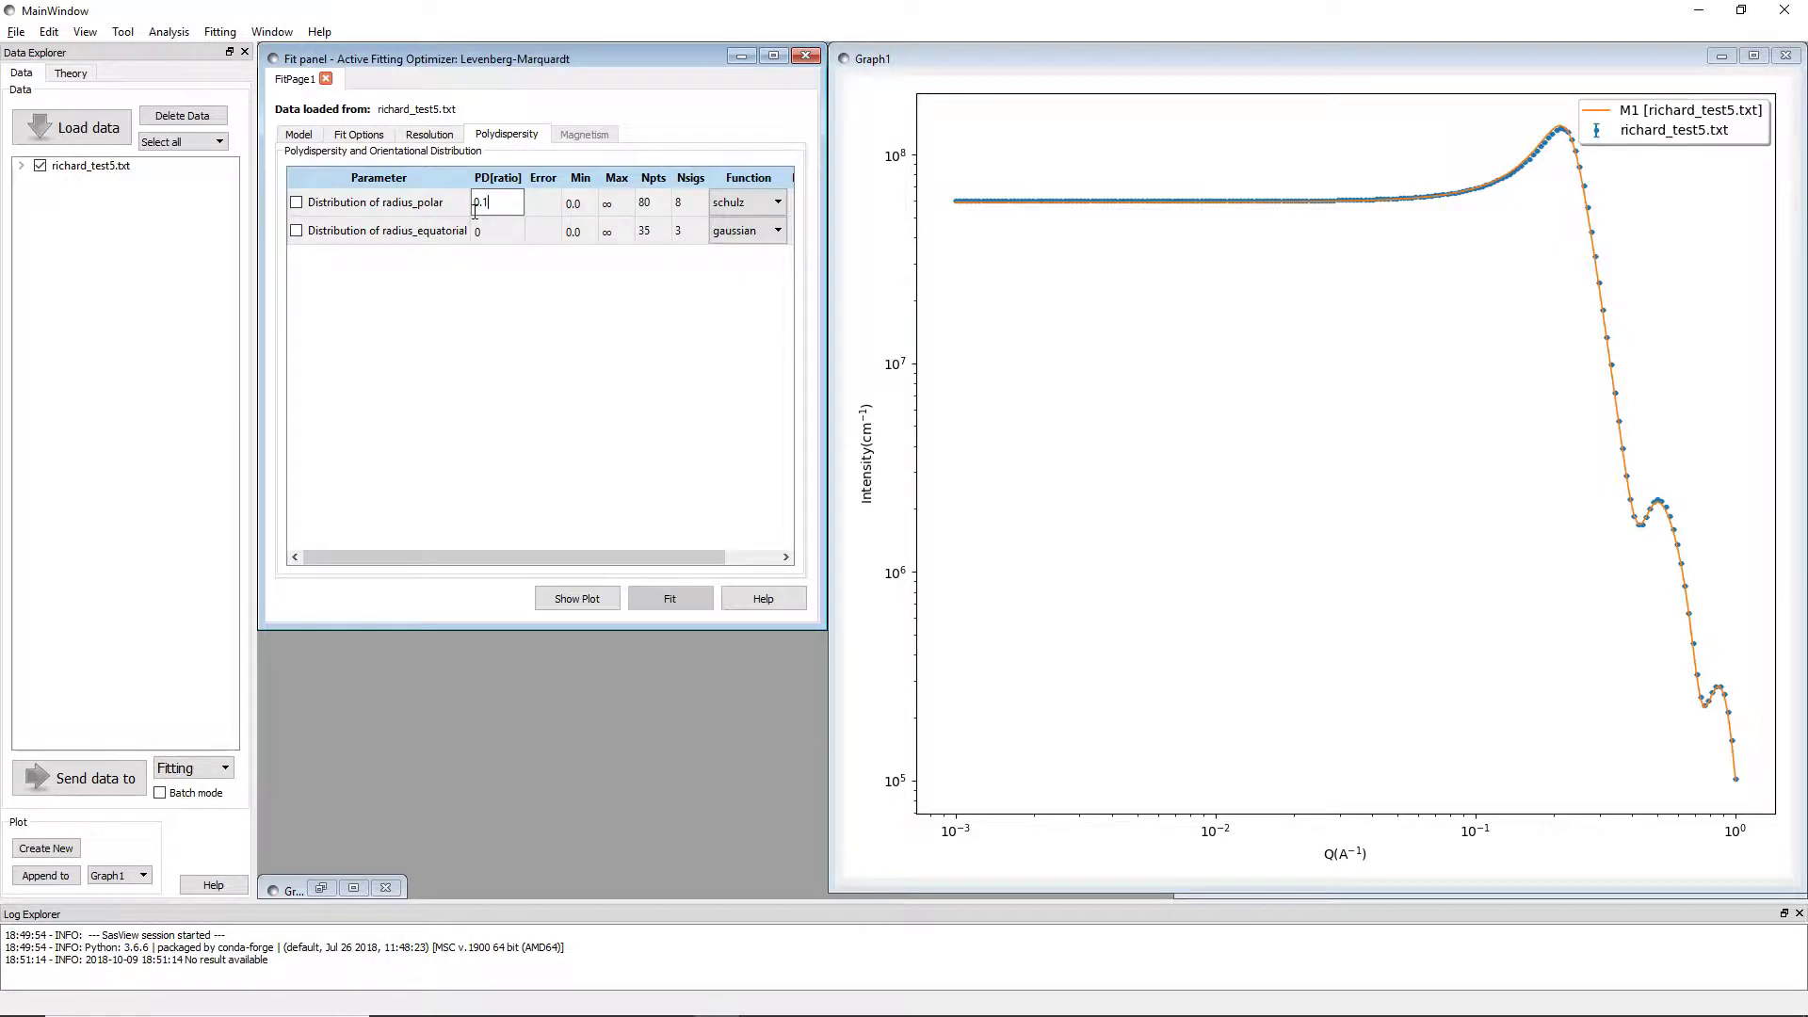
key(ctrl+a)
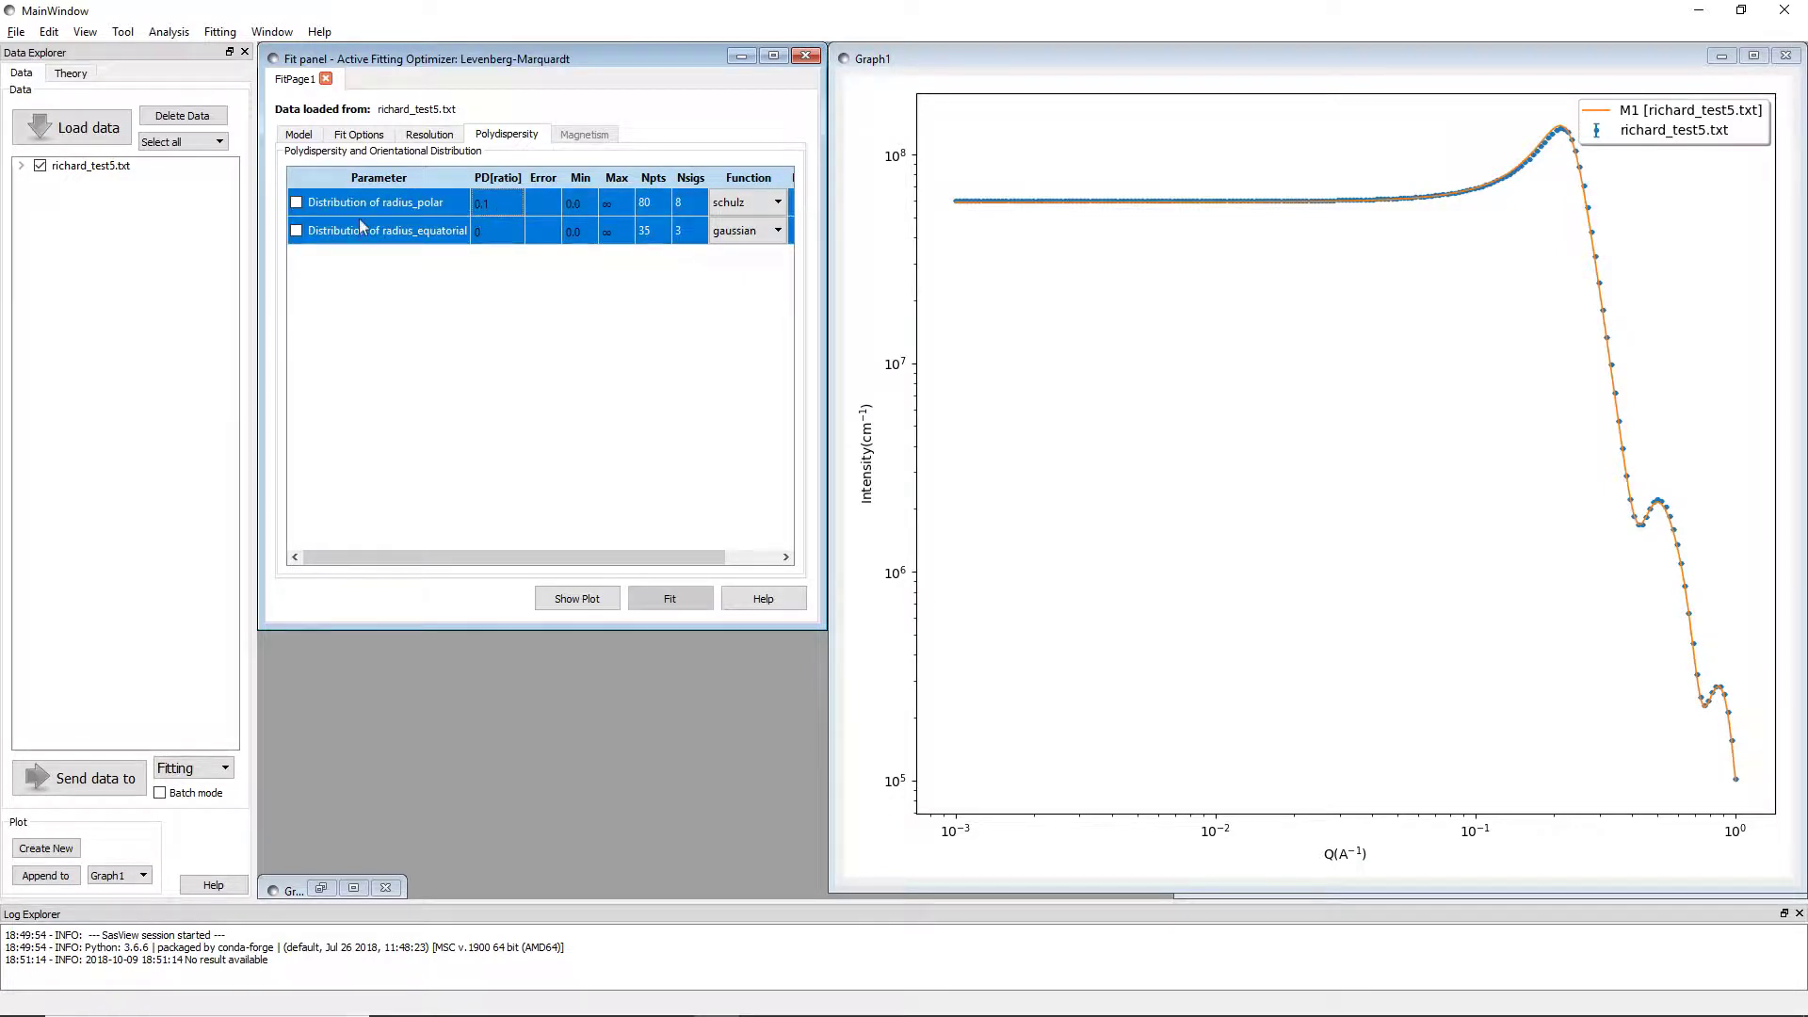
click(403, 208)
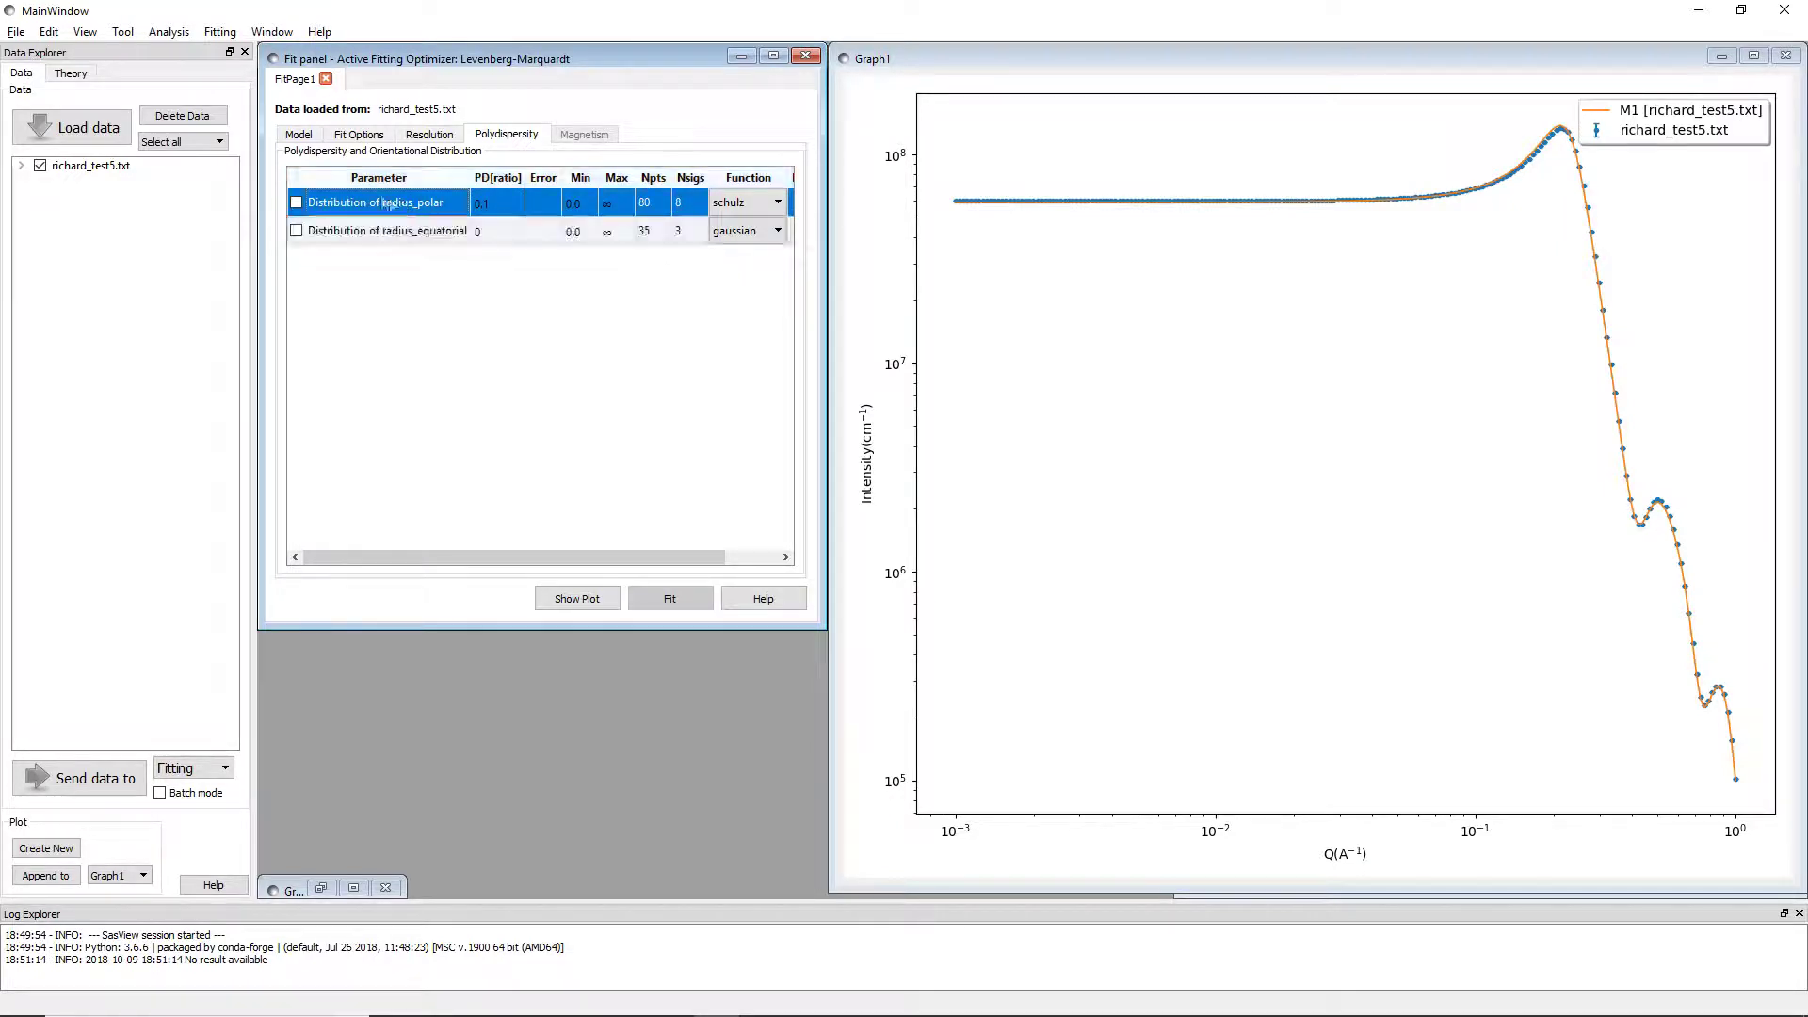
click(300, 135)
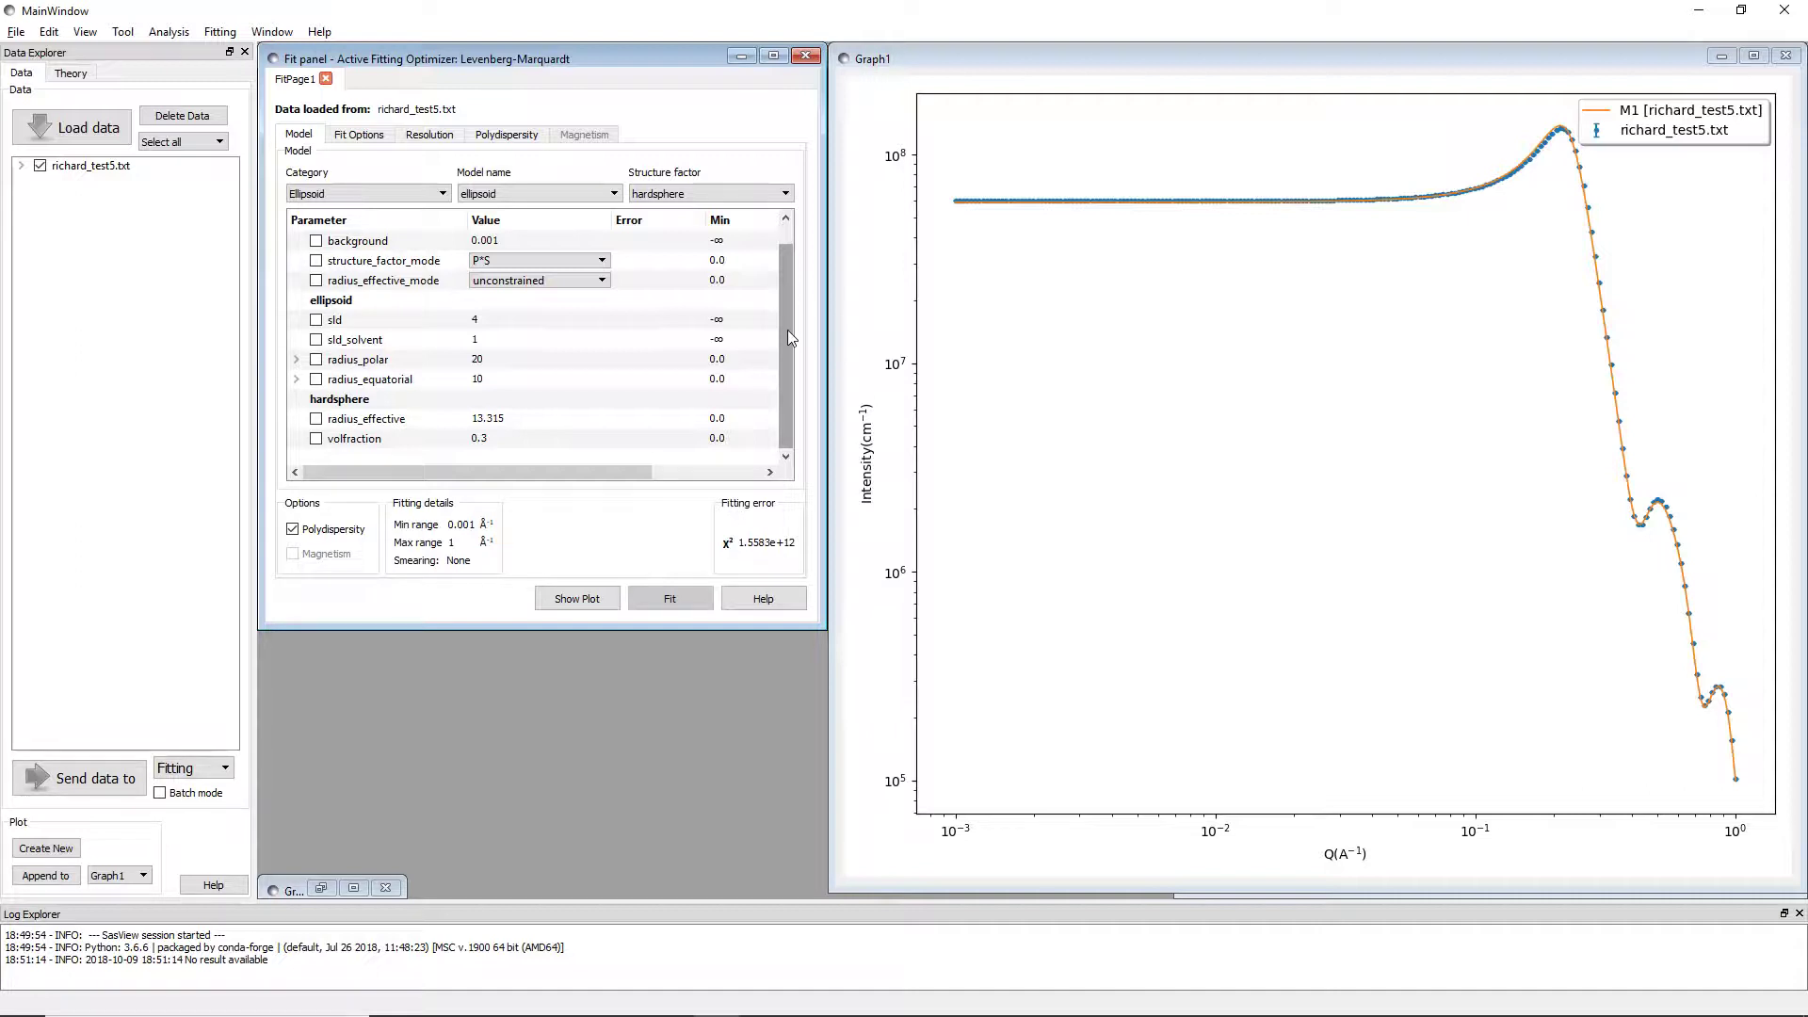
drag(784, 314, 783, 290)
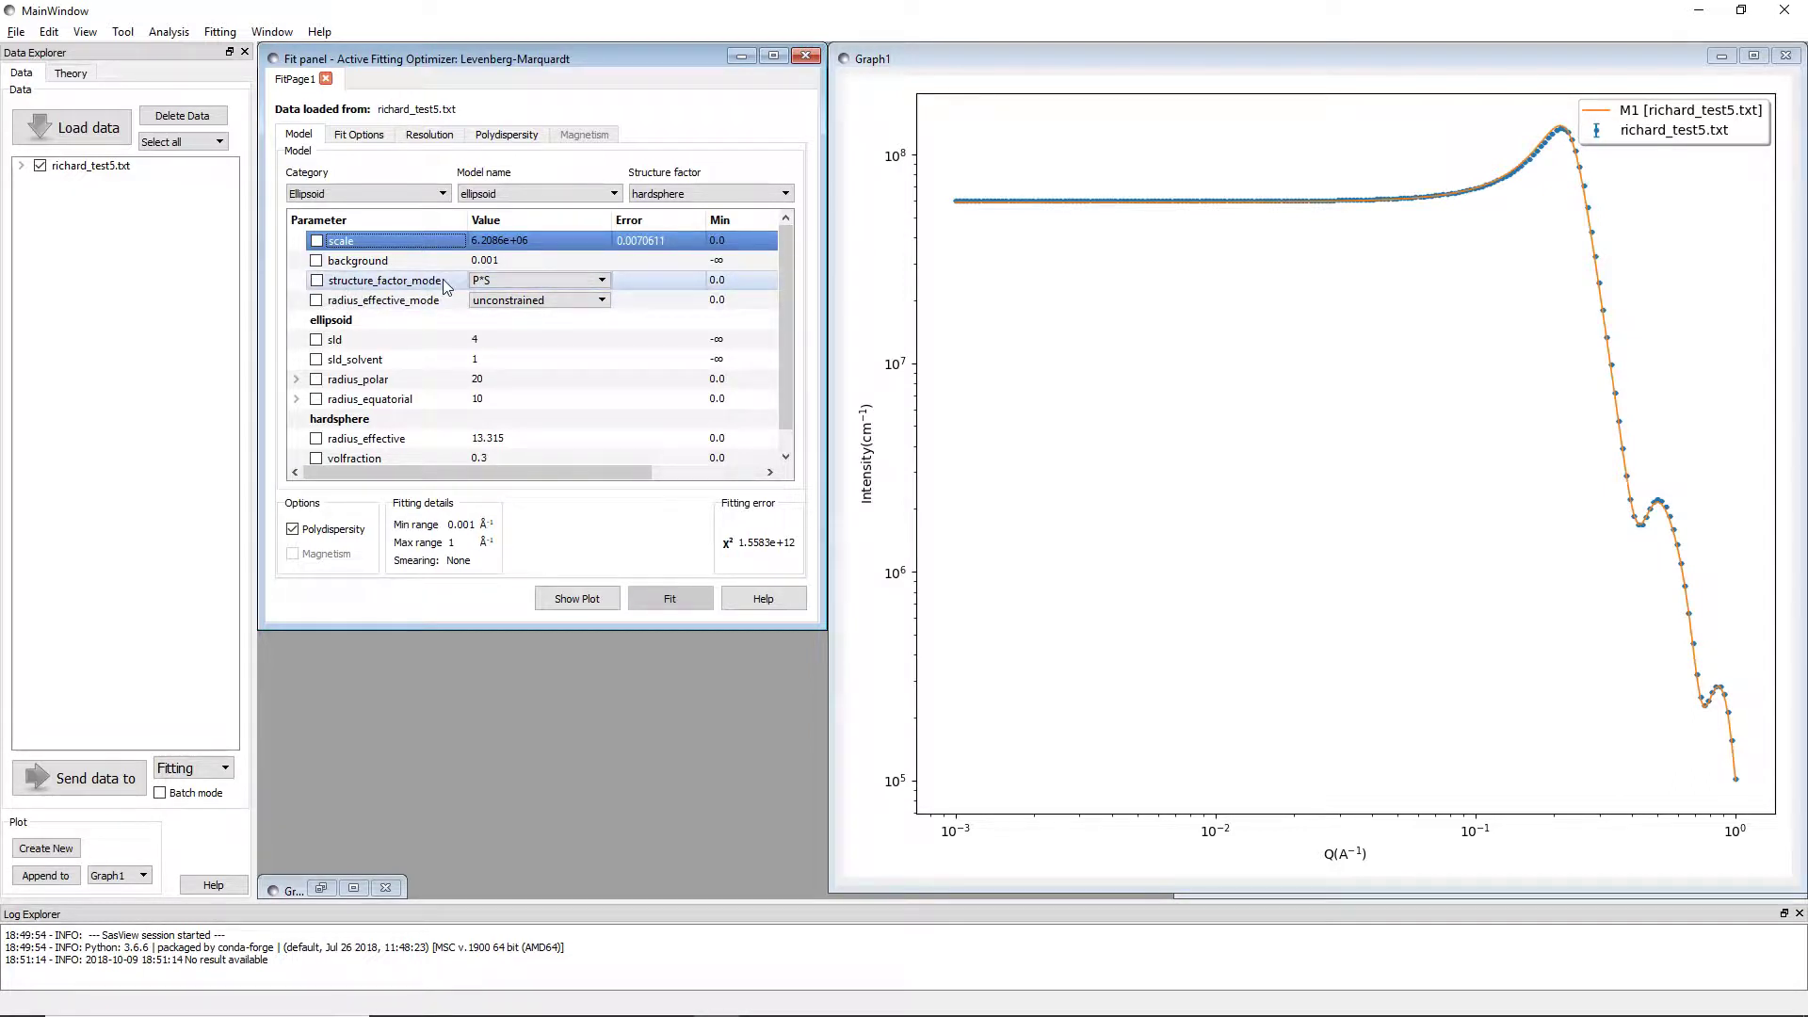
click(535, 286)
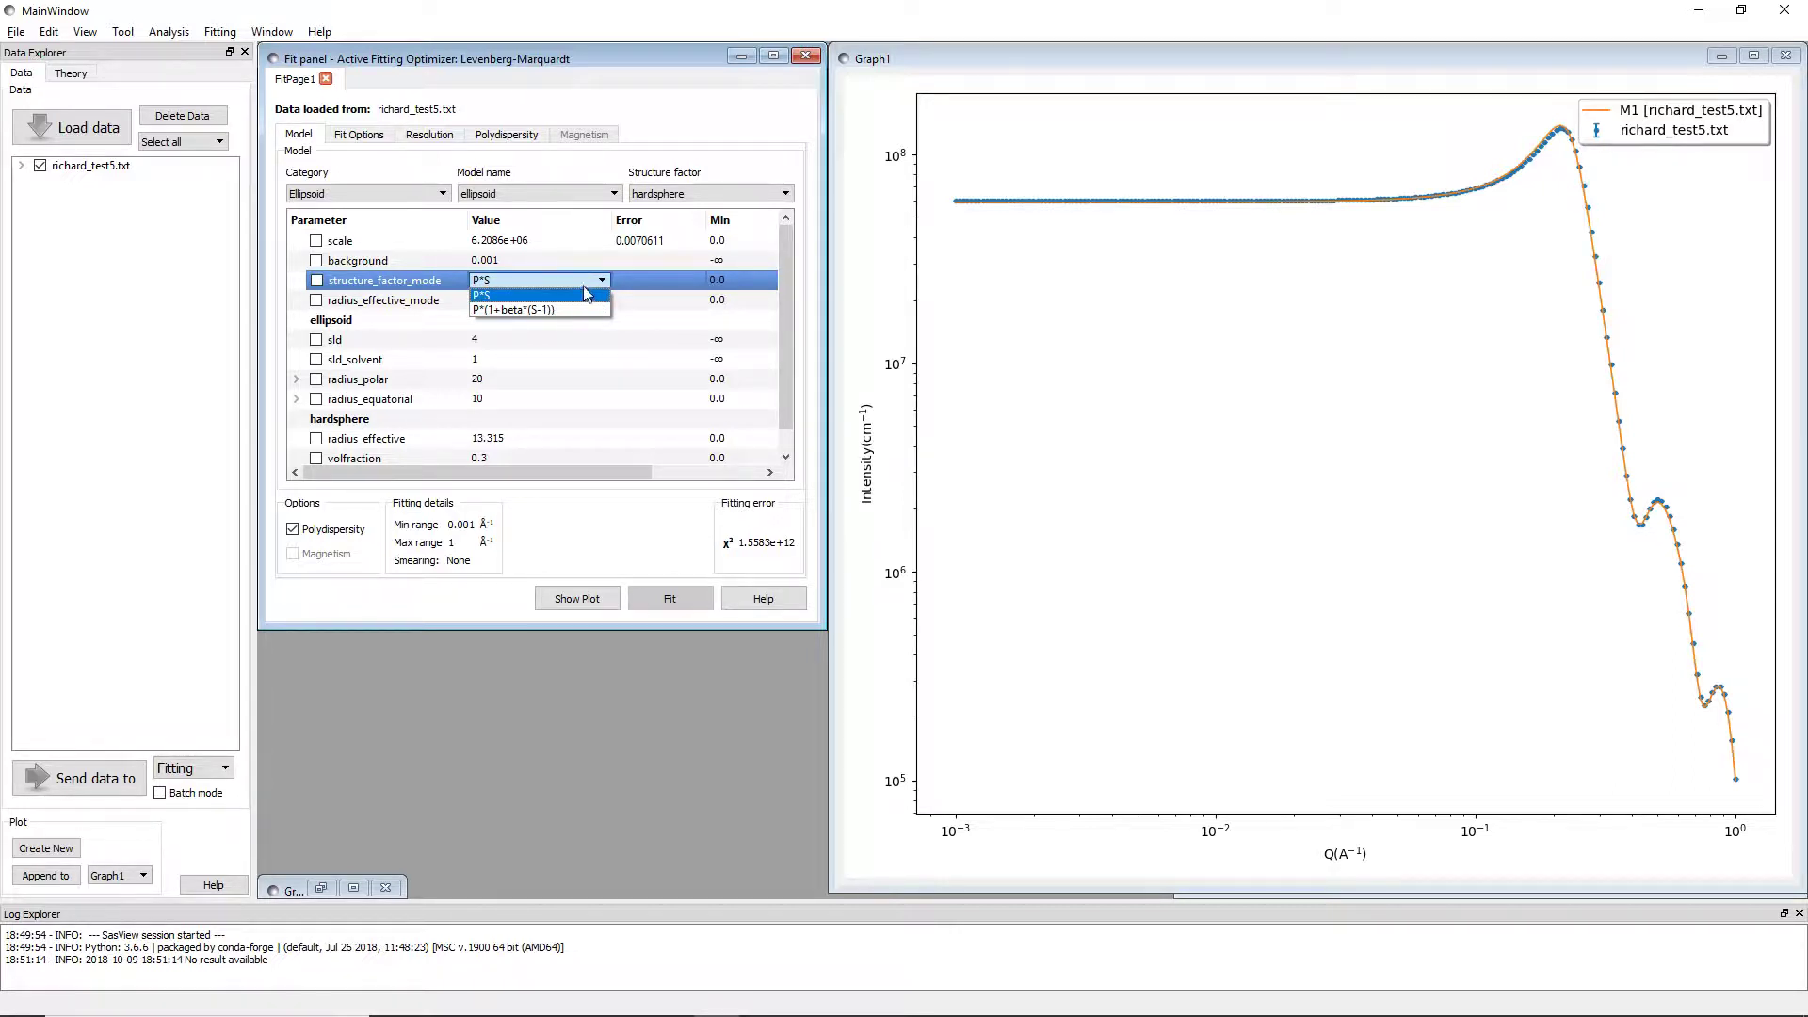
Change structure_factor_mode from P*S to P*(1+beta*(S-1)), giving χ² 2.7522e+13
click(585, 298)
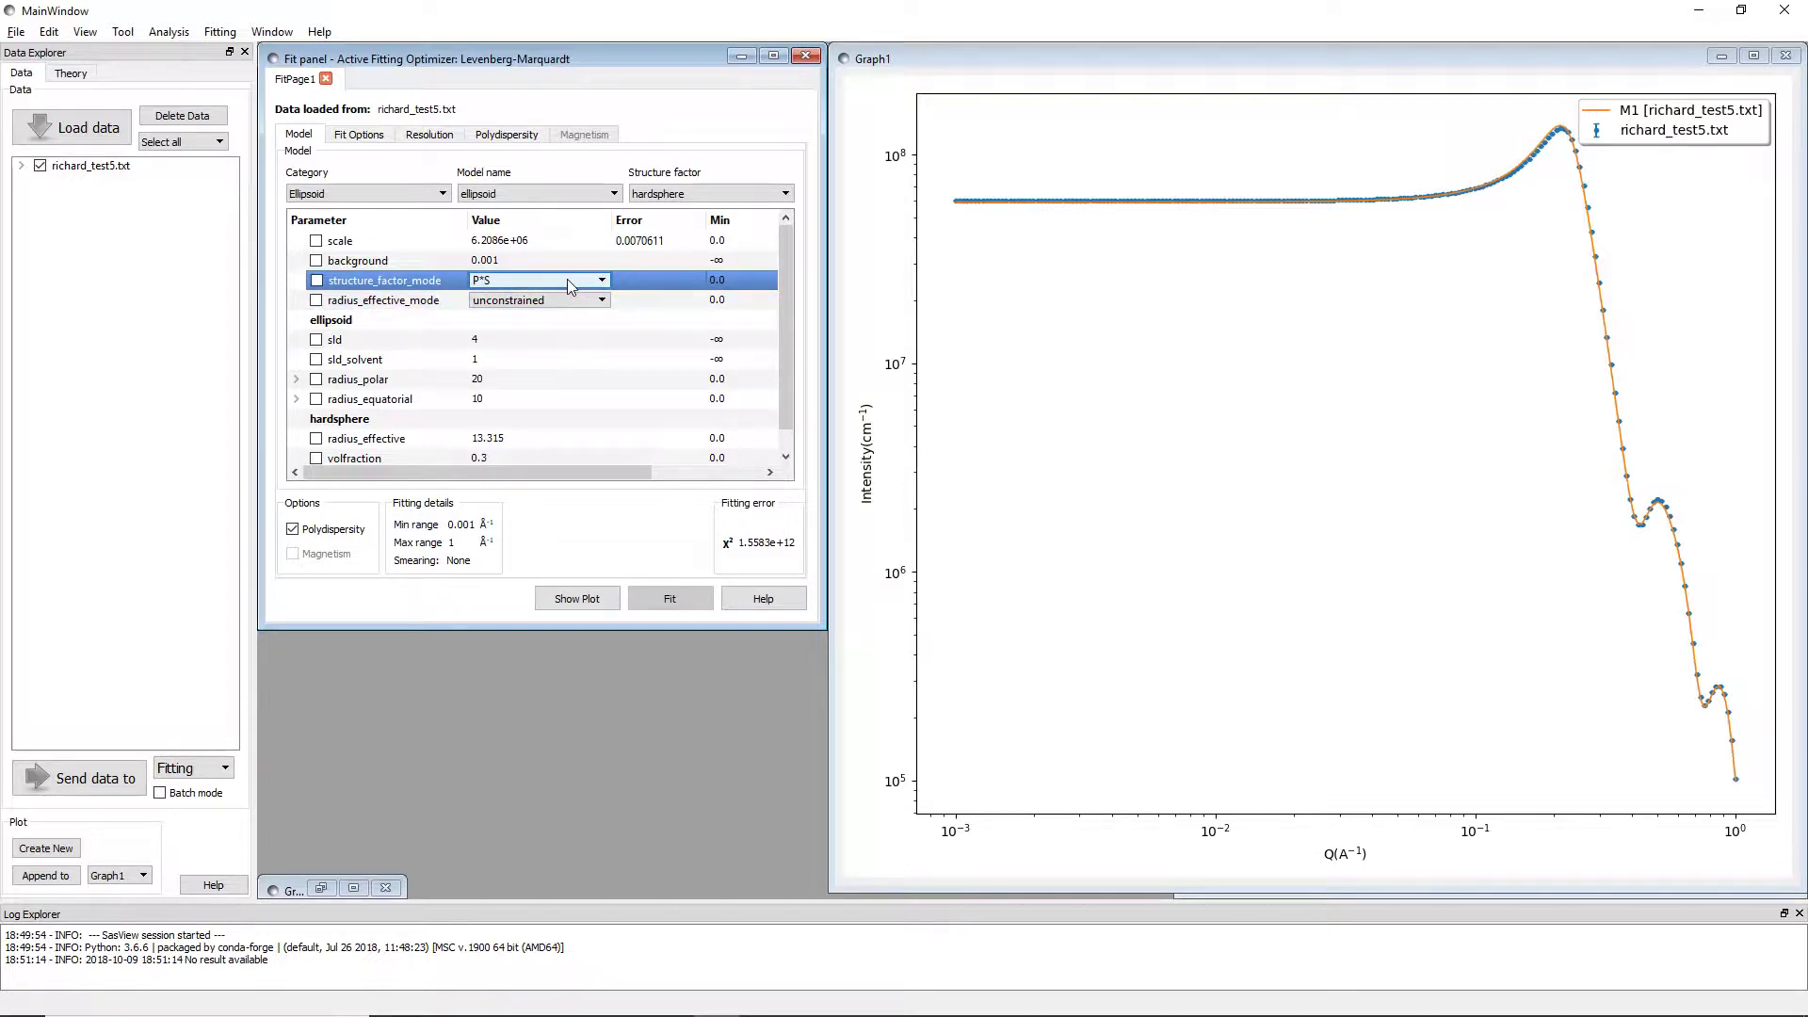
click(569, 289)
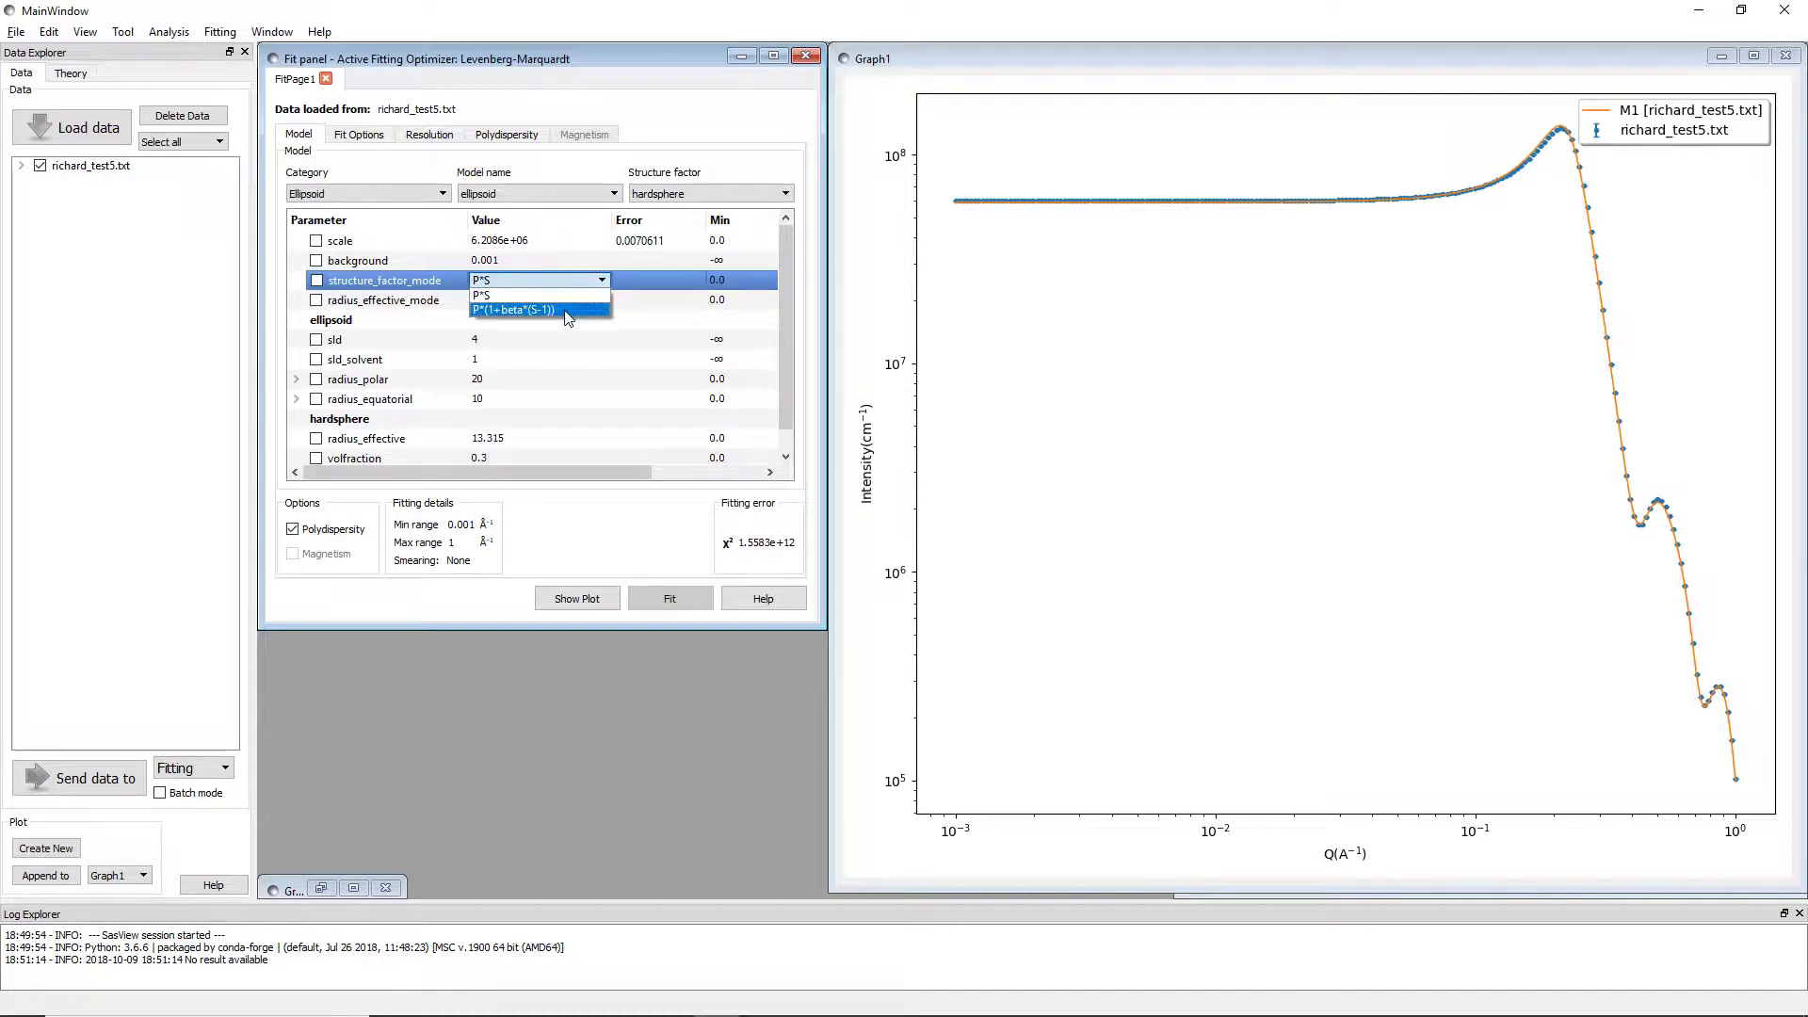
click(569, 311)
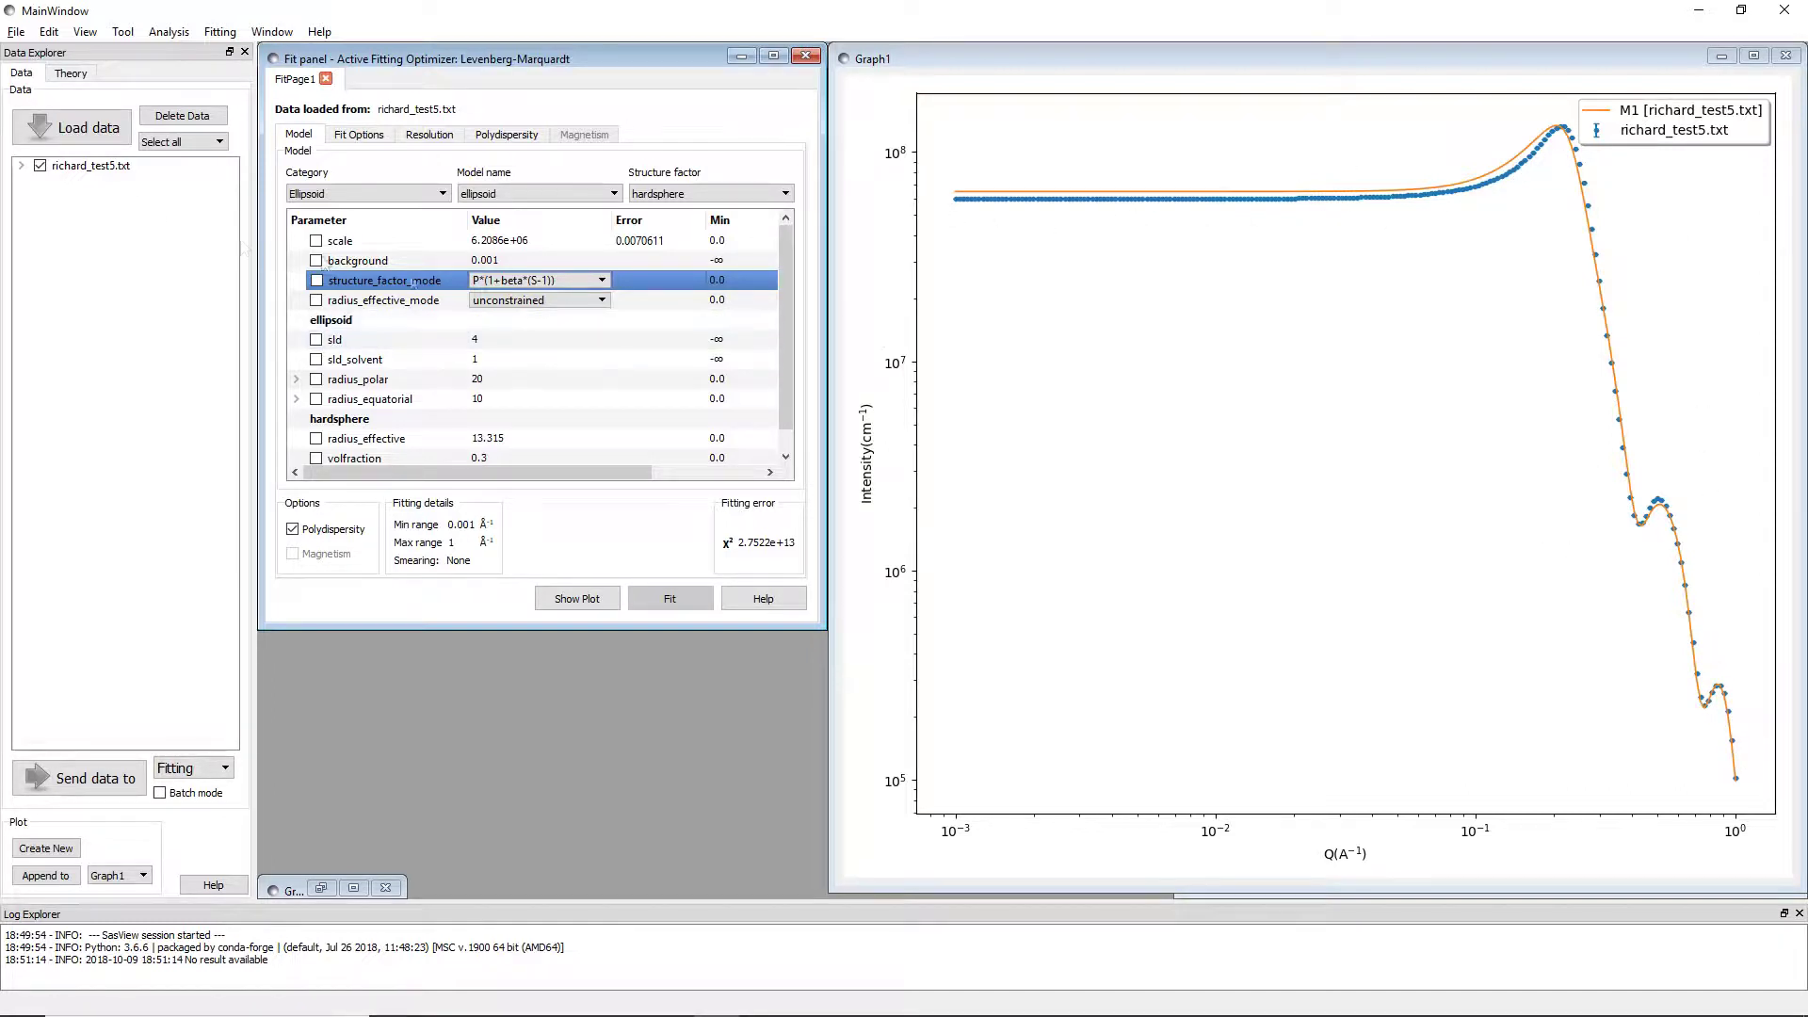
Expand richard_test5.txt's fit results in the Data Explorer and uncheck every item
click(21, 167)
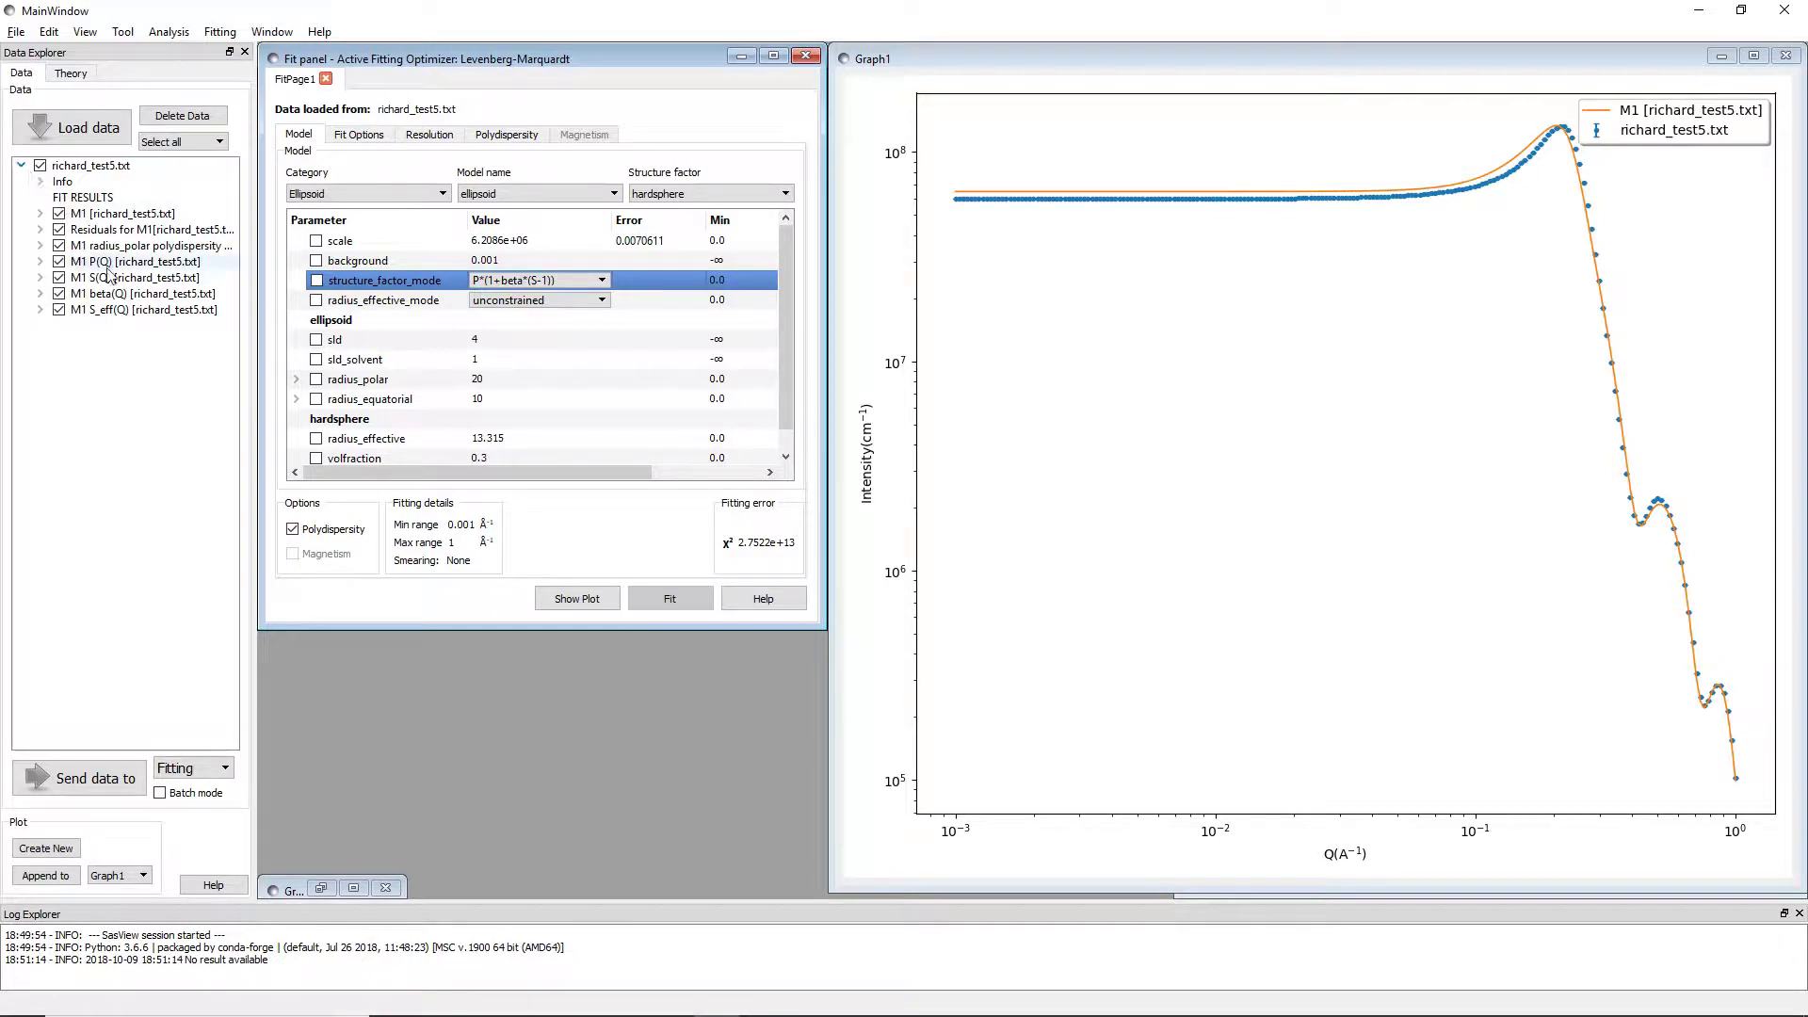
click(183, 141)
click(174, 171)
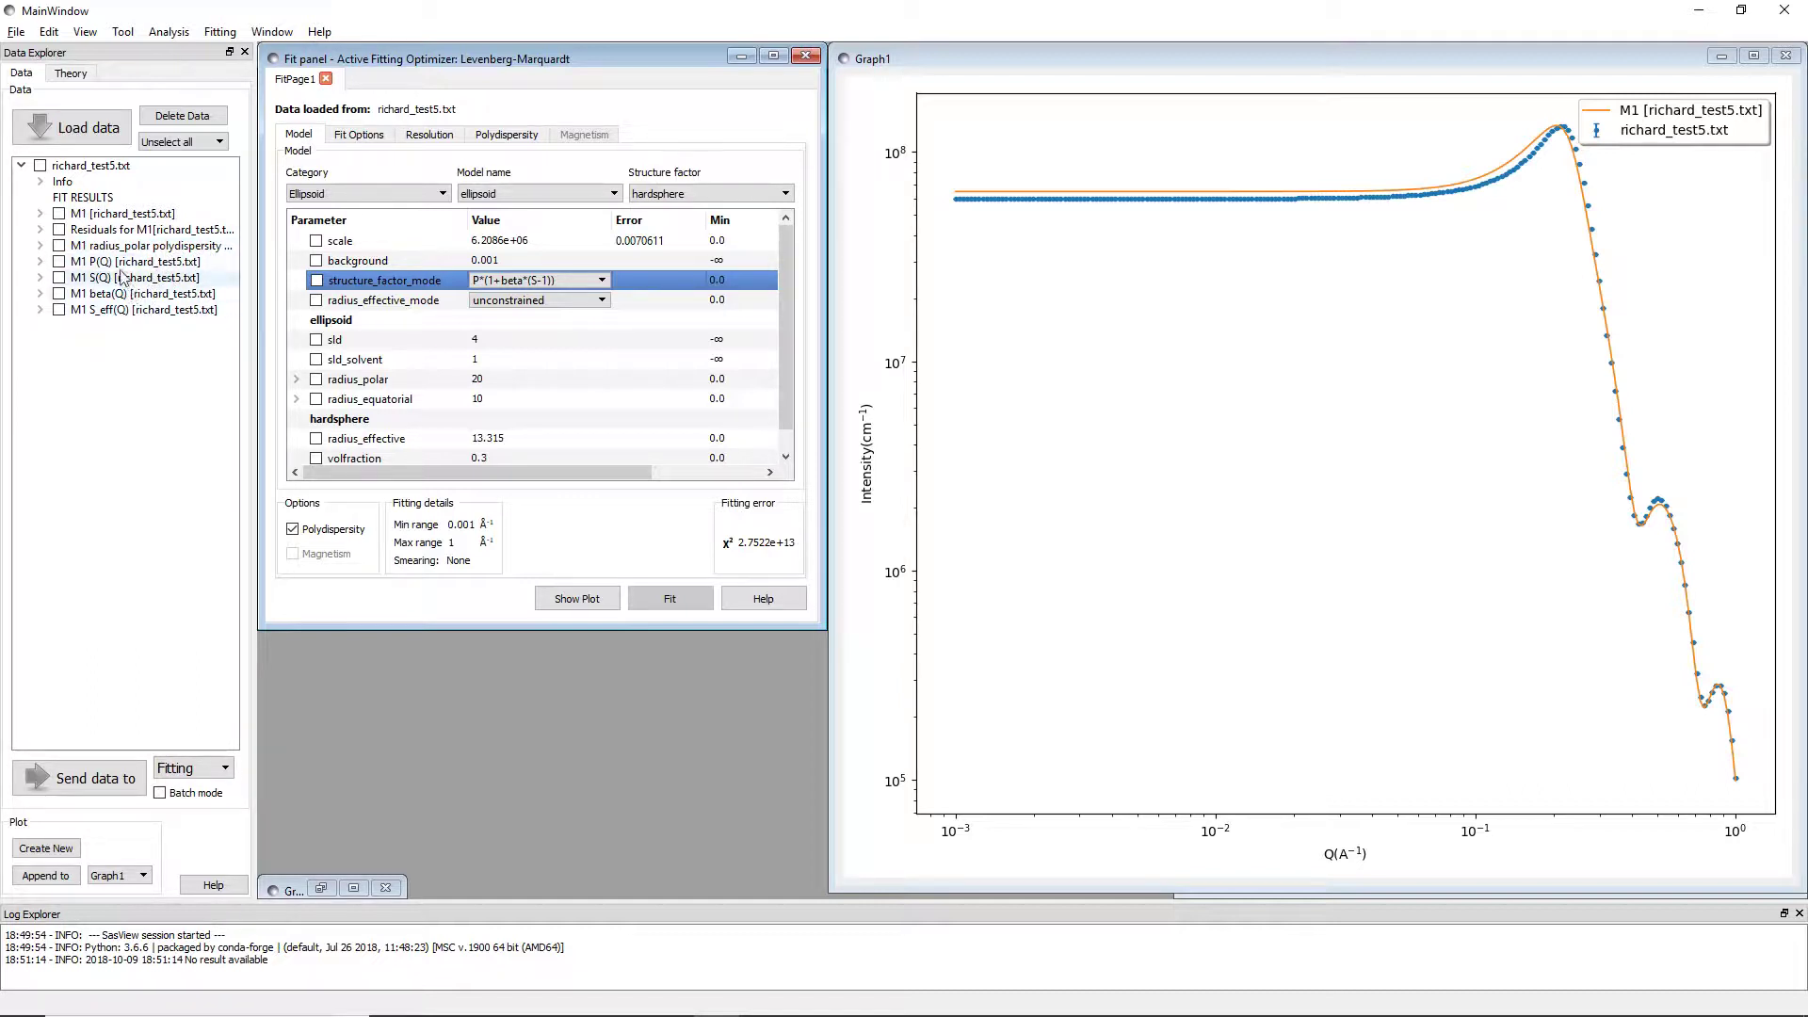
Check the M1 P(Q), S(Q), beta(Q) and S_eff(Q) results for plotting
click(63, 266)
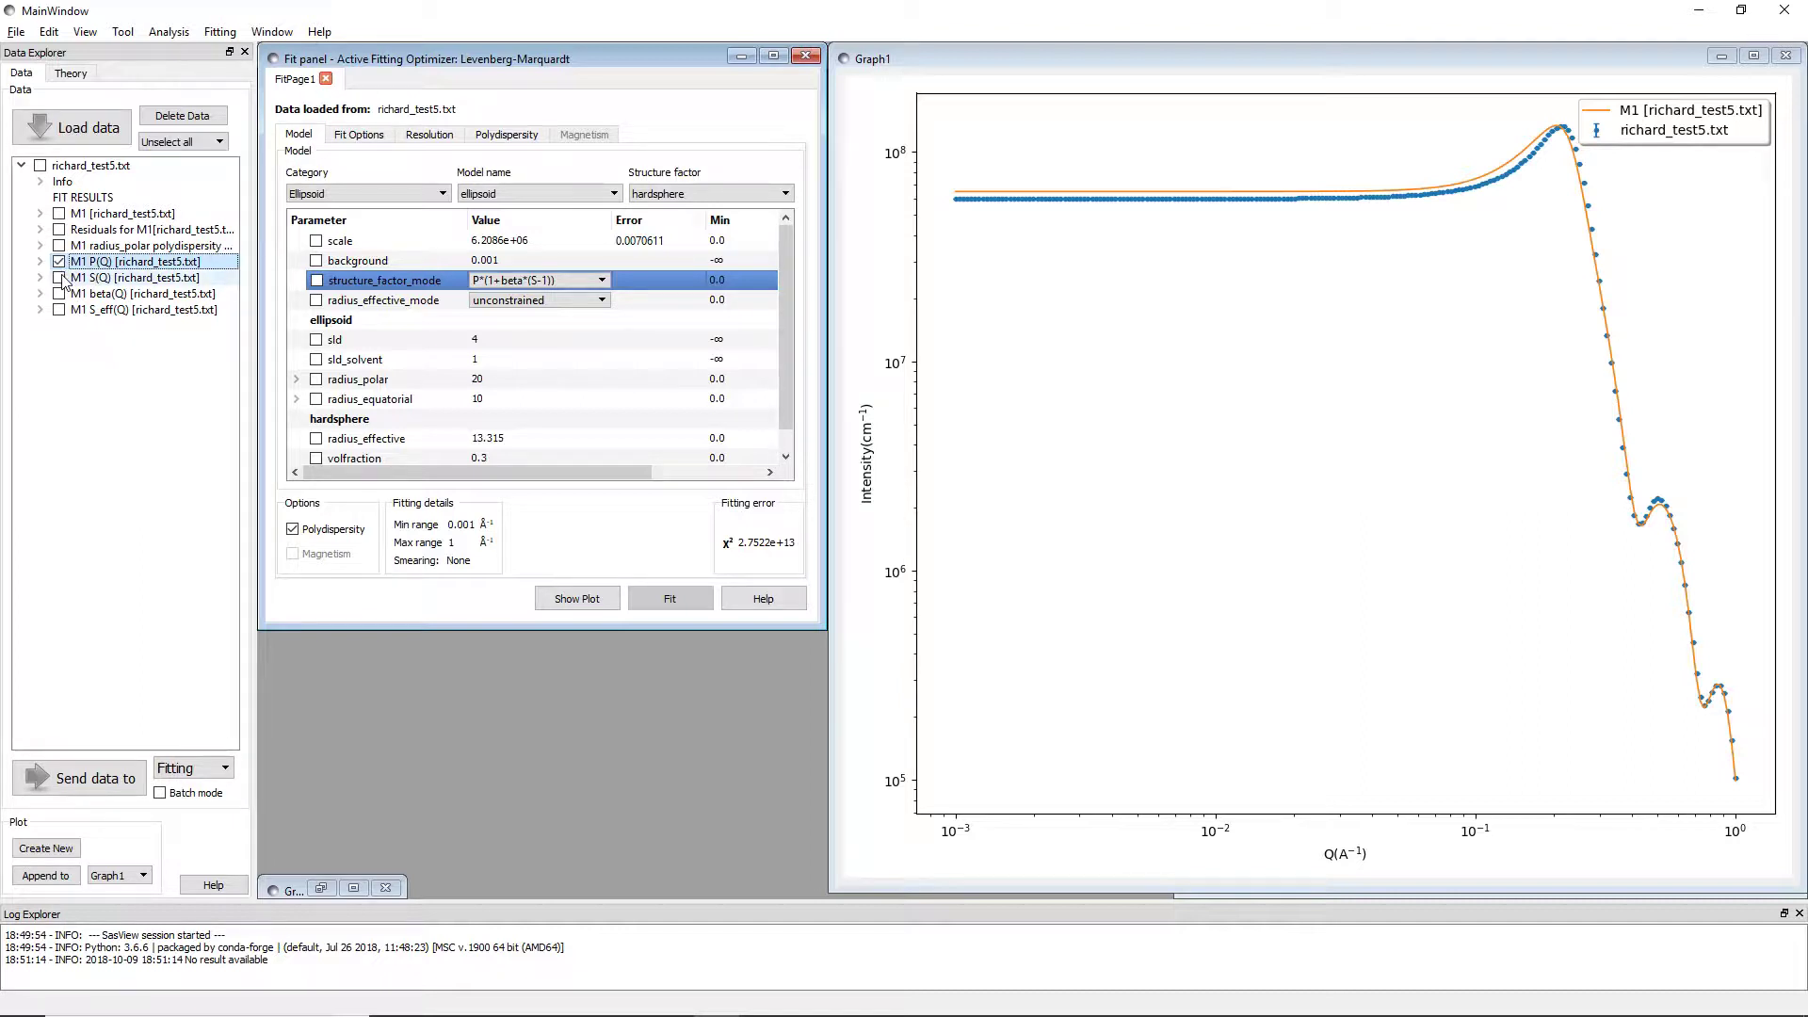
click(60, 277)
click(105, 280)
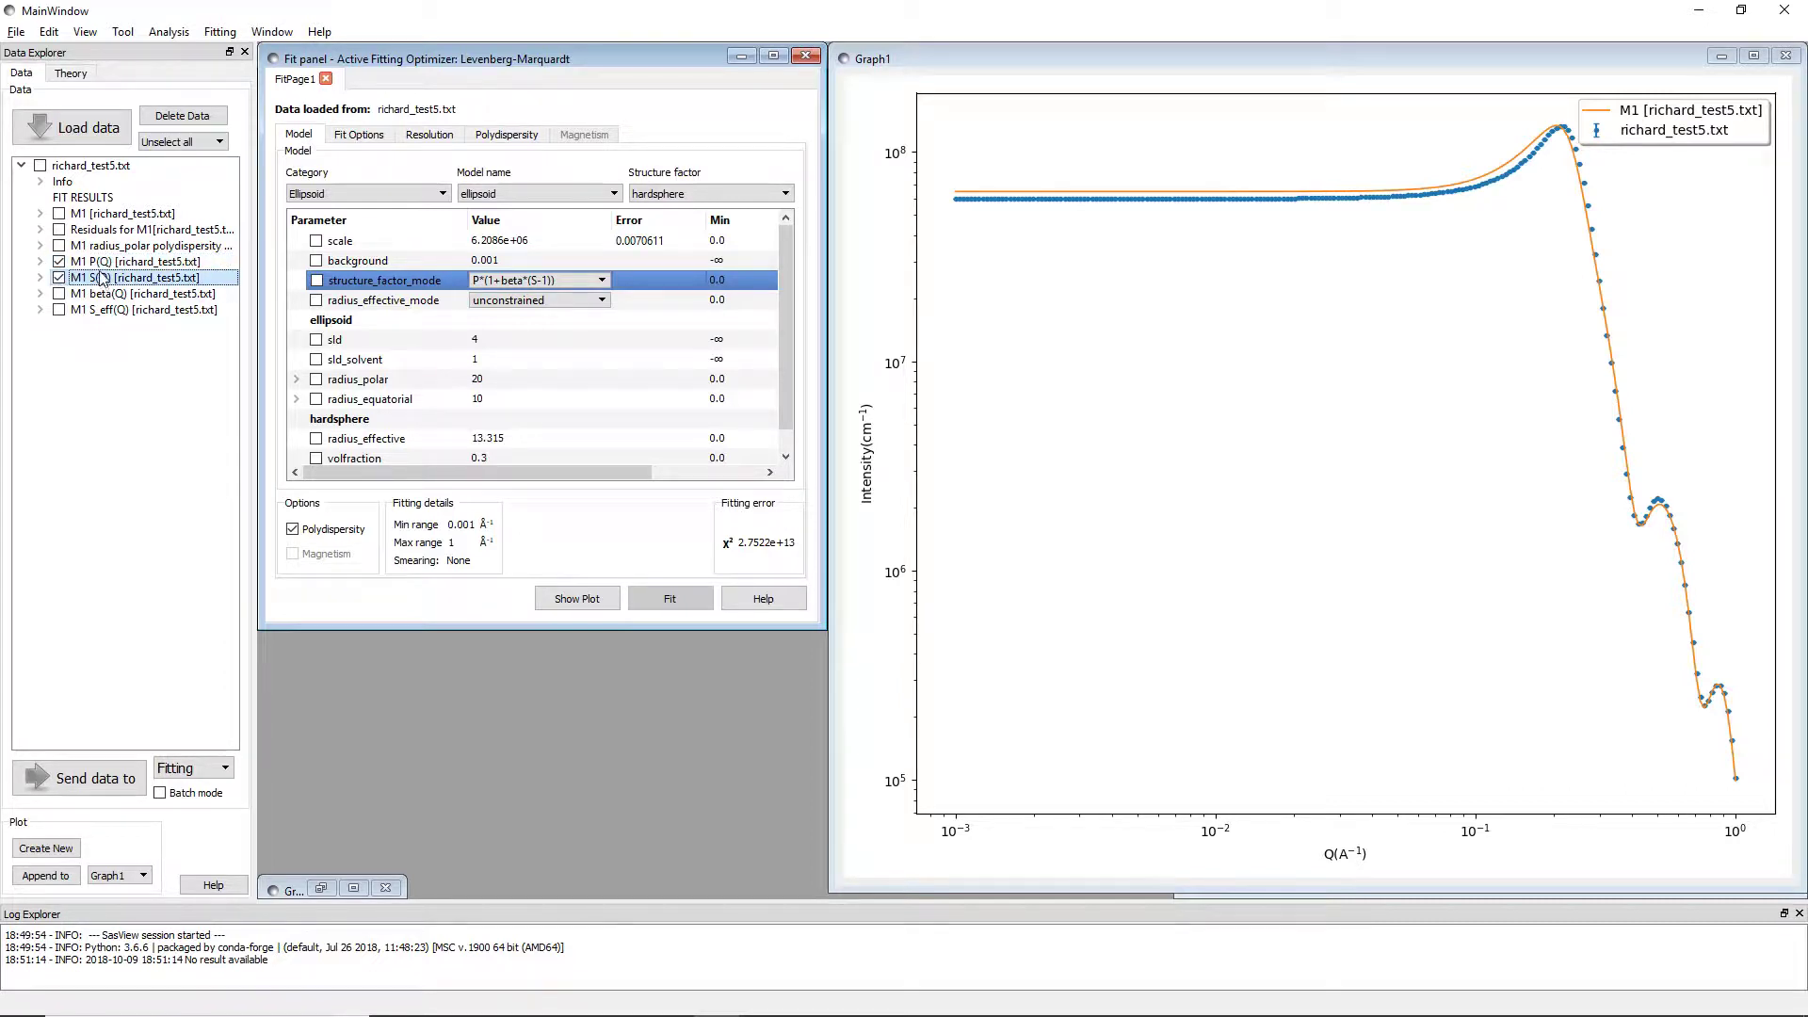
key(Up)
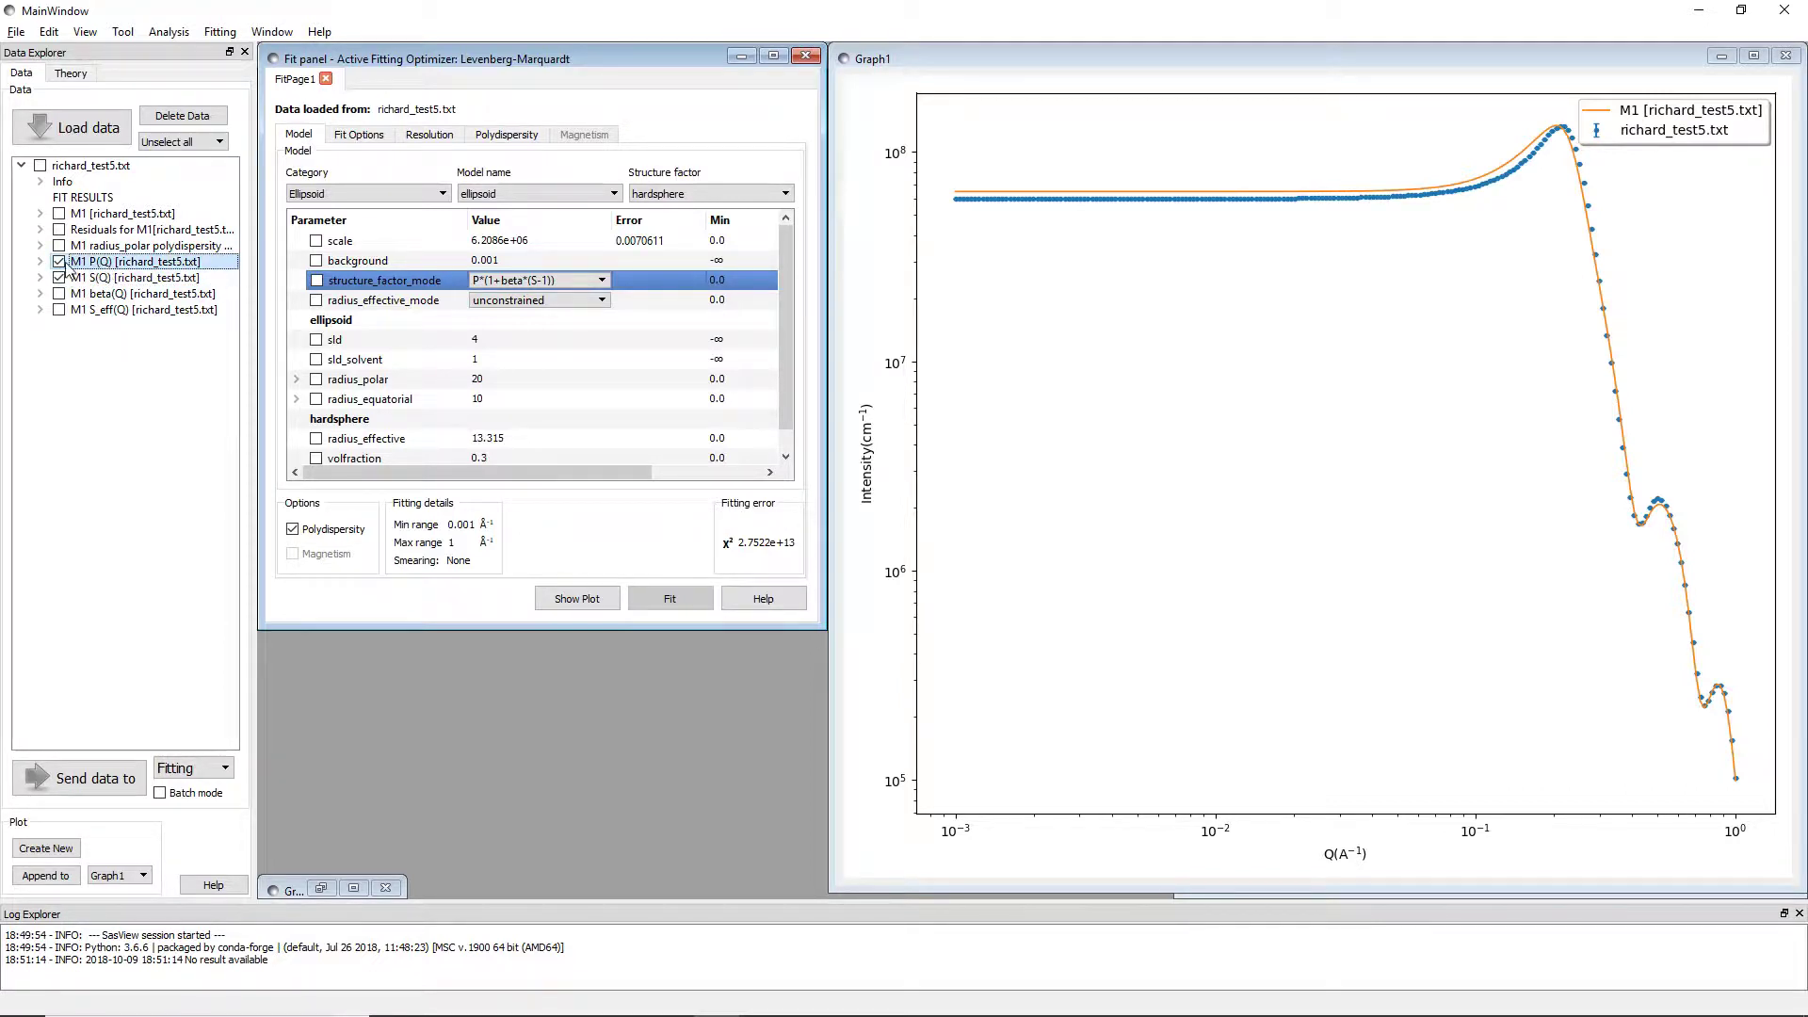
click(111, 294)
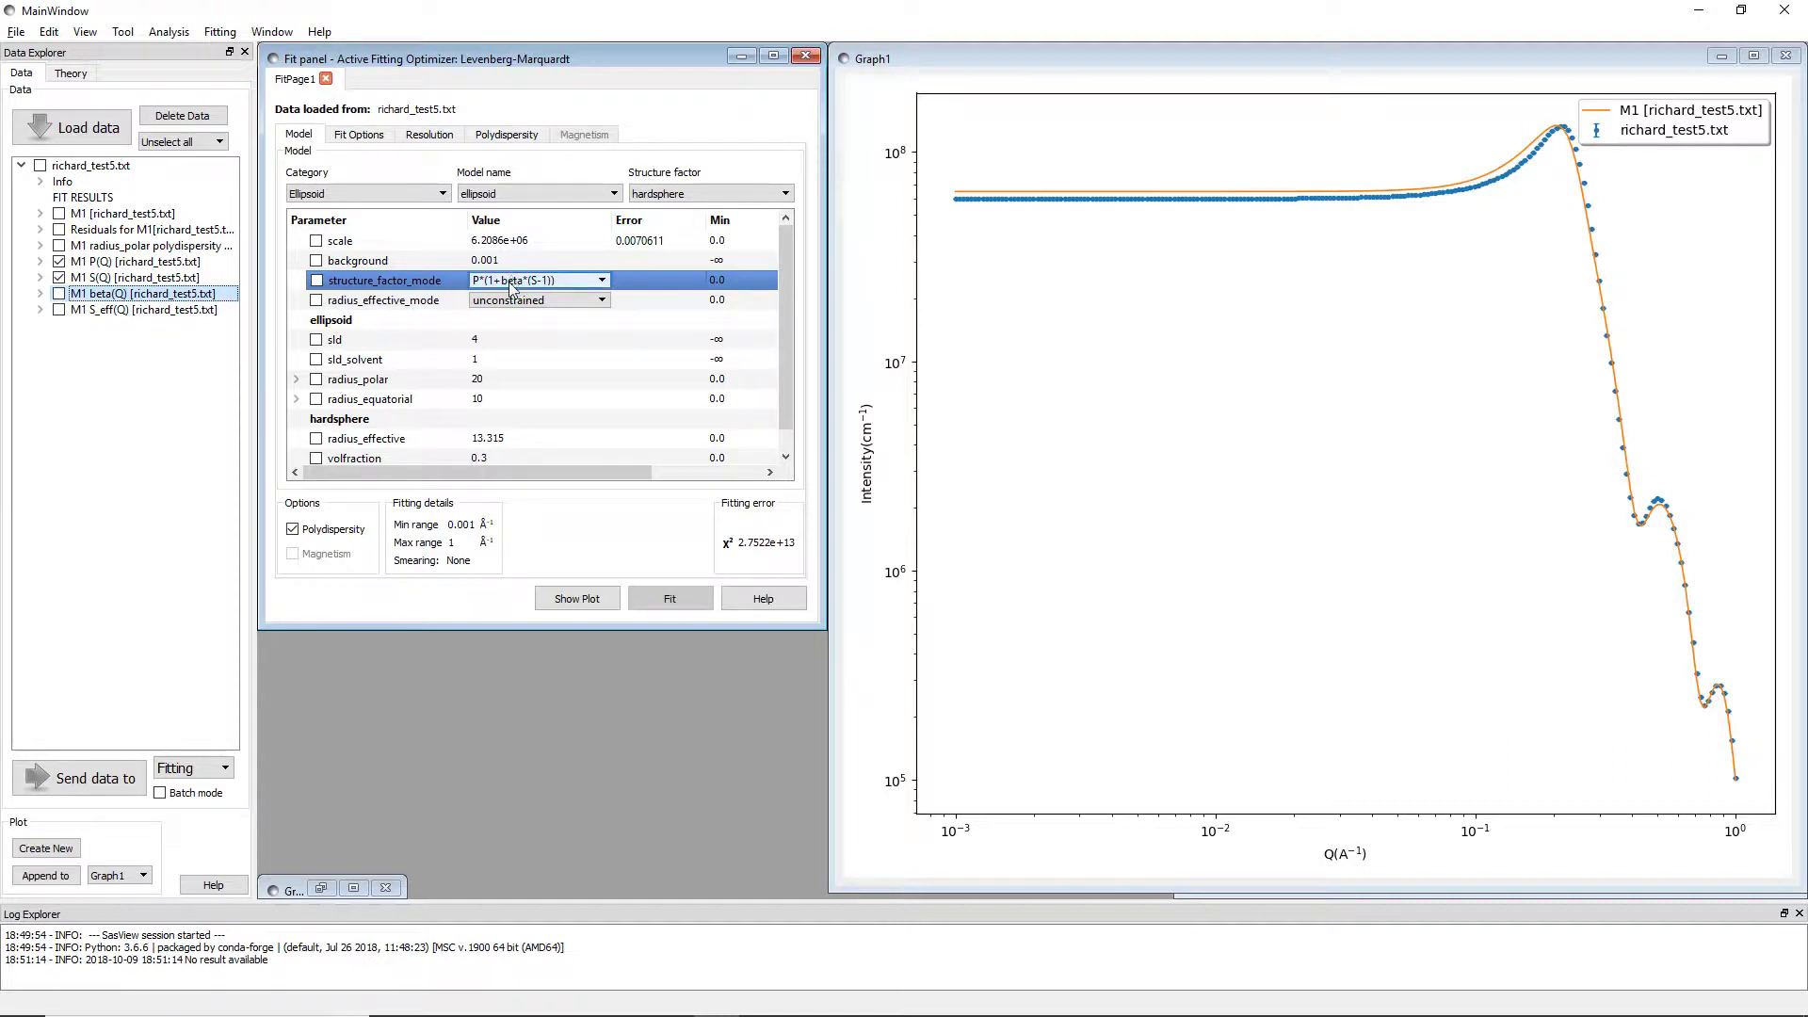
click(92, 313)
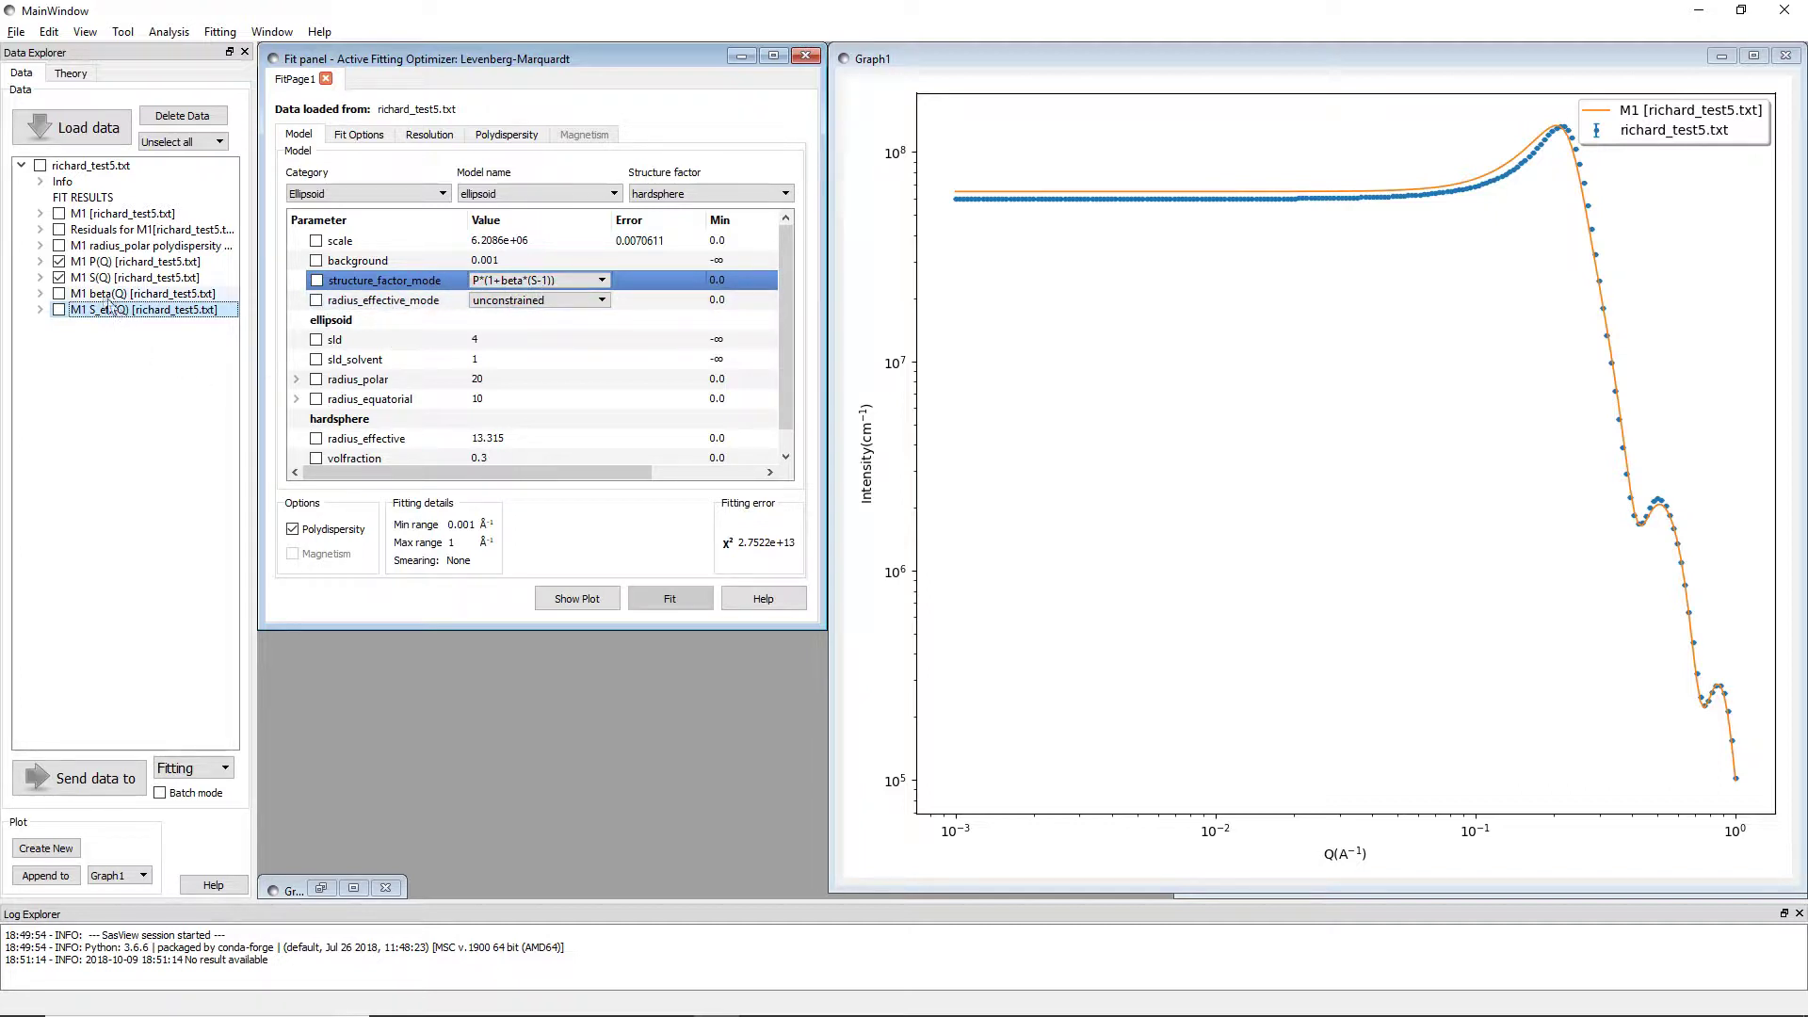
click(71, 295)
click(59, 294)
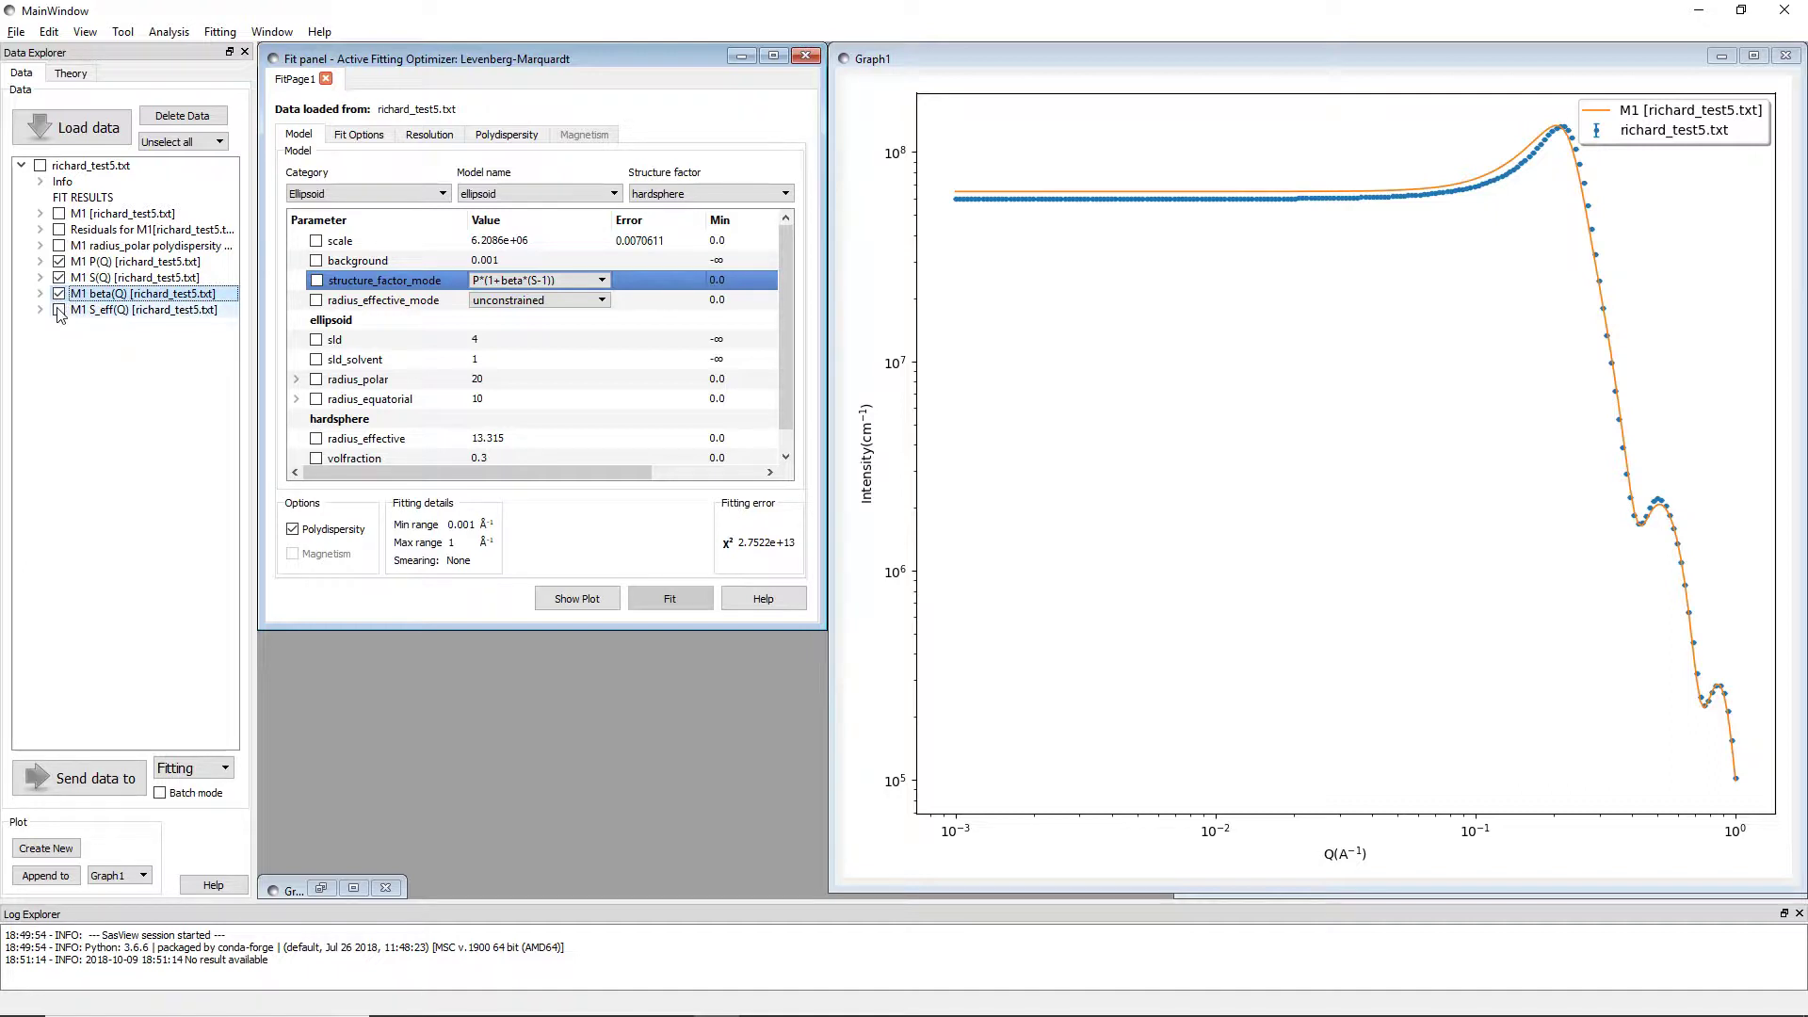
click(58, 310)
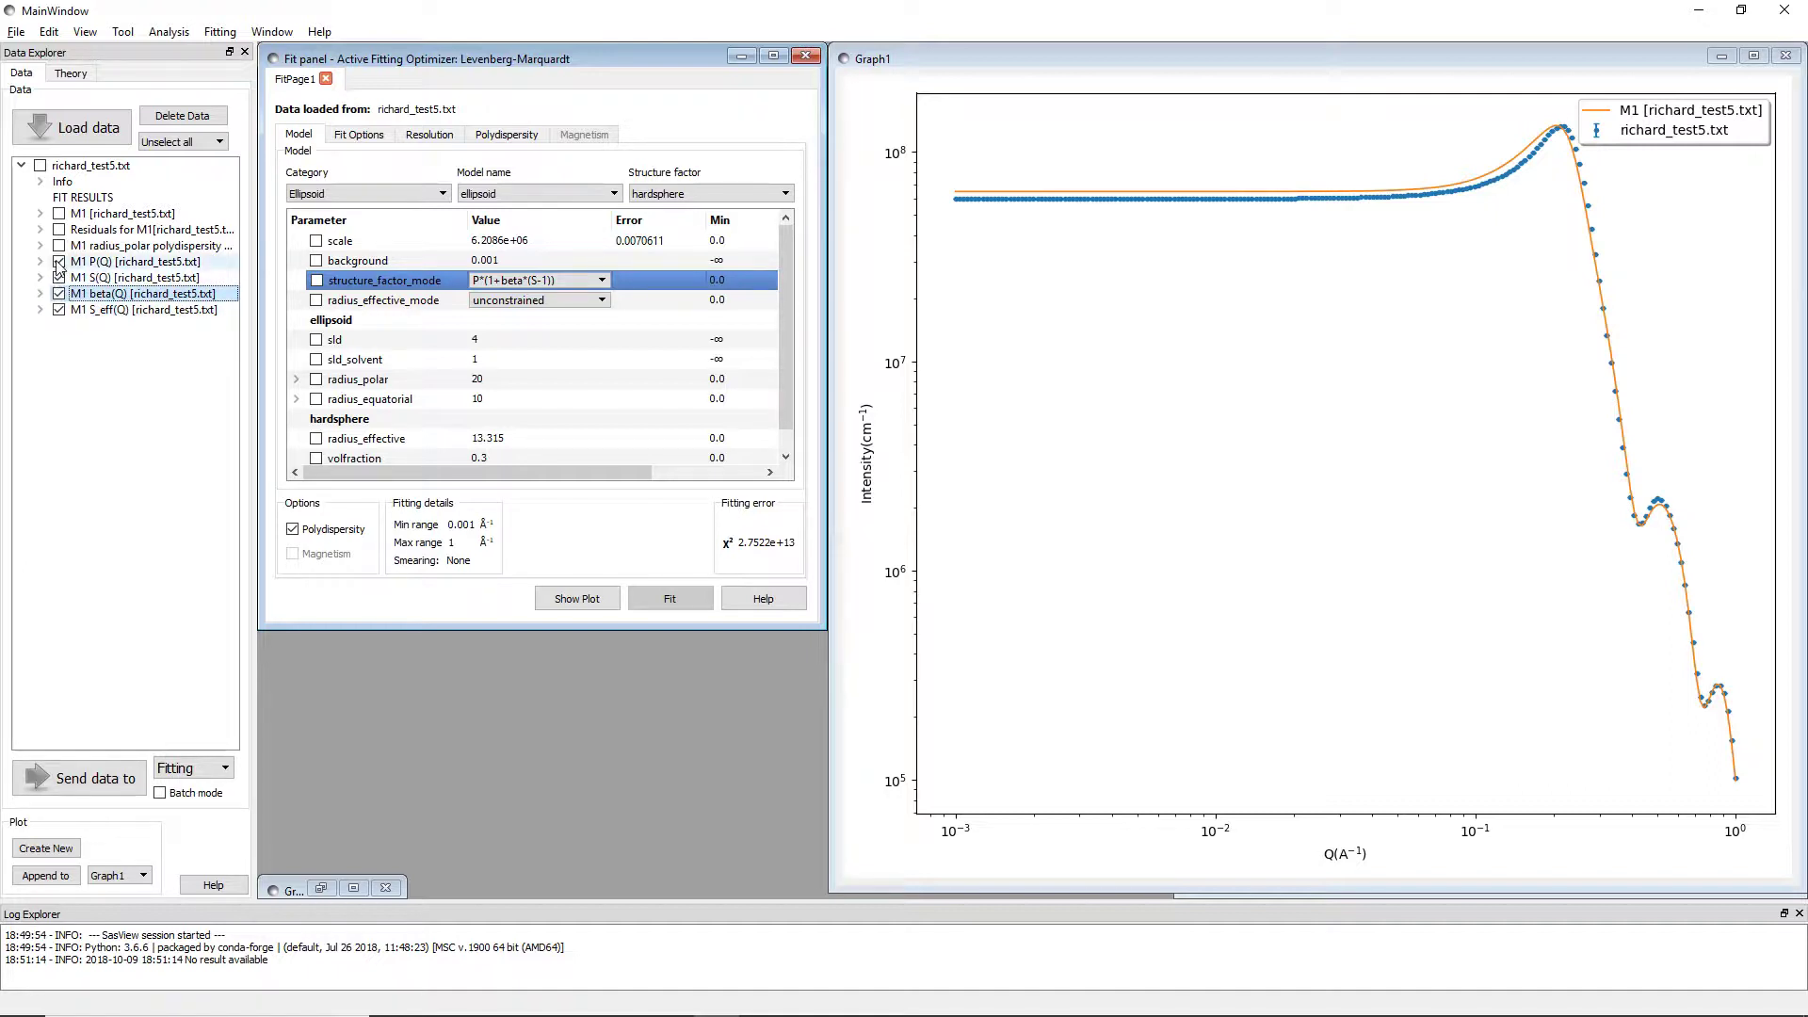
click(108, 278)
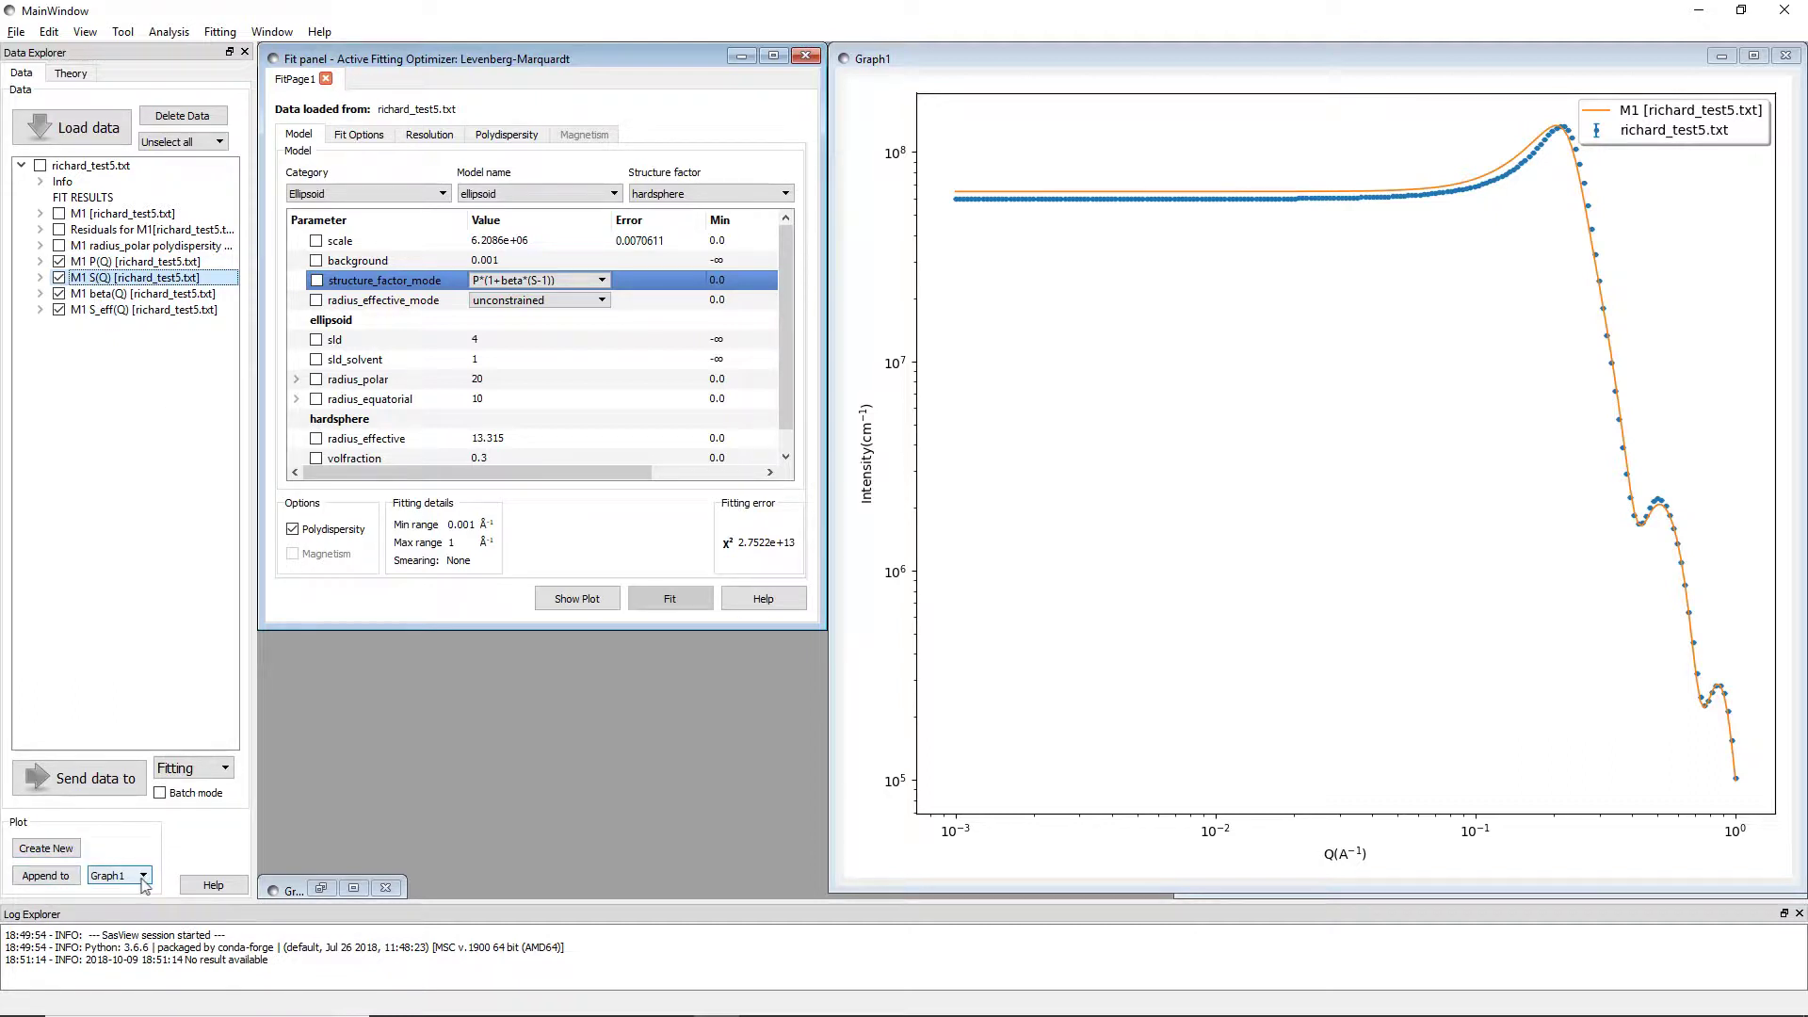
Plot the four checked M1 curves in new Graph4, then move it up-right and enlarge it
click(58, 853)
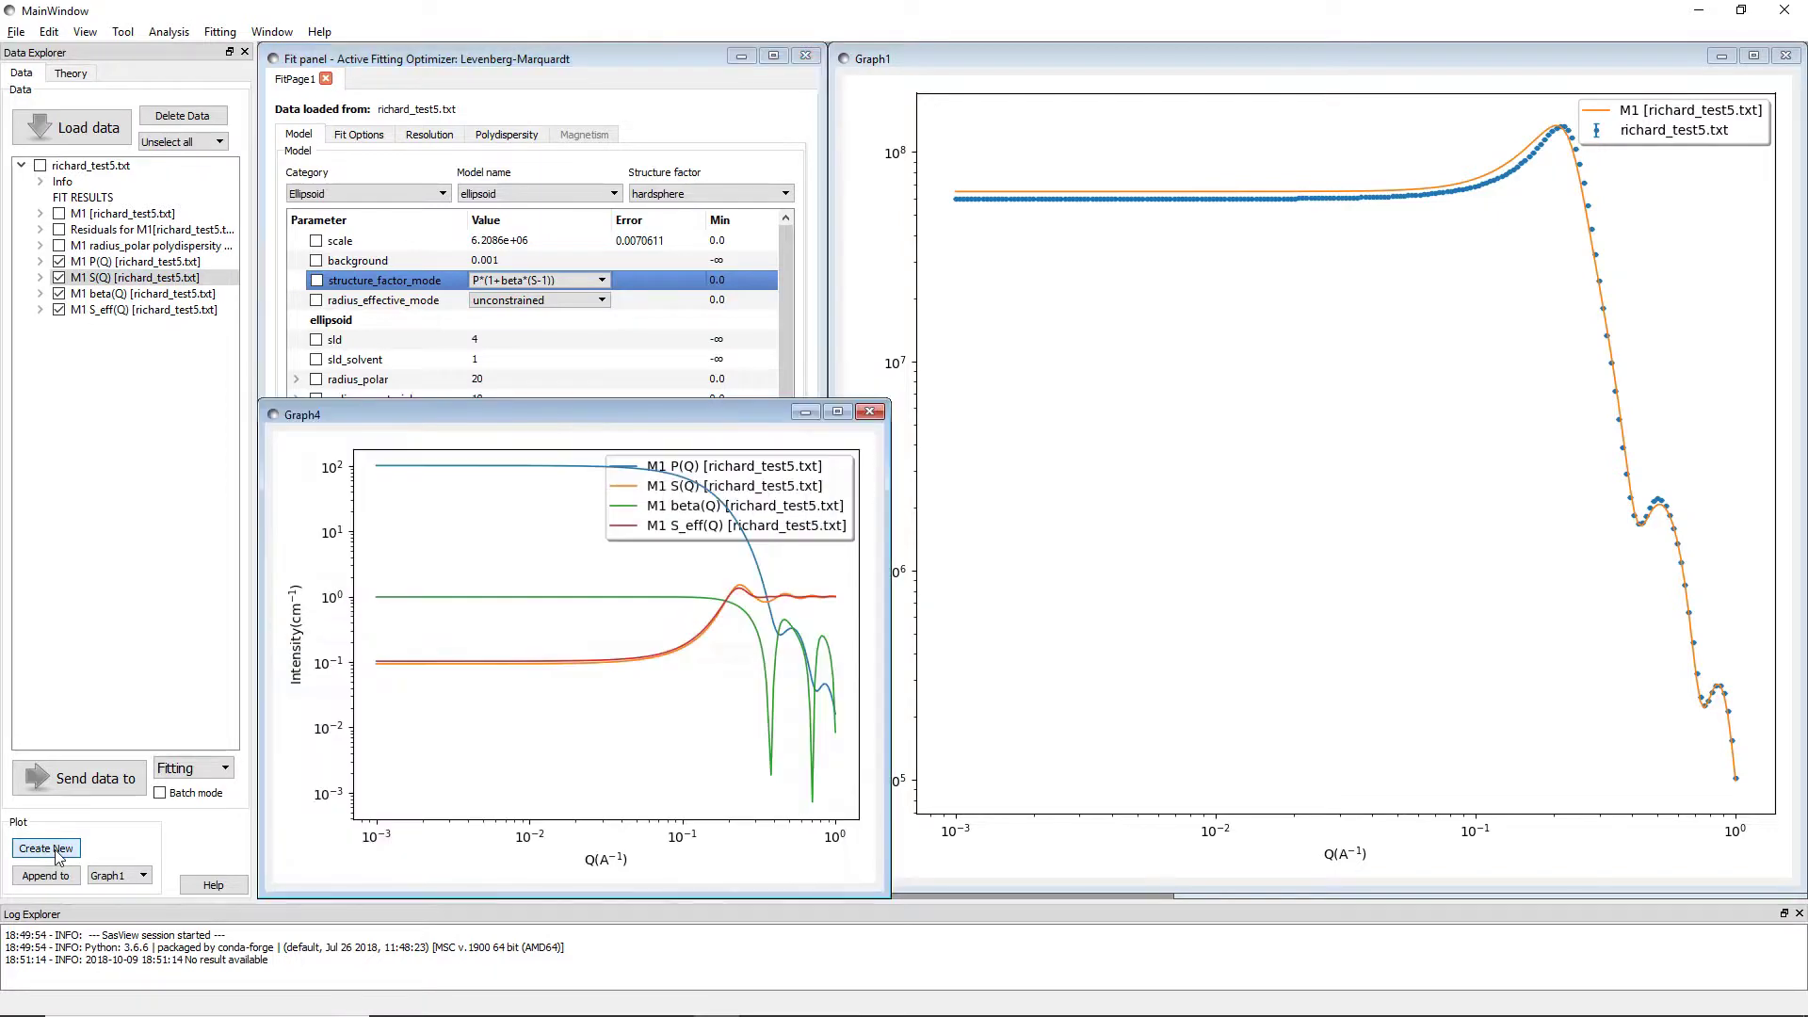
drag(610, 419, 865, 114)
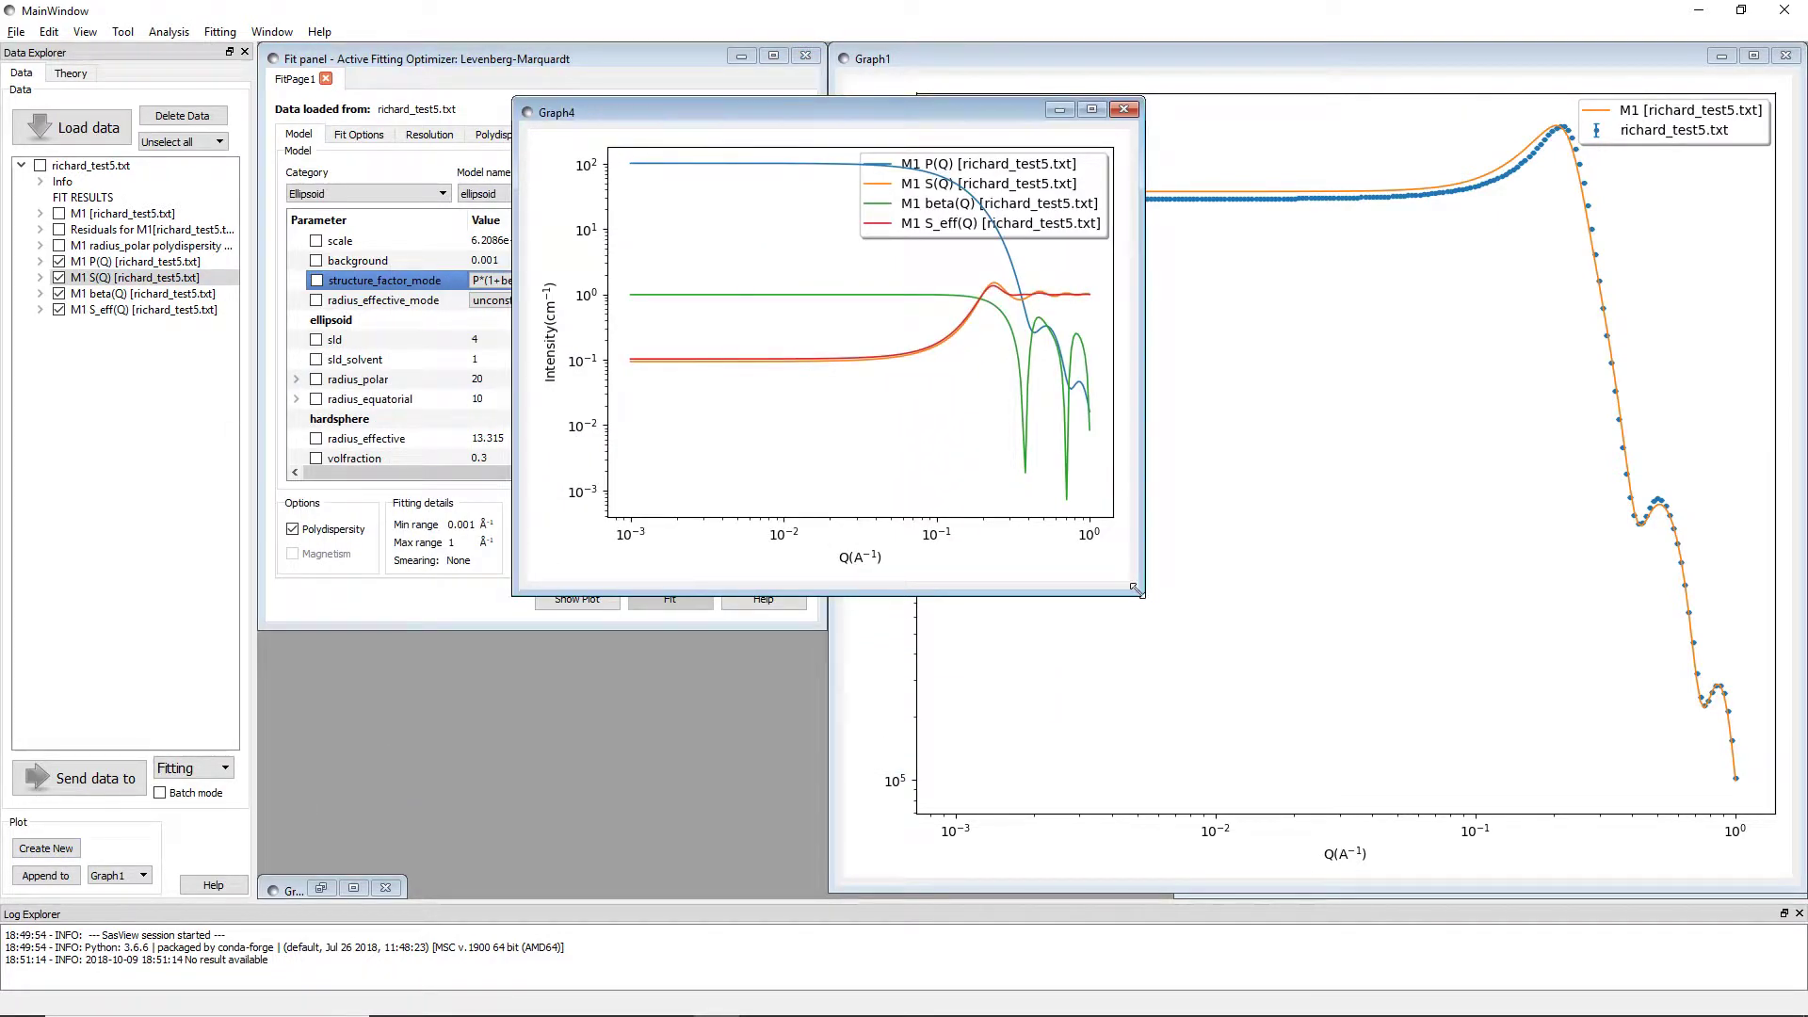
drag(1147, 591, 1719, 859)
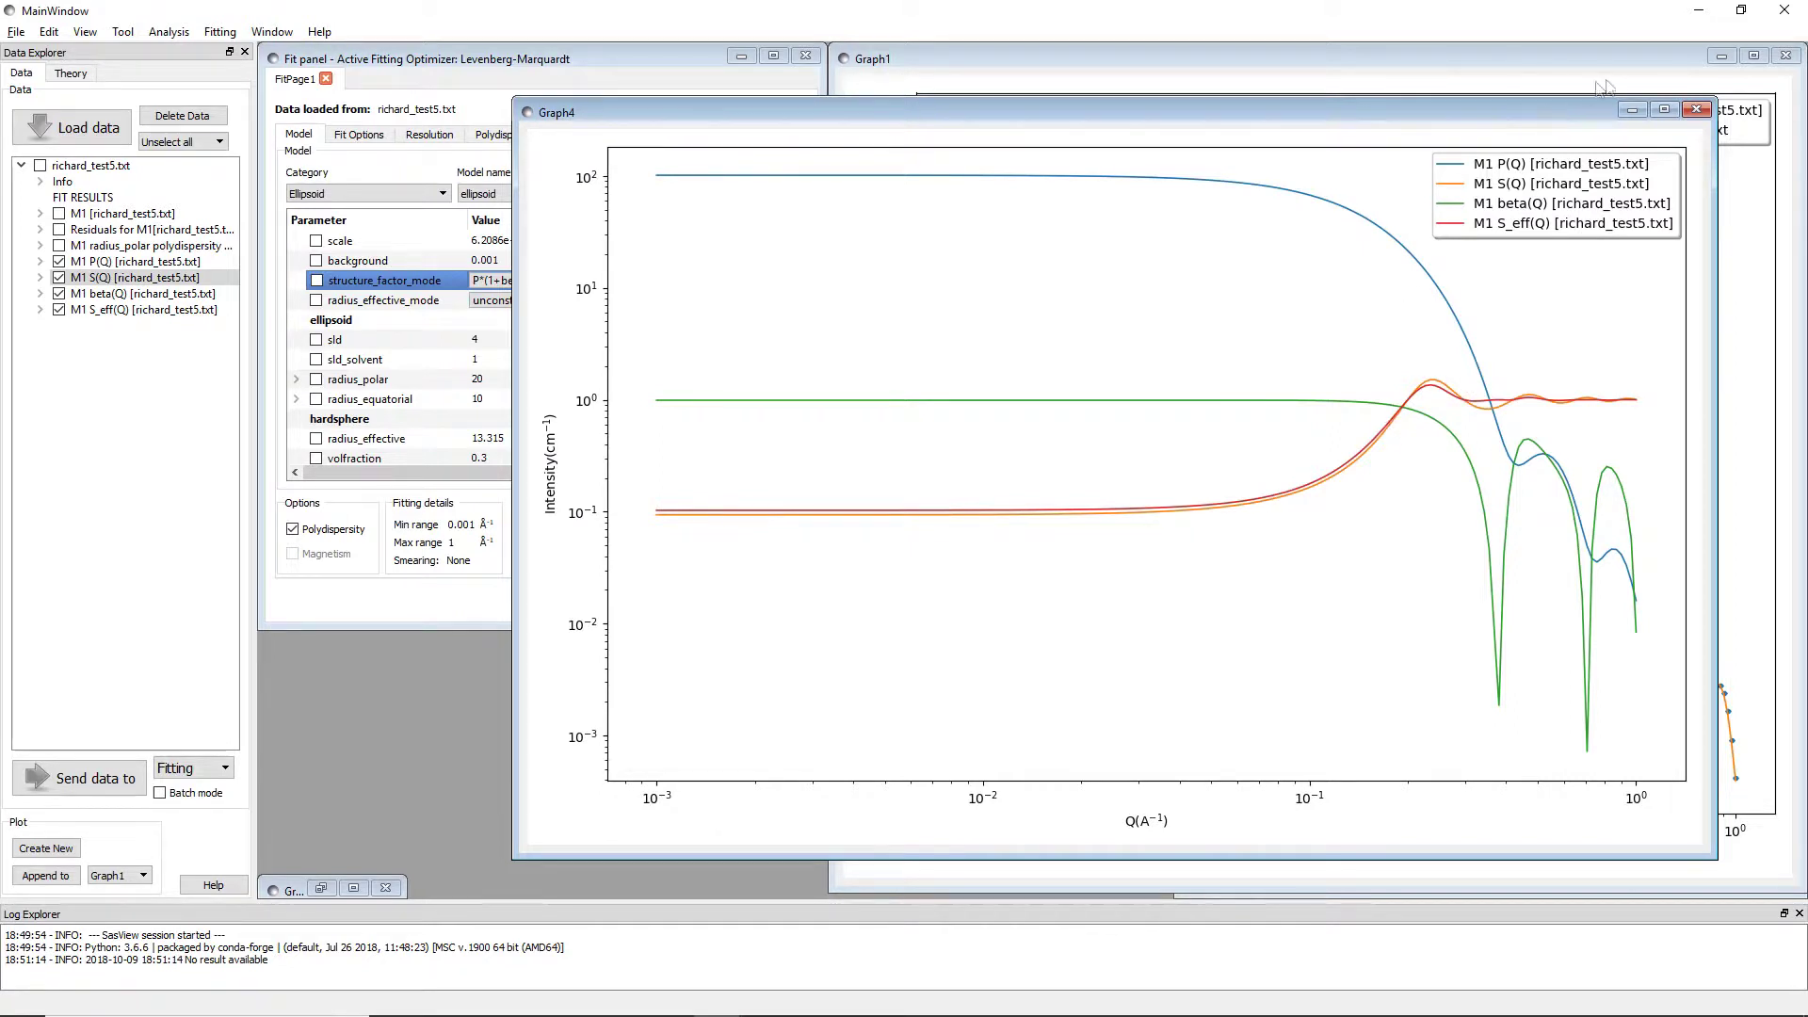
Close Graph4, untick beta(Q) and P(Q), and plot S(Q) with S_eff(Q) in Graph5
click(1696, 111)
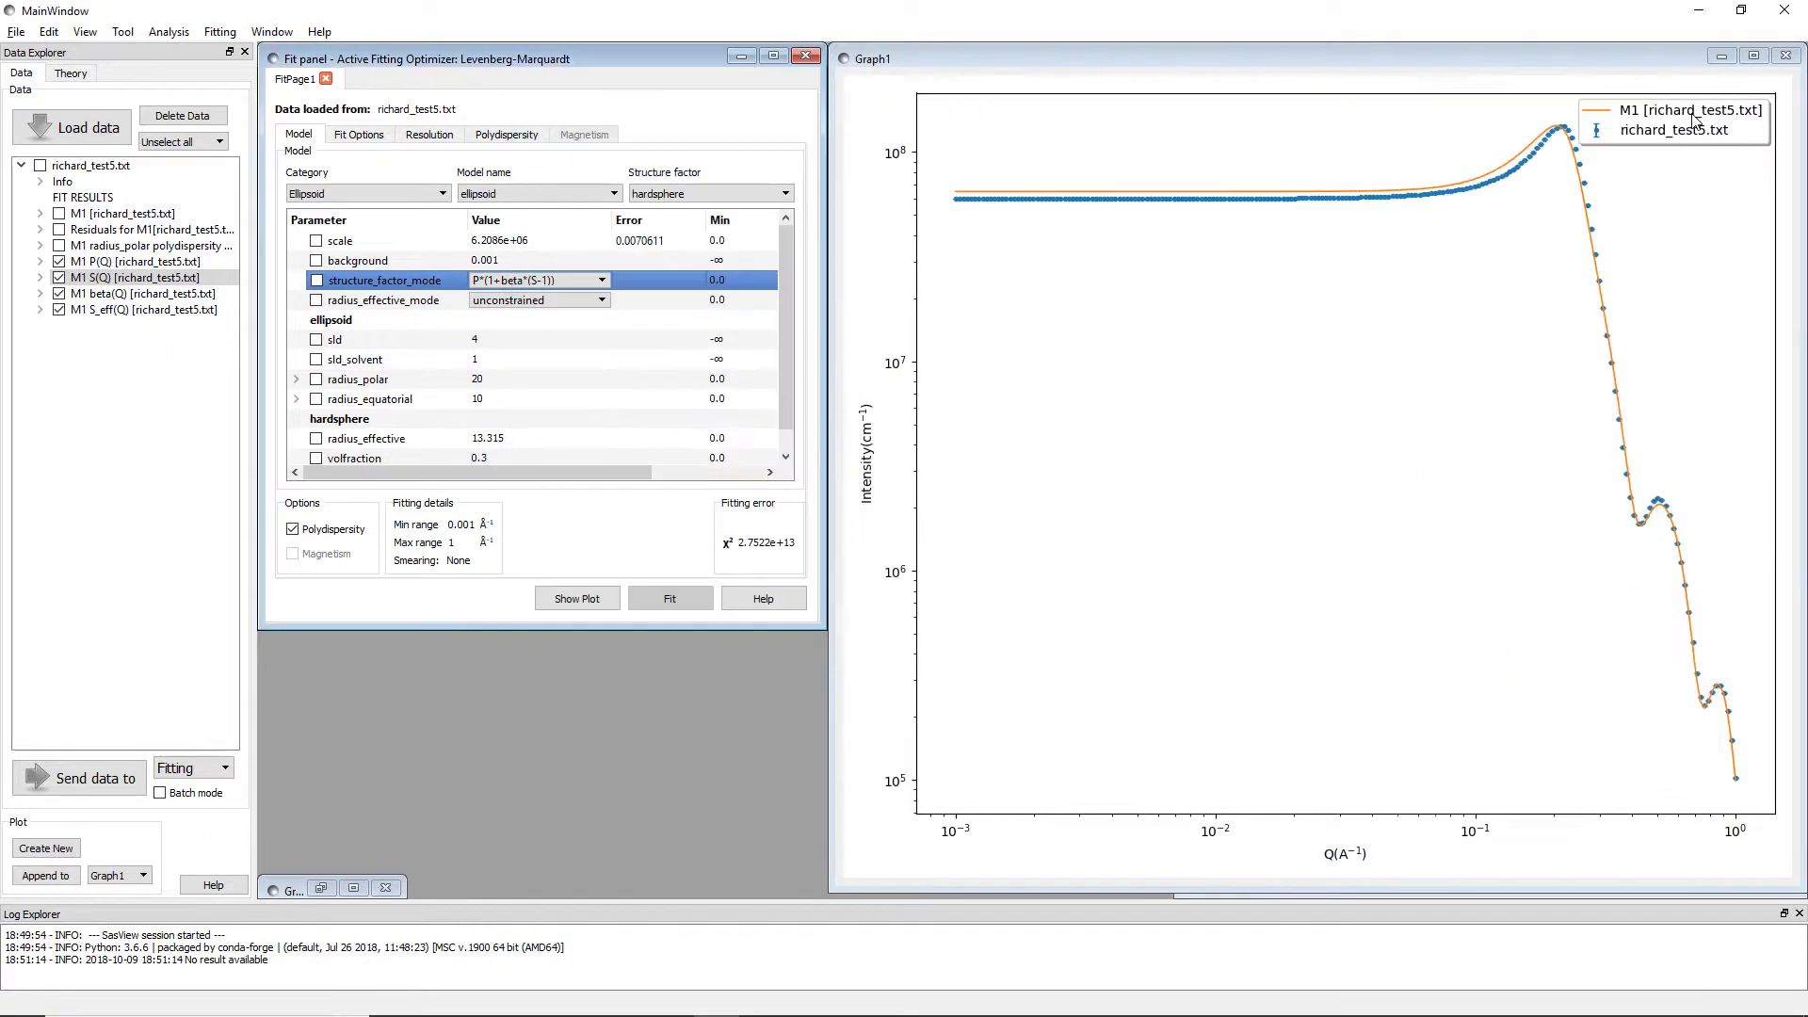
click(59, 293)
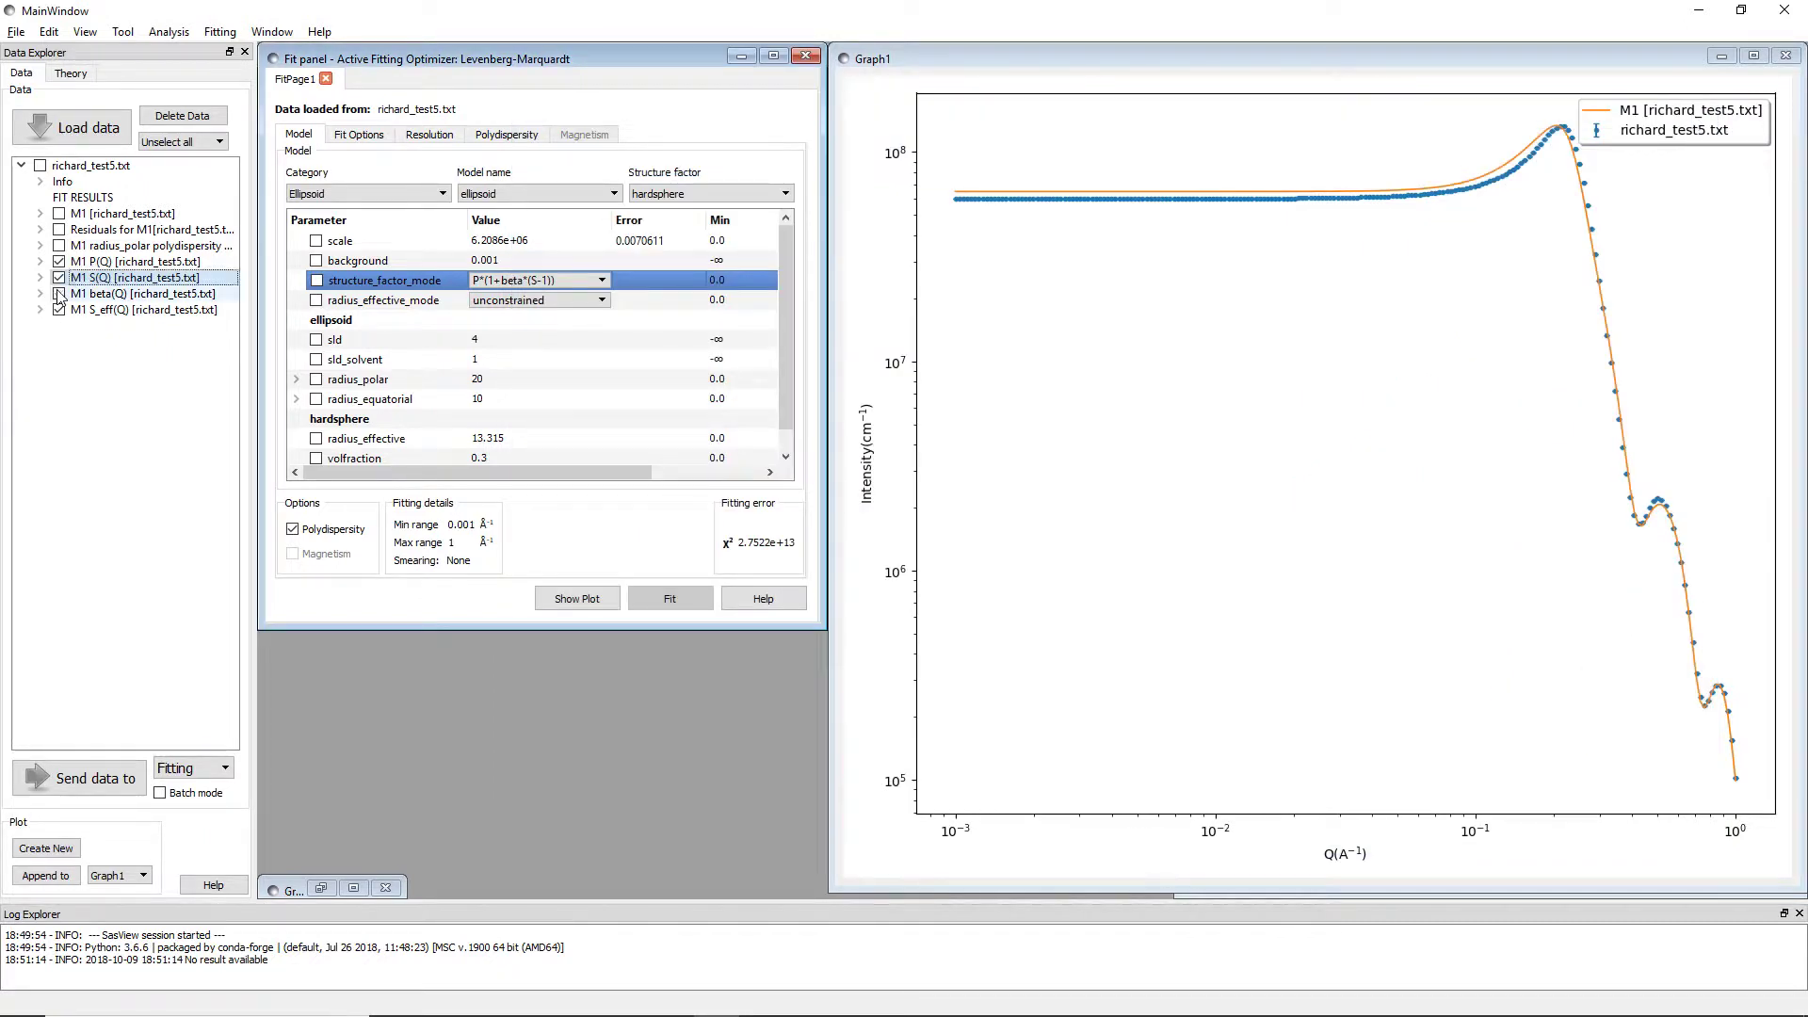
click(59, 261)
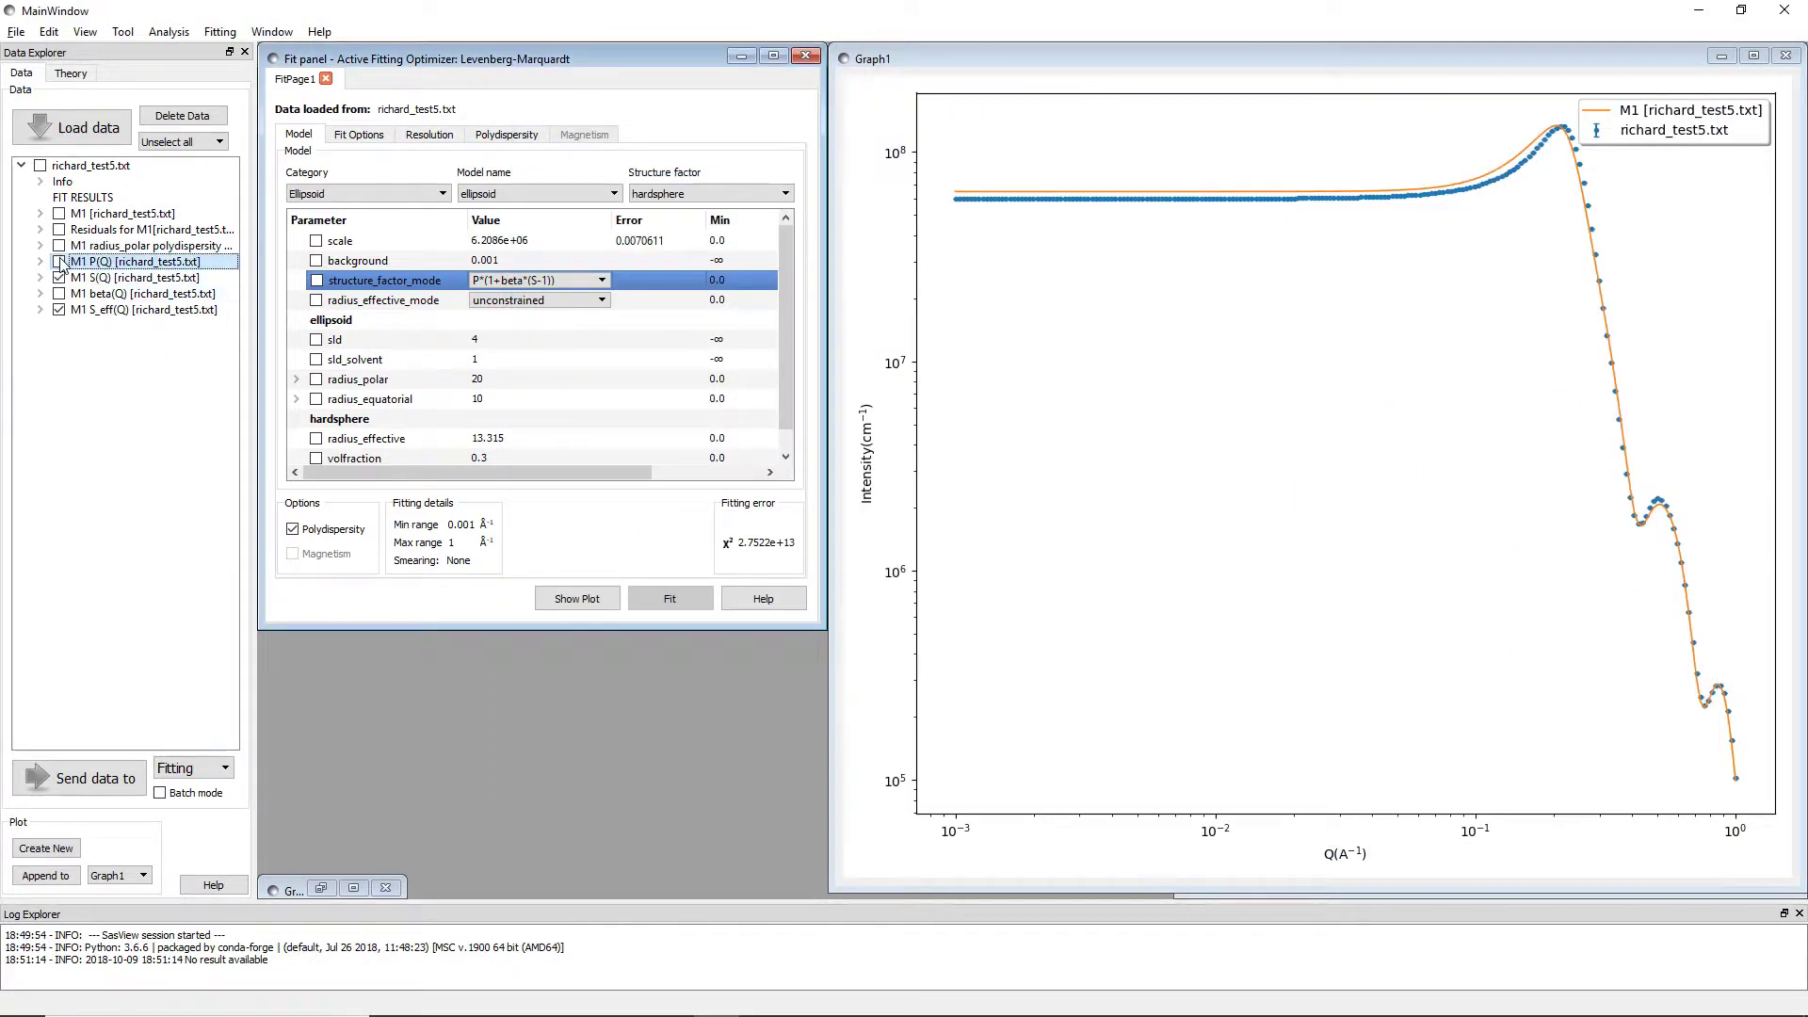
click(58, 850)
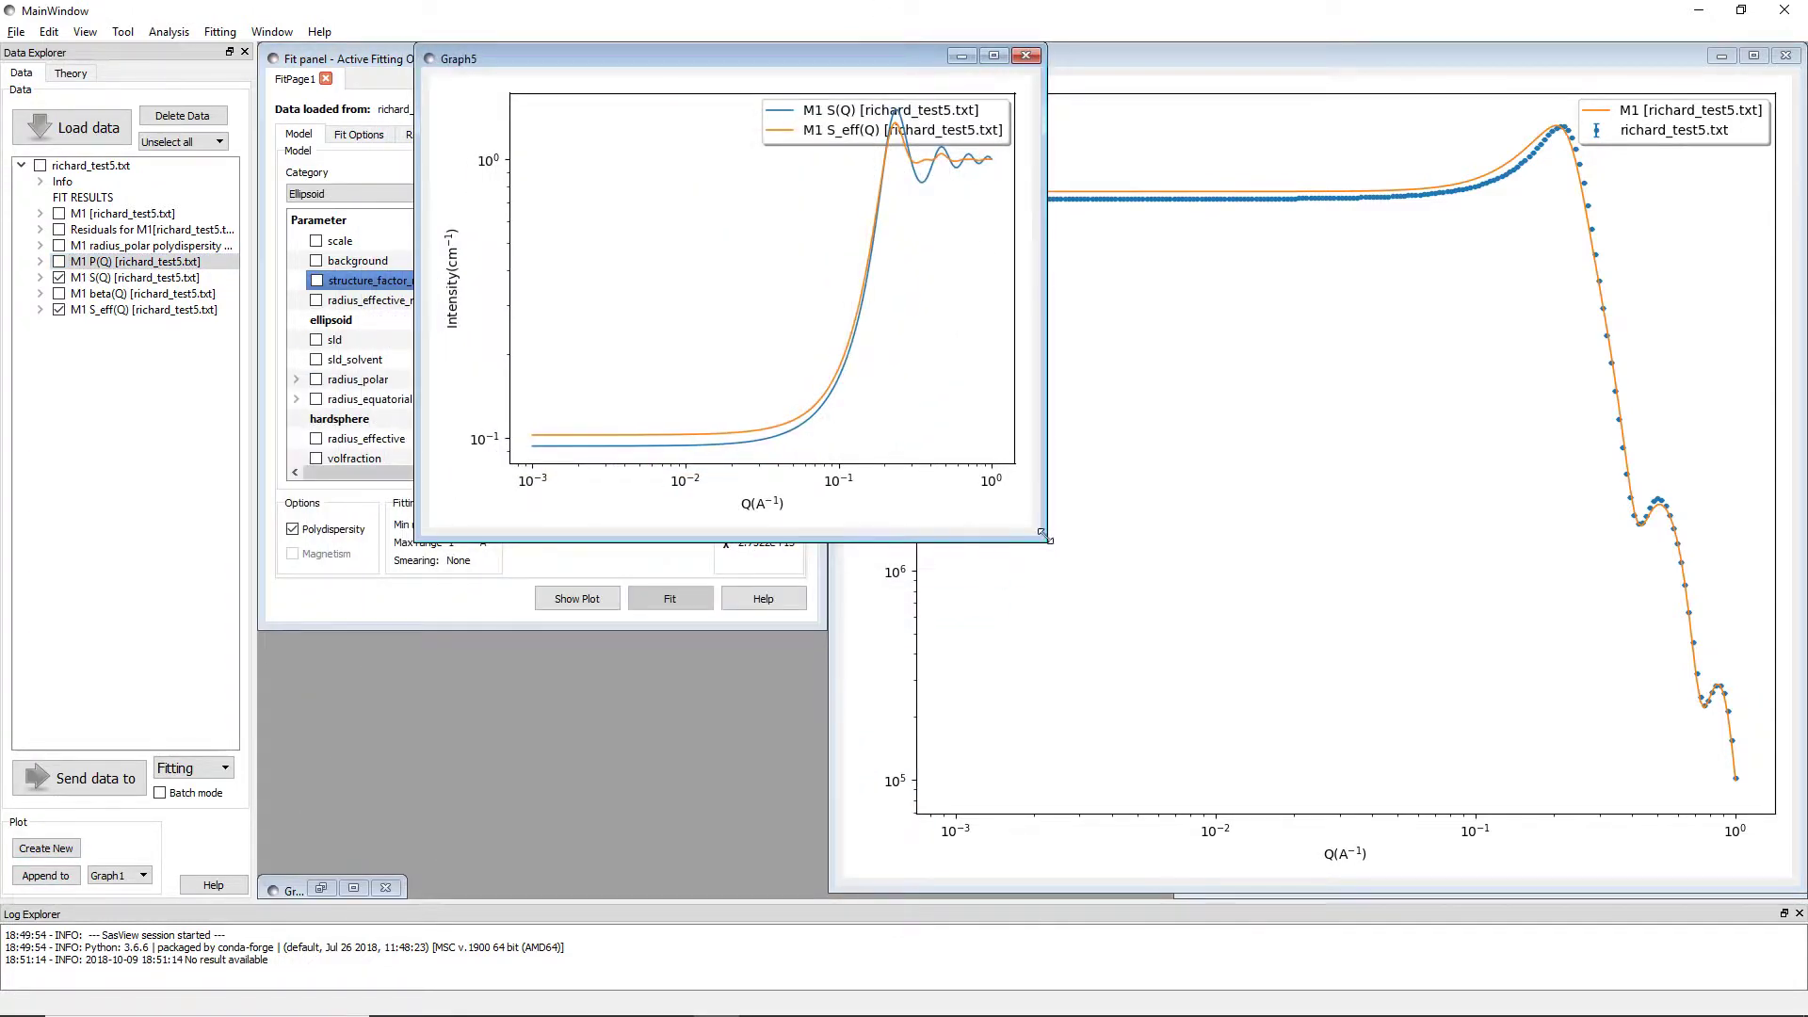
Enlarge Graph5 and reposition it so the fit parameters stay visible
drag(1043, 537, 1639, 889)
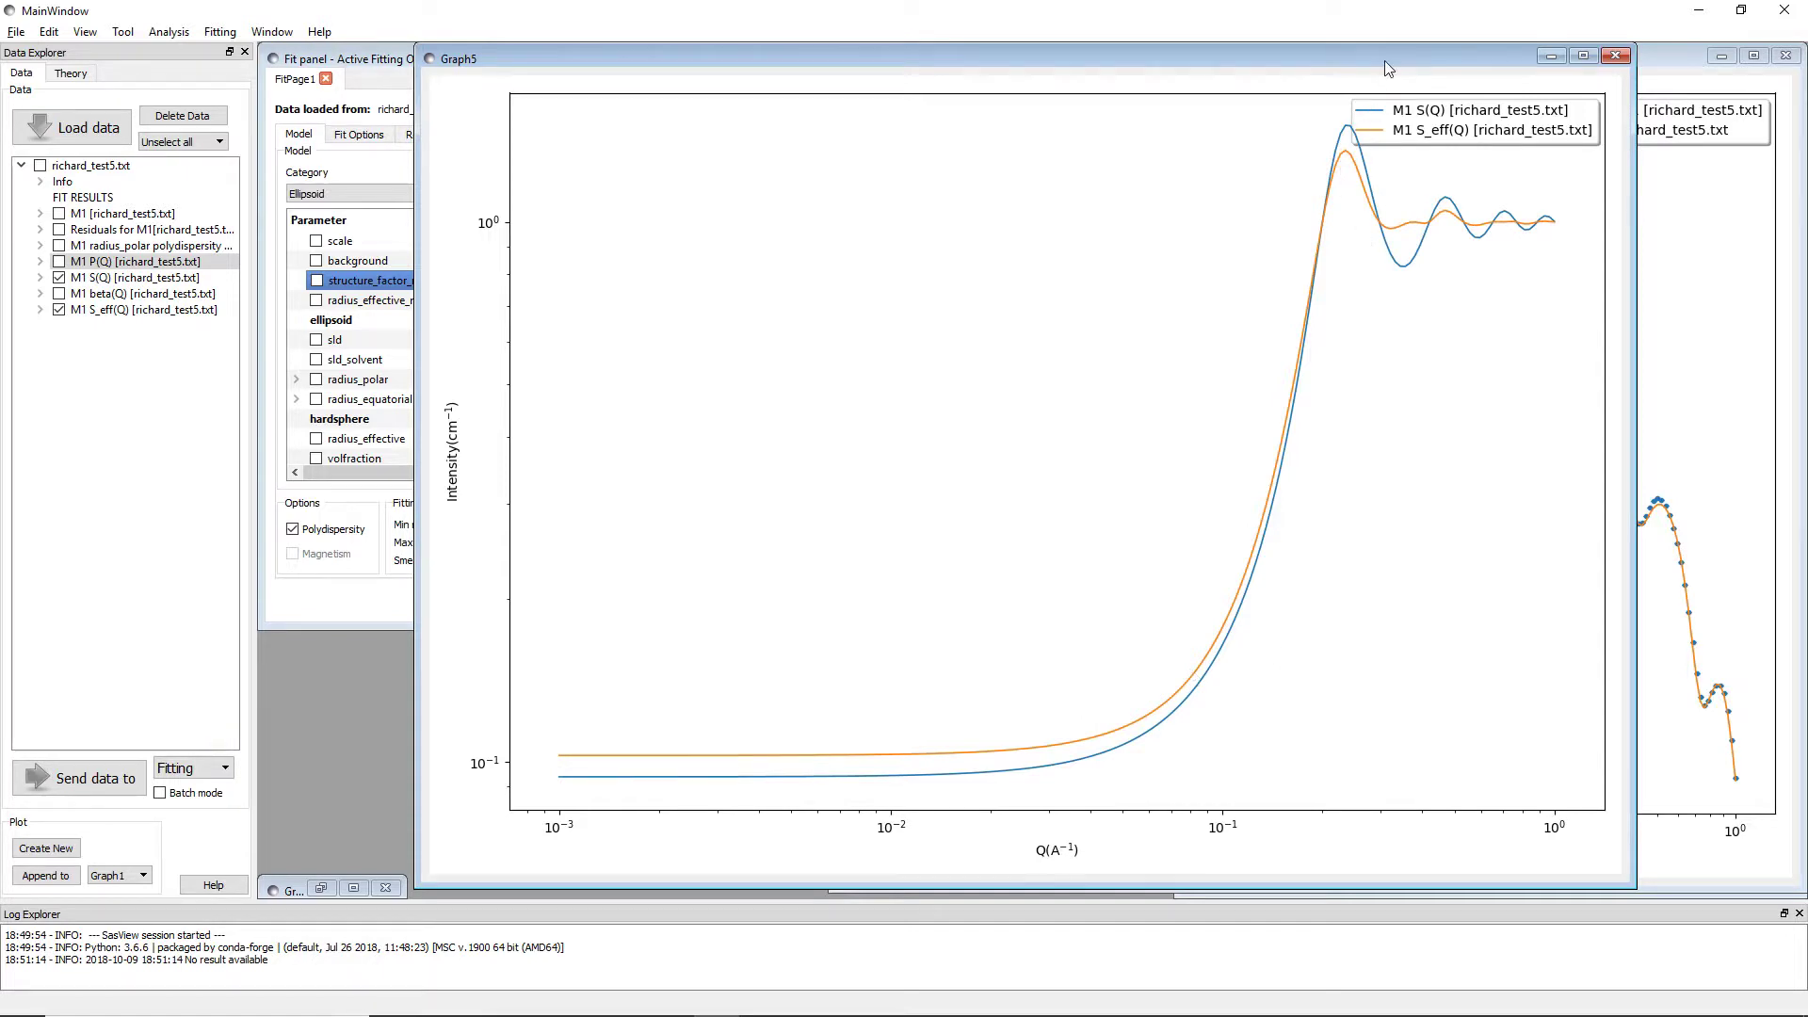
drag(1384, 62, 1552, 63)
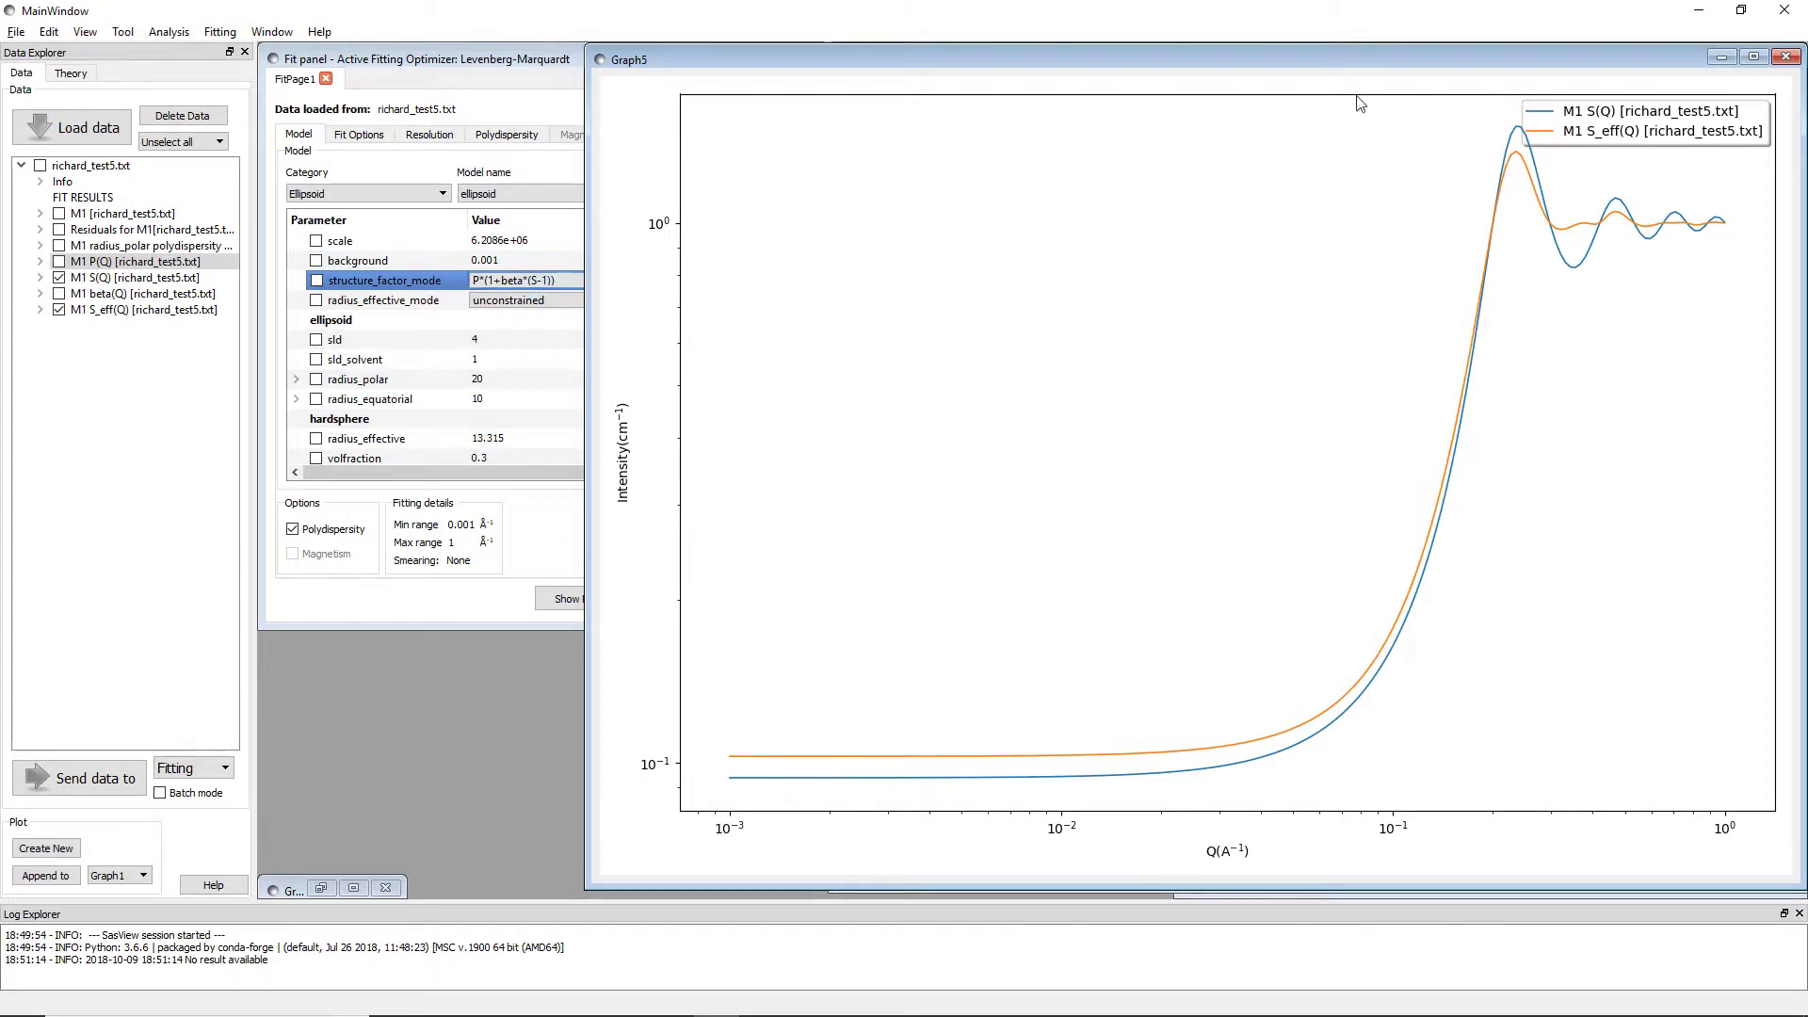
drag(1326, 59, 1291, 74)
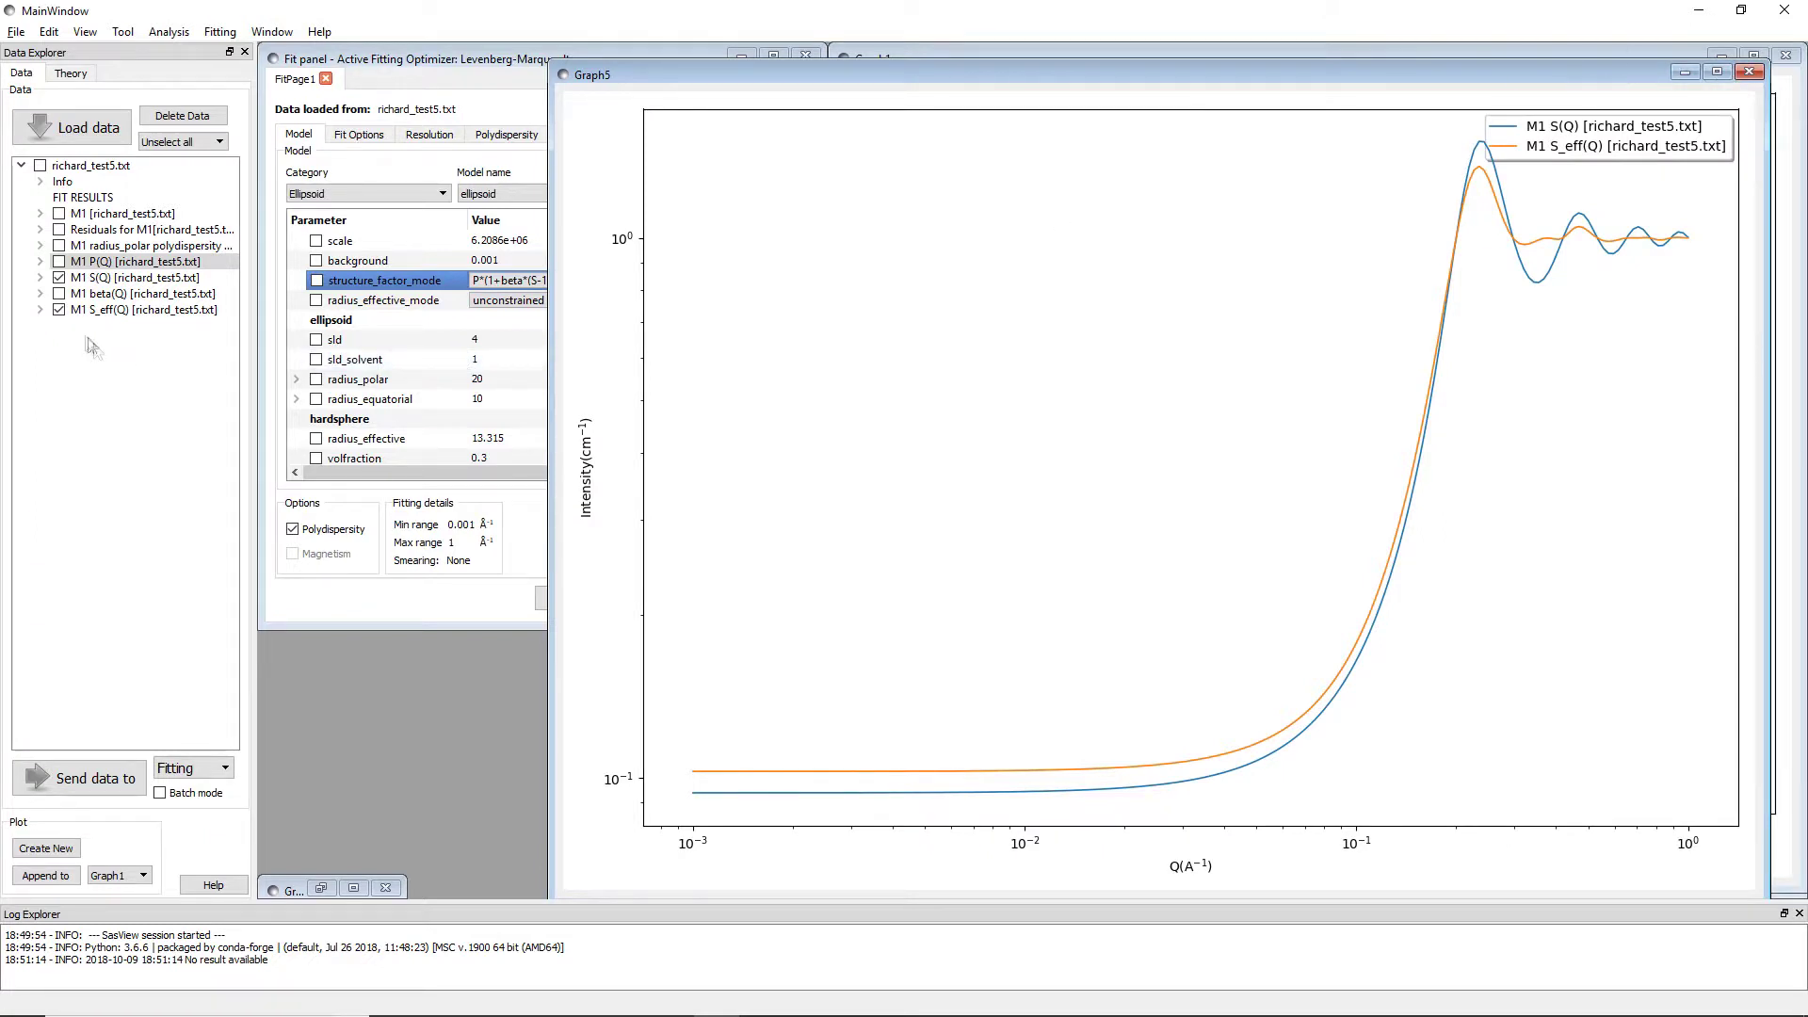
Append only M1 beta(Q) to Graph5, move its legend to the lower middle, then close Graph5
click(59, 293)
click(58, 310)
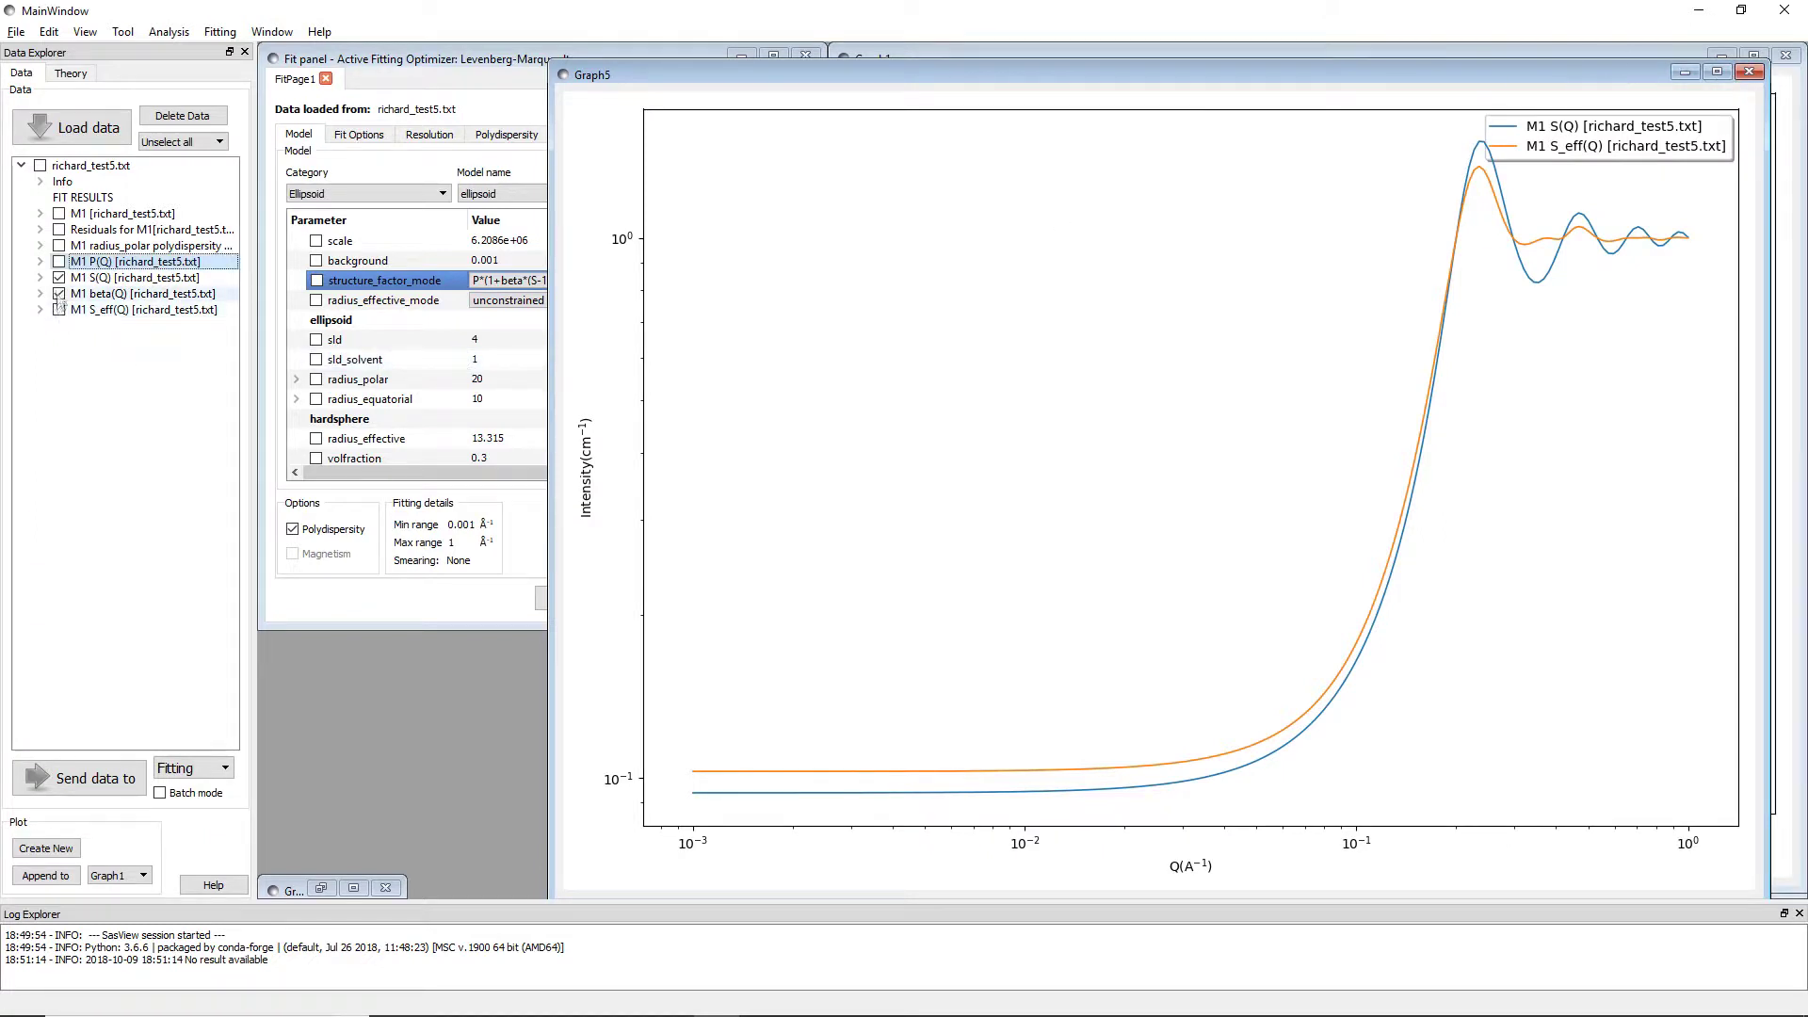
click(96, 294)
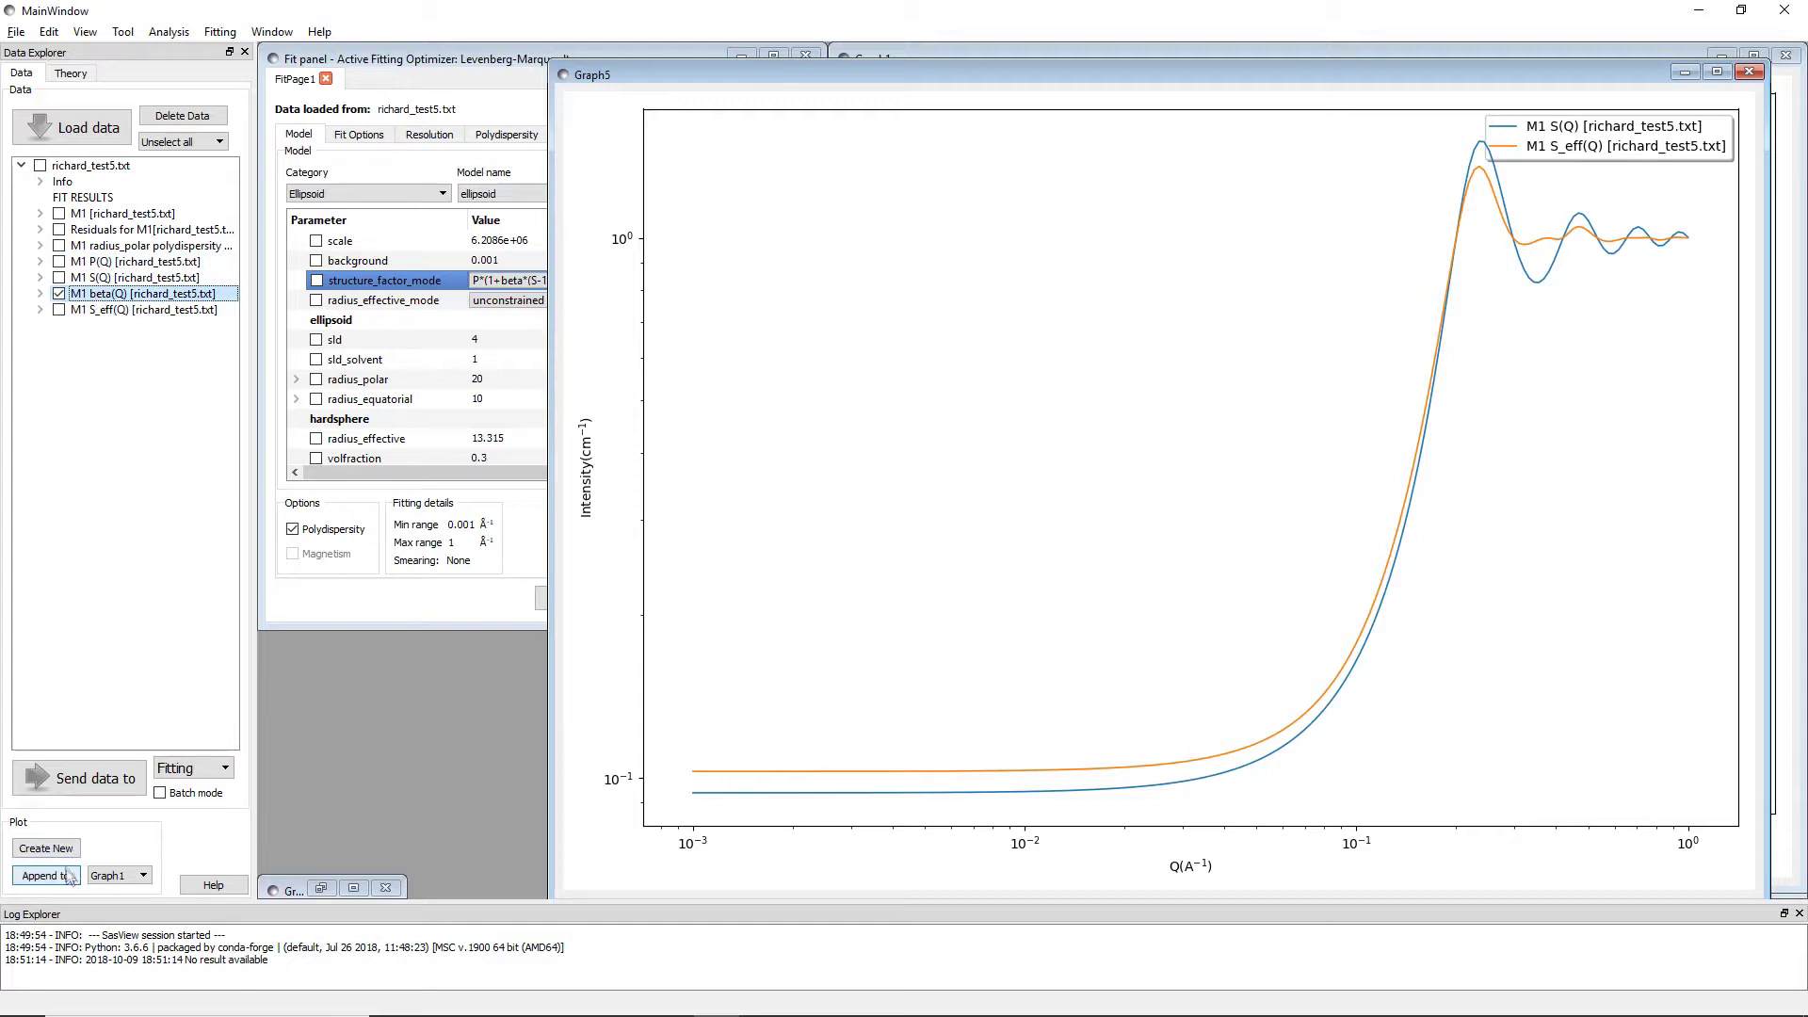
click(132, 876)
click(127, 927)
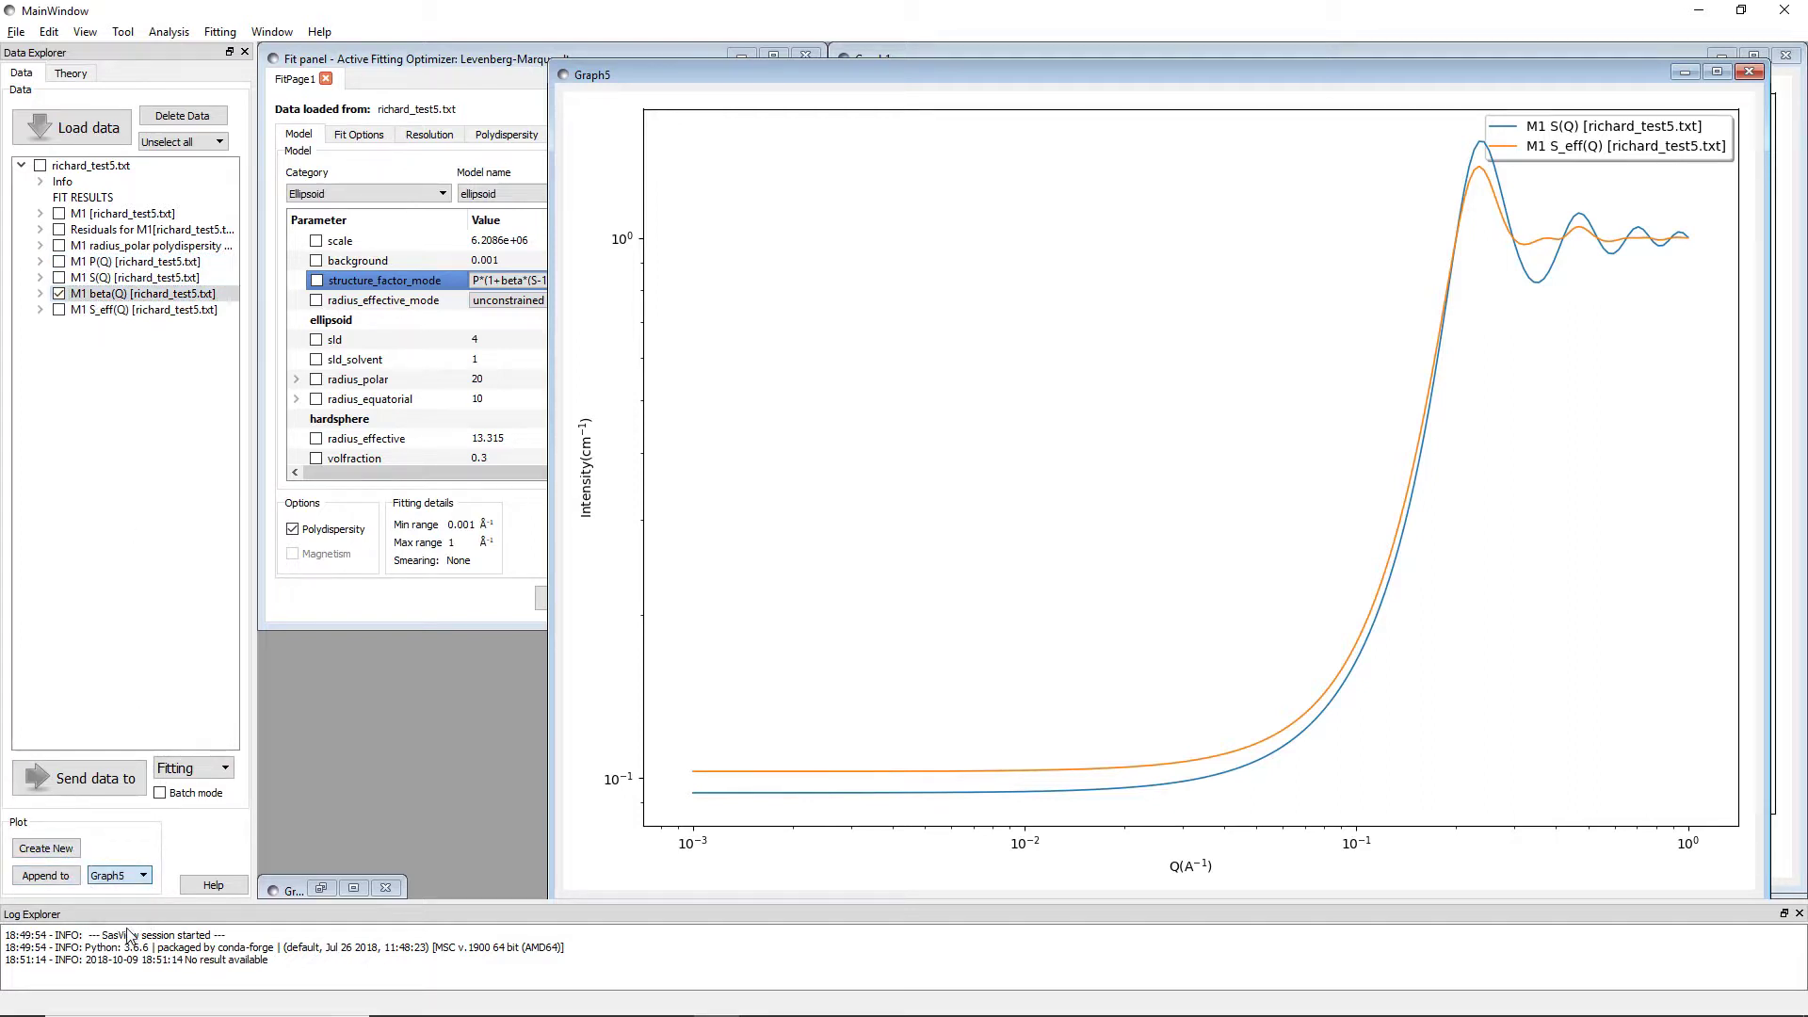
click(68, 885)
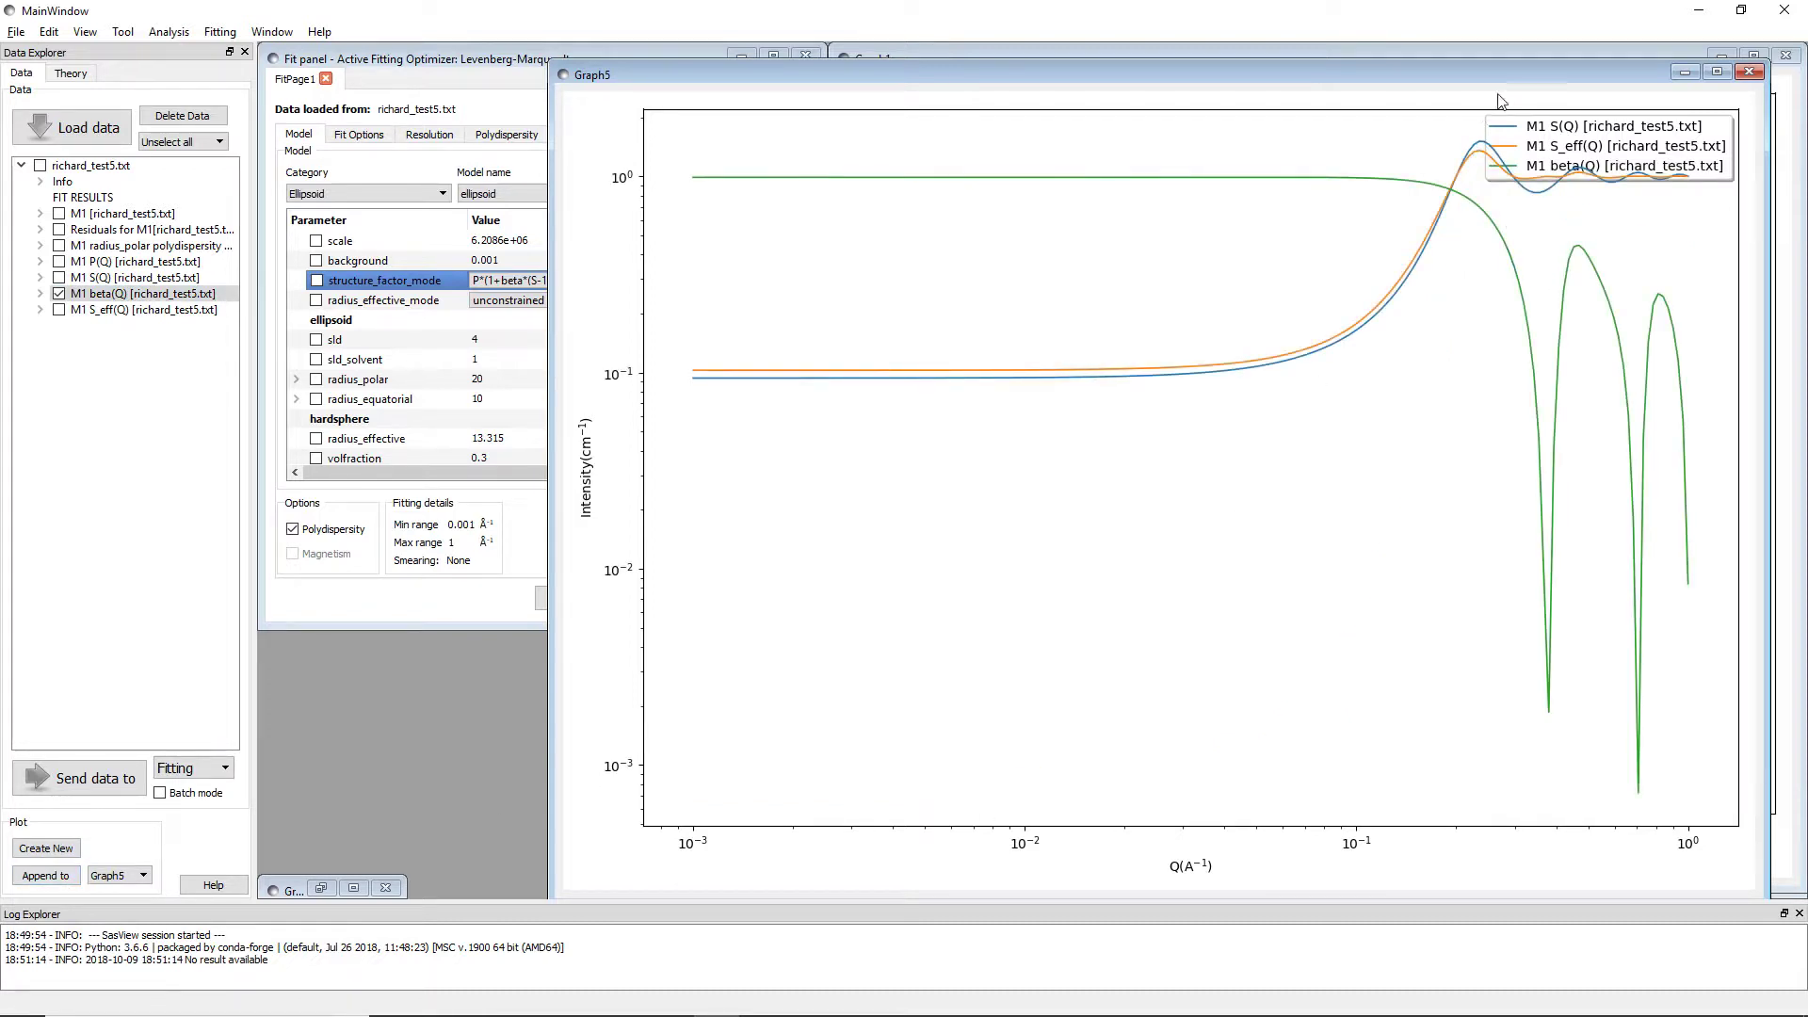
drag(1601, 128, 1109, 690)
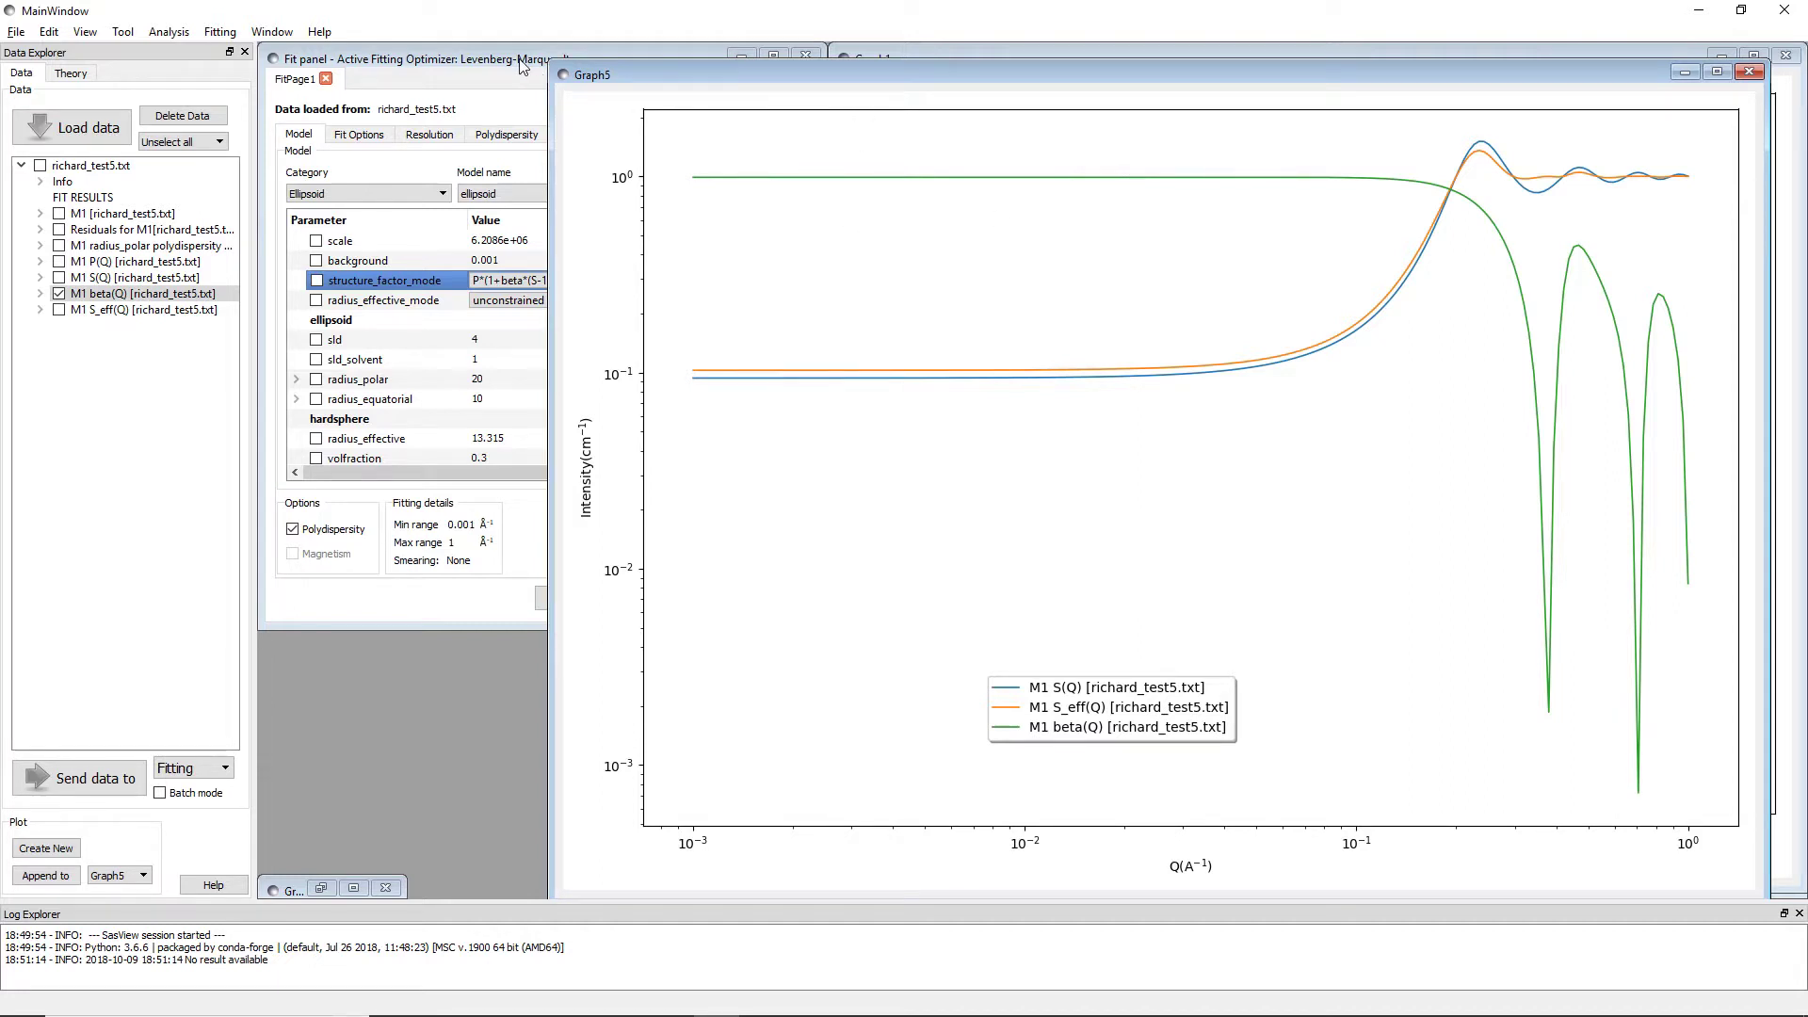
click(1755, 74)
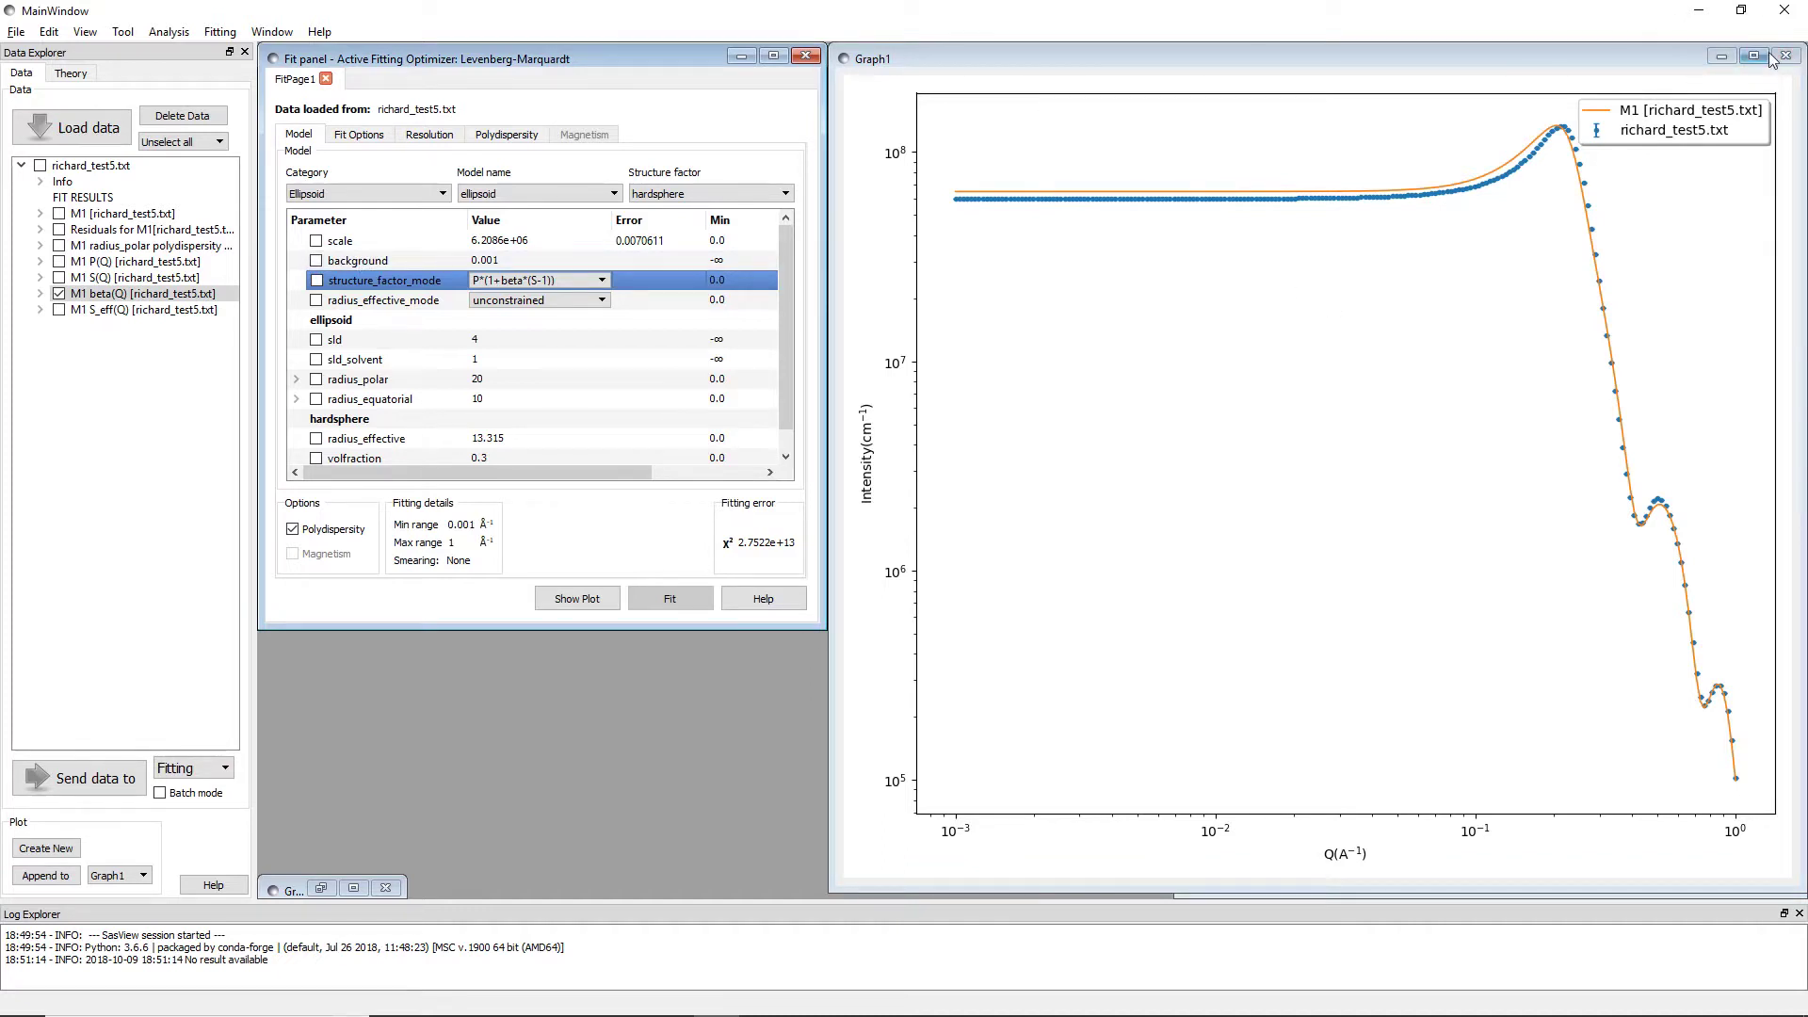
Close Graph1 and the residuals graph, then delete all data sets including richard_test5.txt and its results
click(1785, 58)
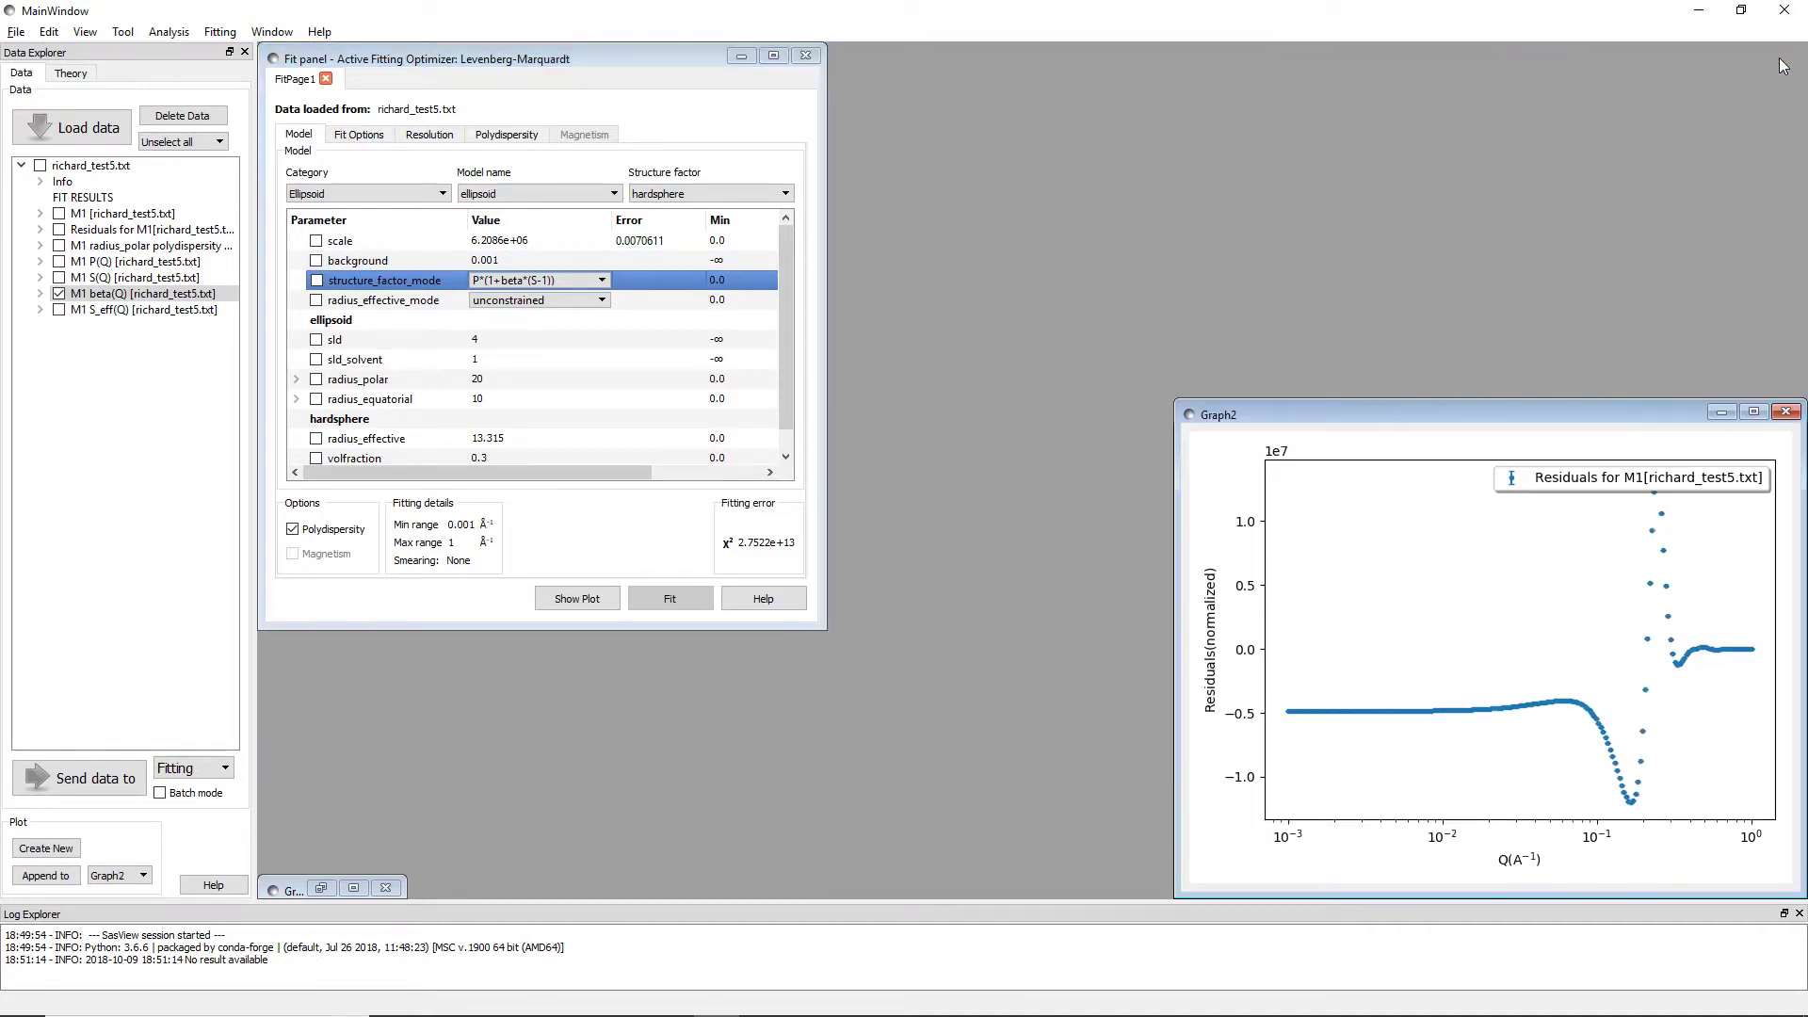
click(1785, 412)
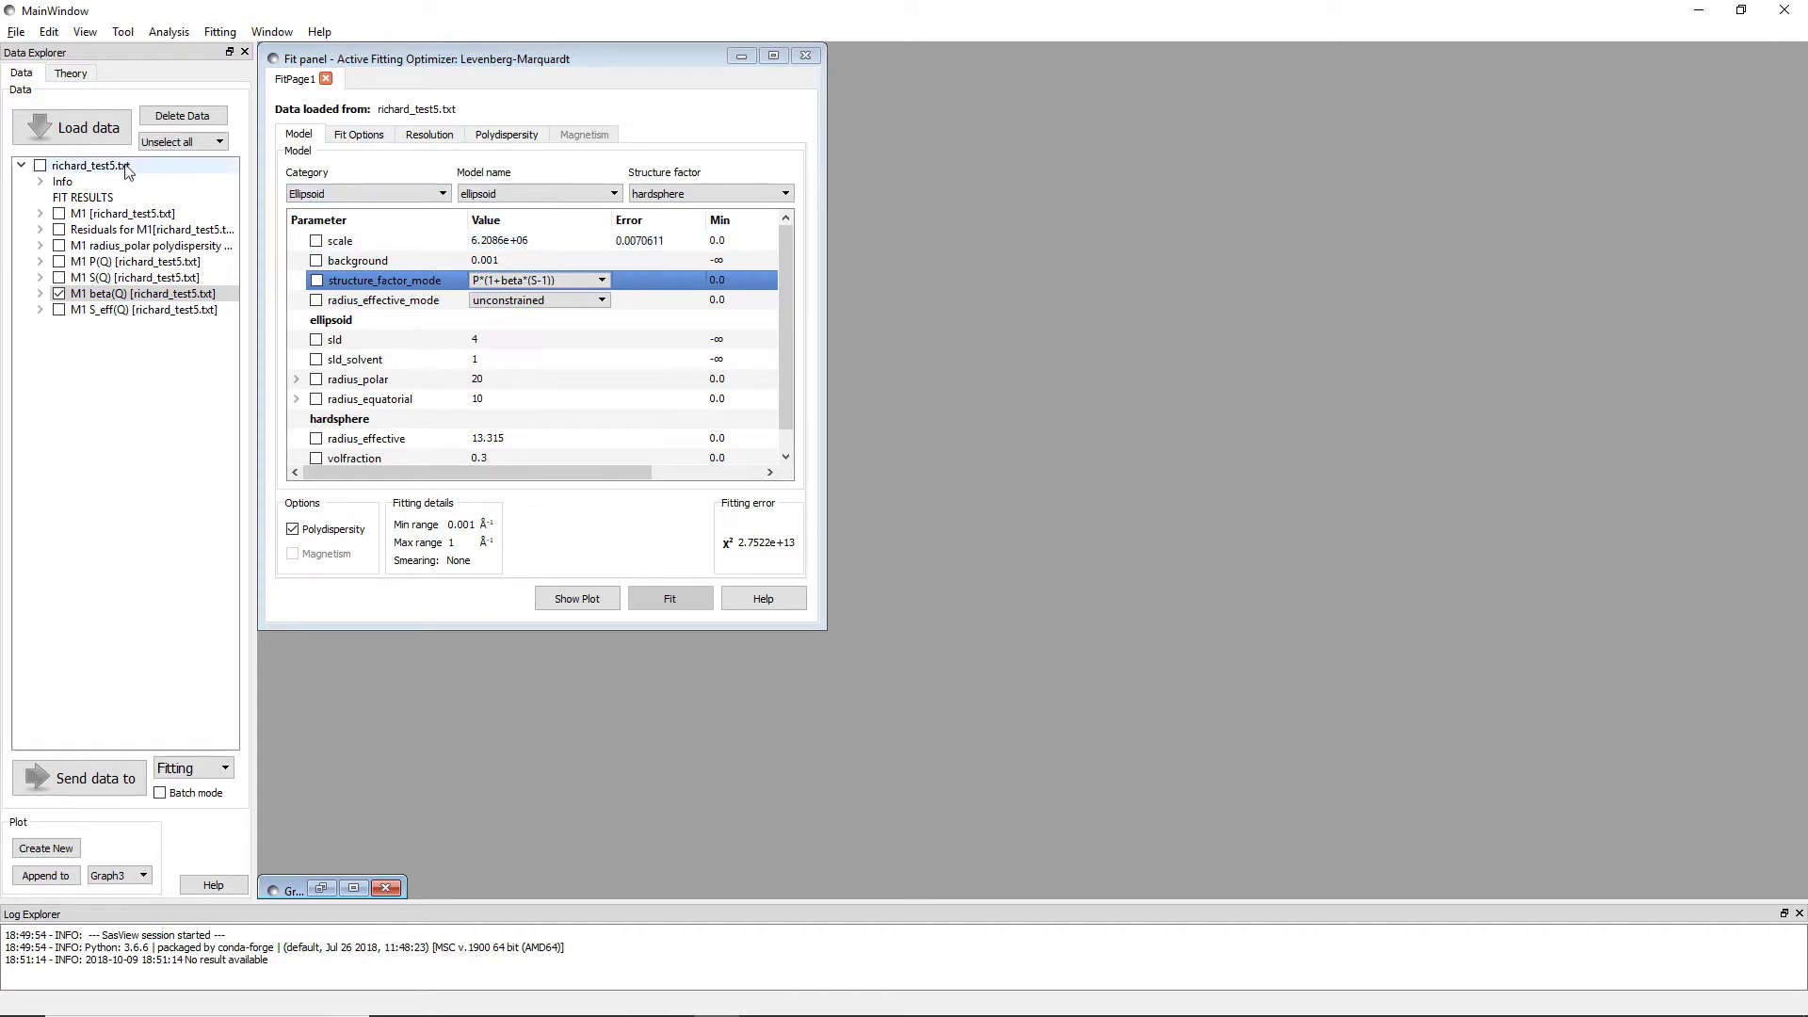
click(151, 230)
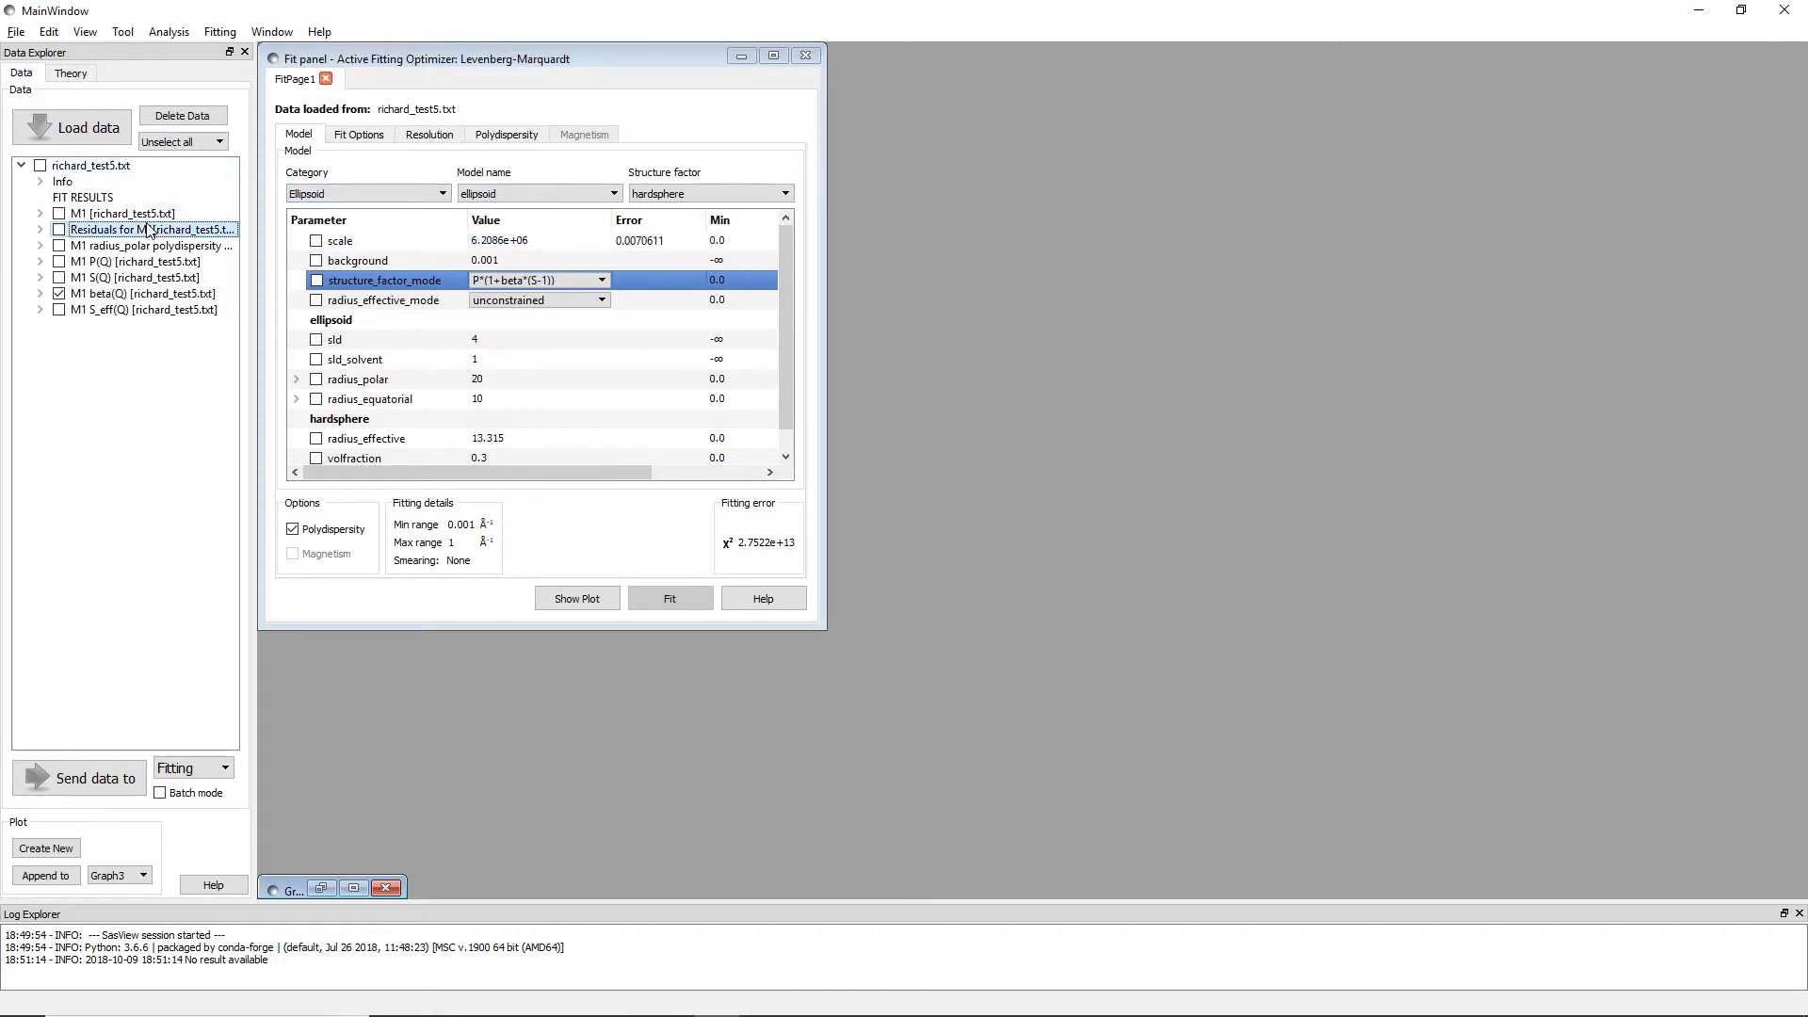
click(182, 143)
click(180, 169)
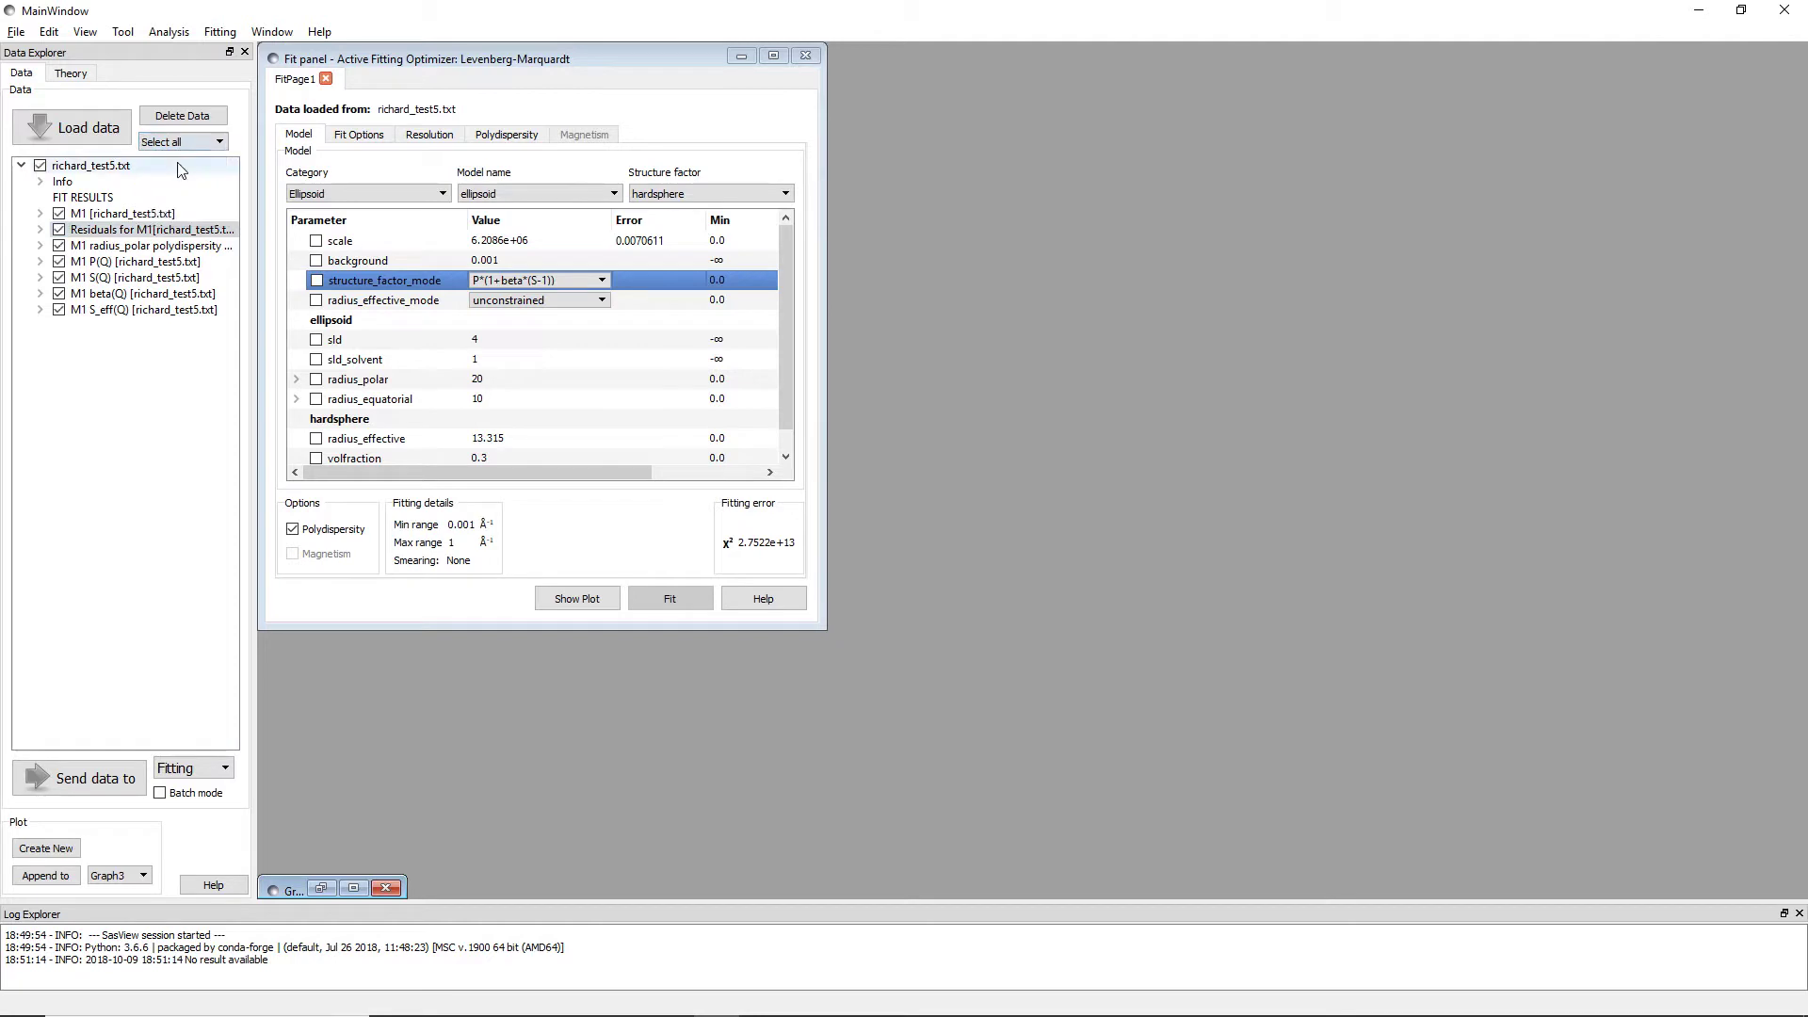
click(181, 115)
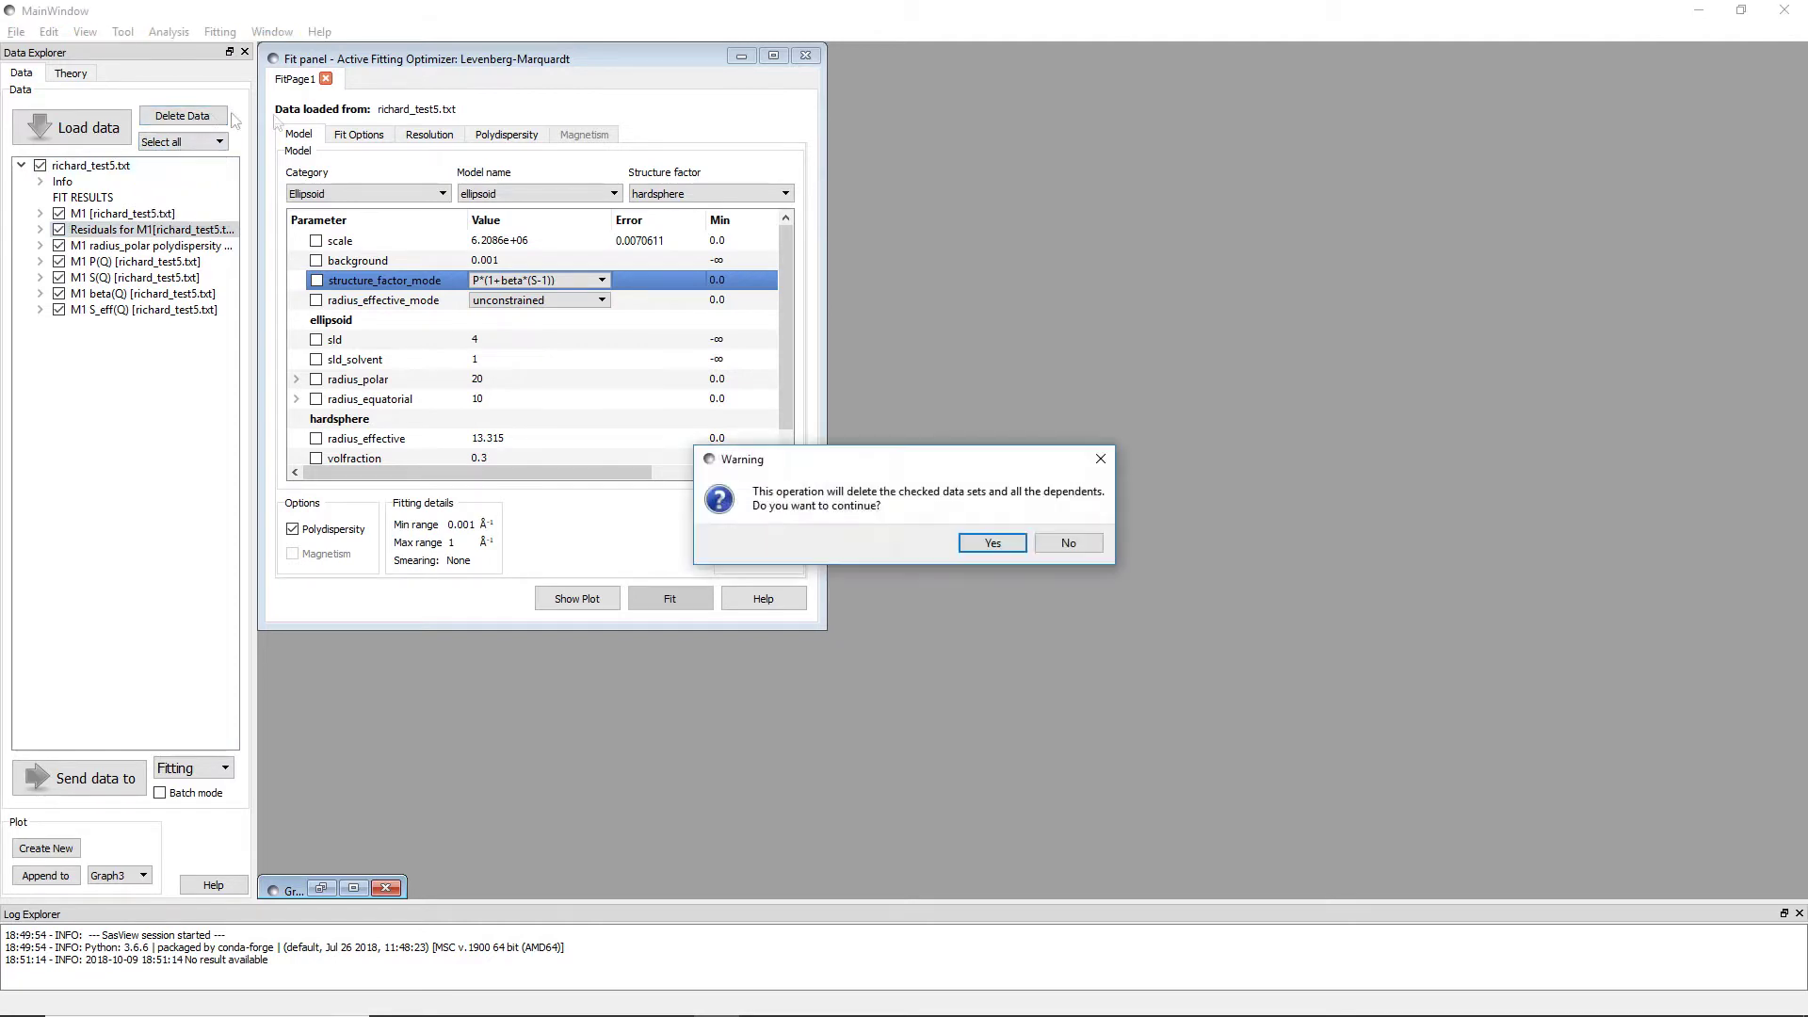
click(998, 532)
In the theory view, choose the Ellipsoid category, ellipsoid model and hardsphere structure factor
click(84, 79)
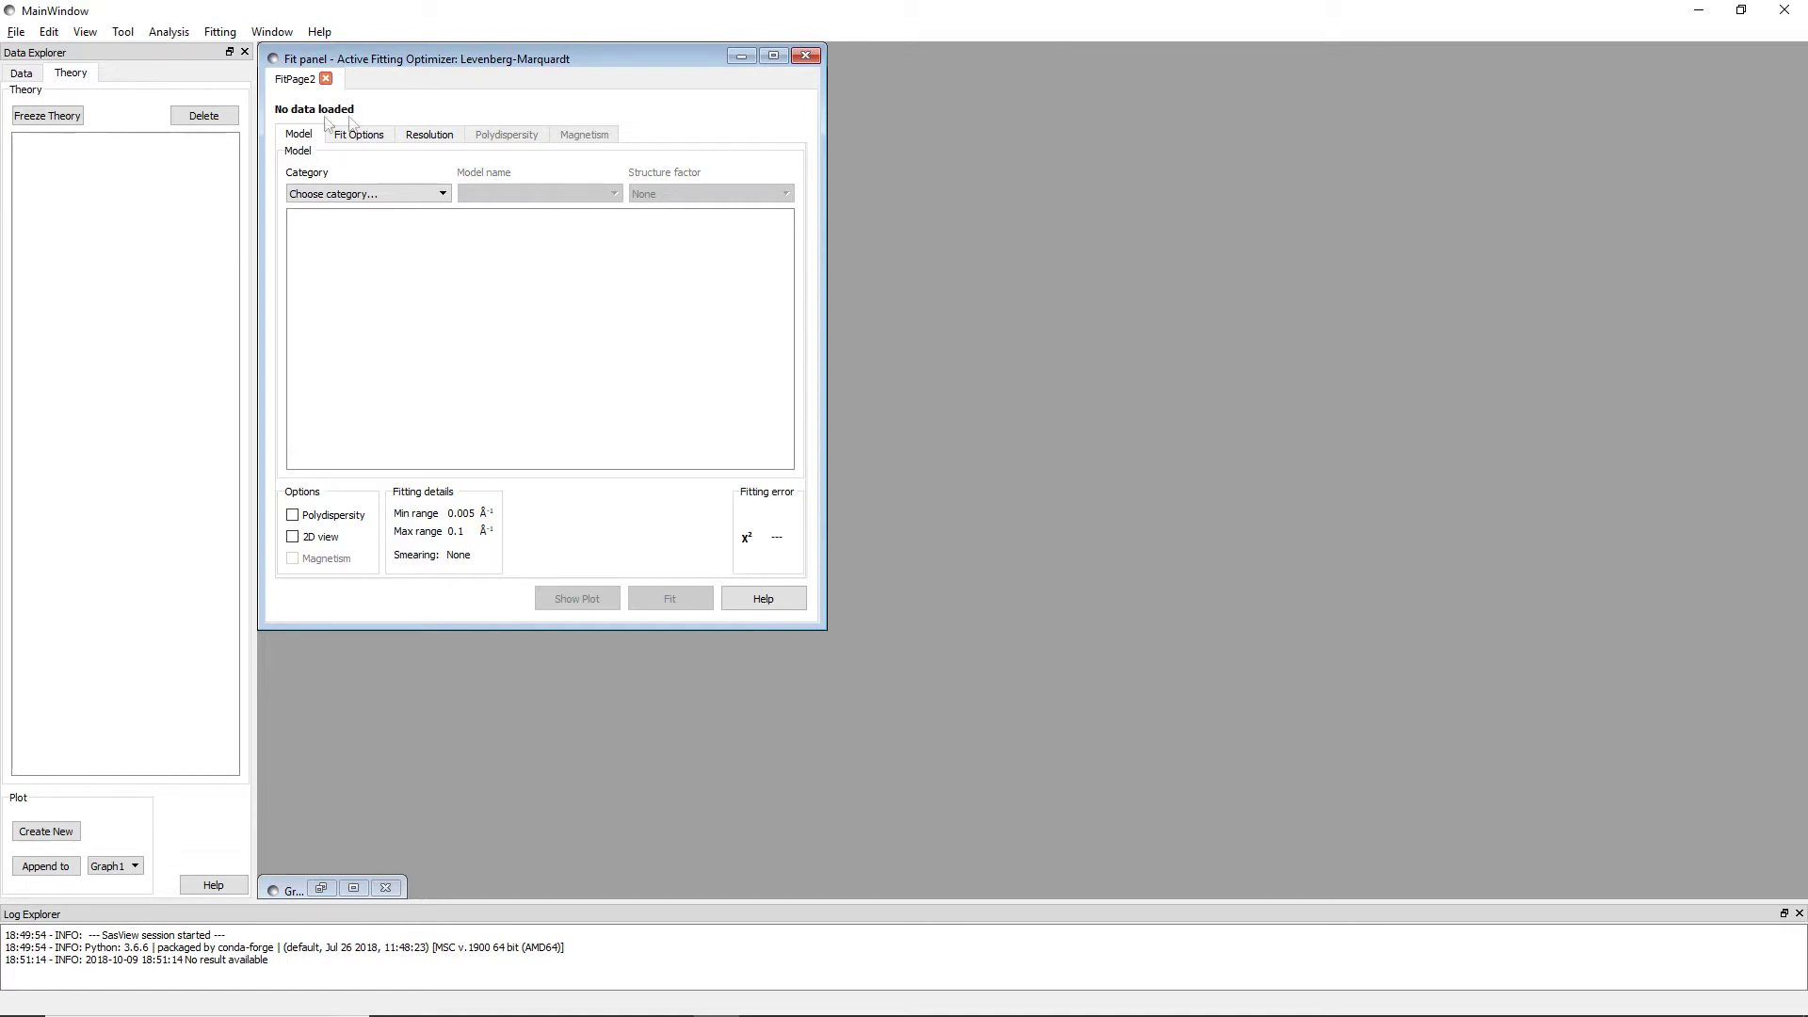
click(382, 192)
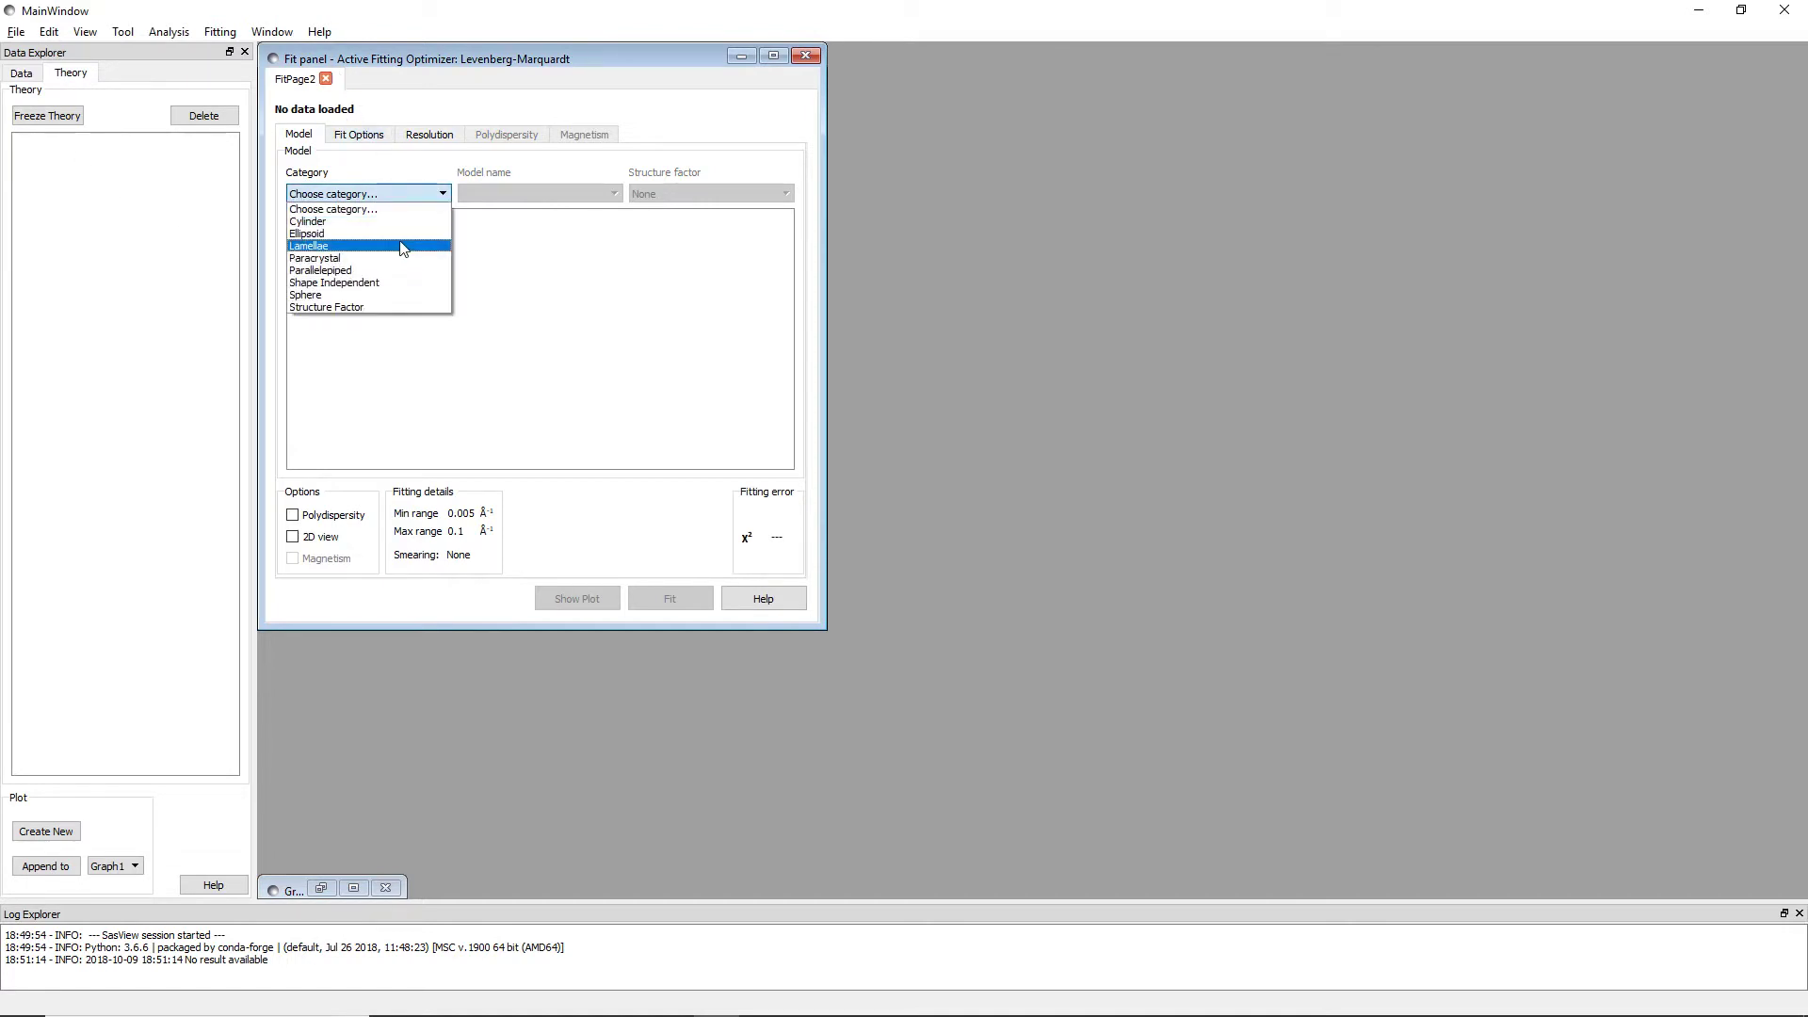
click(376, 233)
click(532, 194)
click(528, 224)
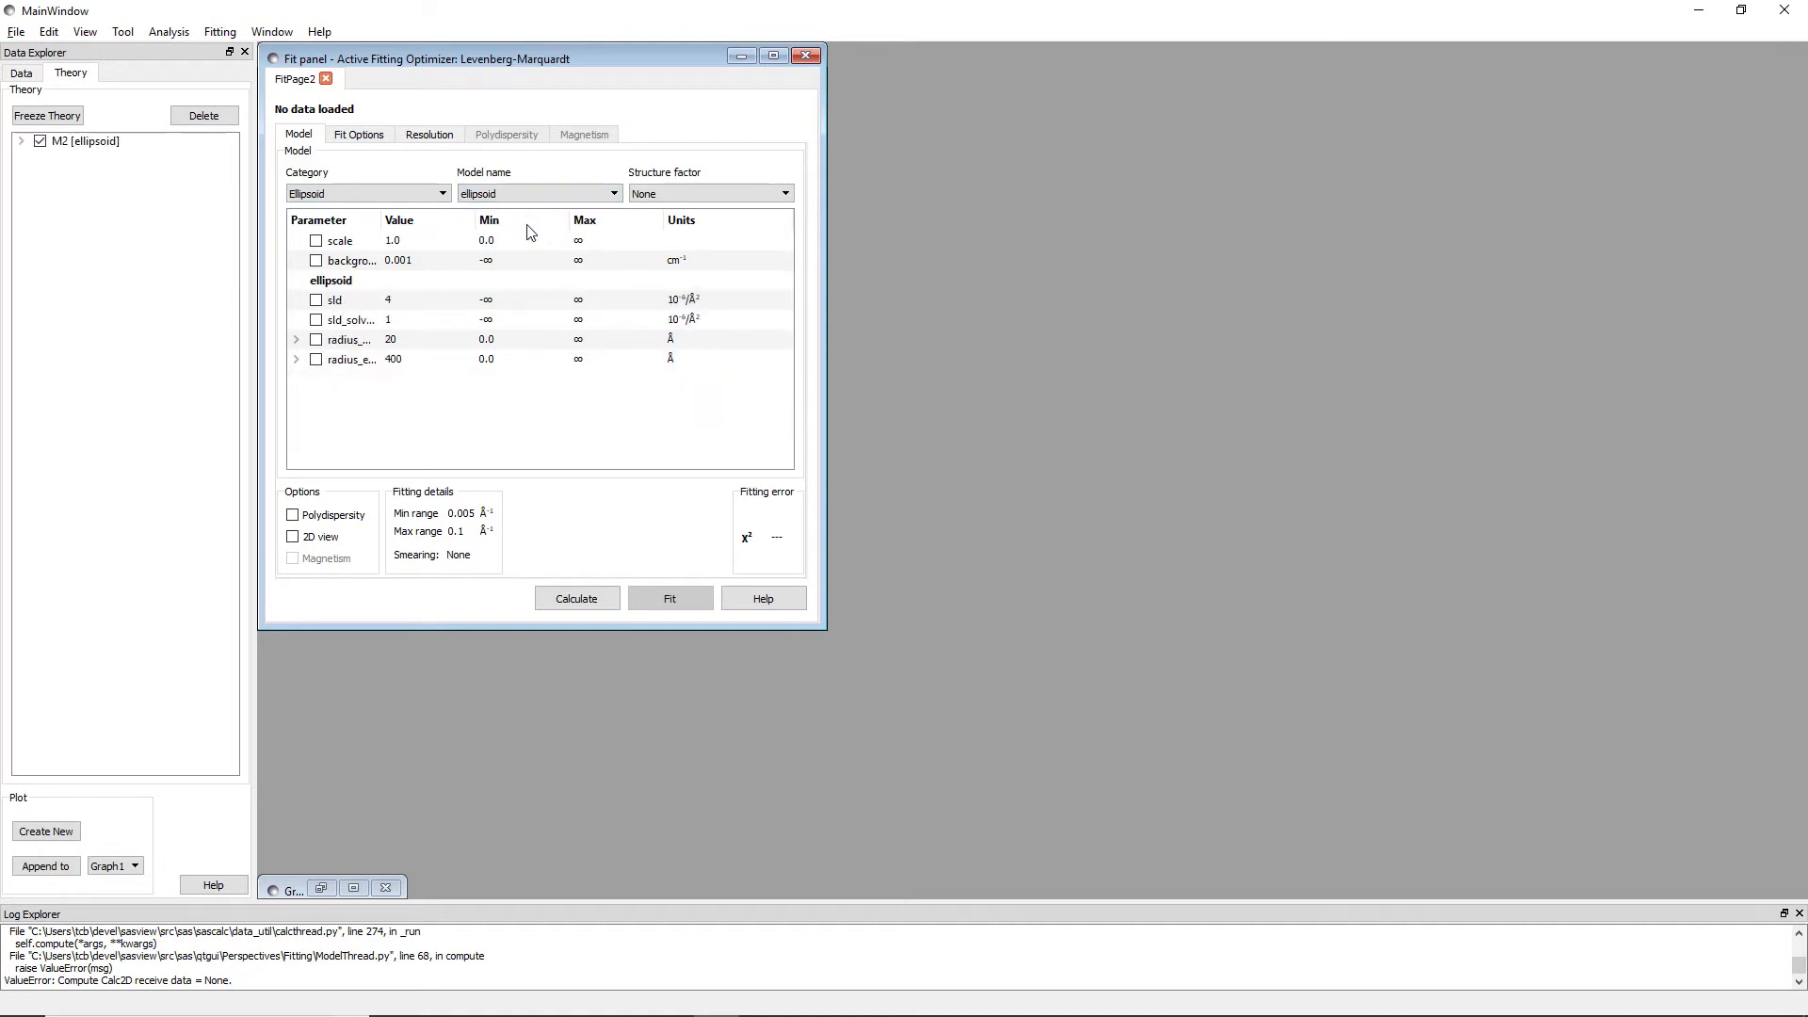
click(683, 194)
click(687, 222)
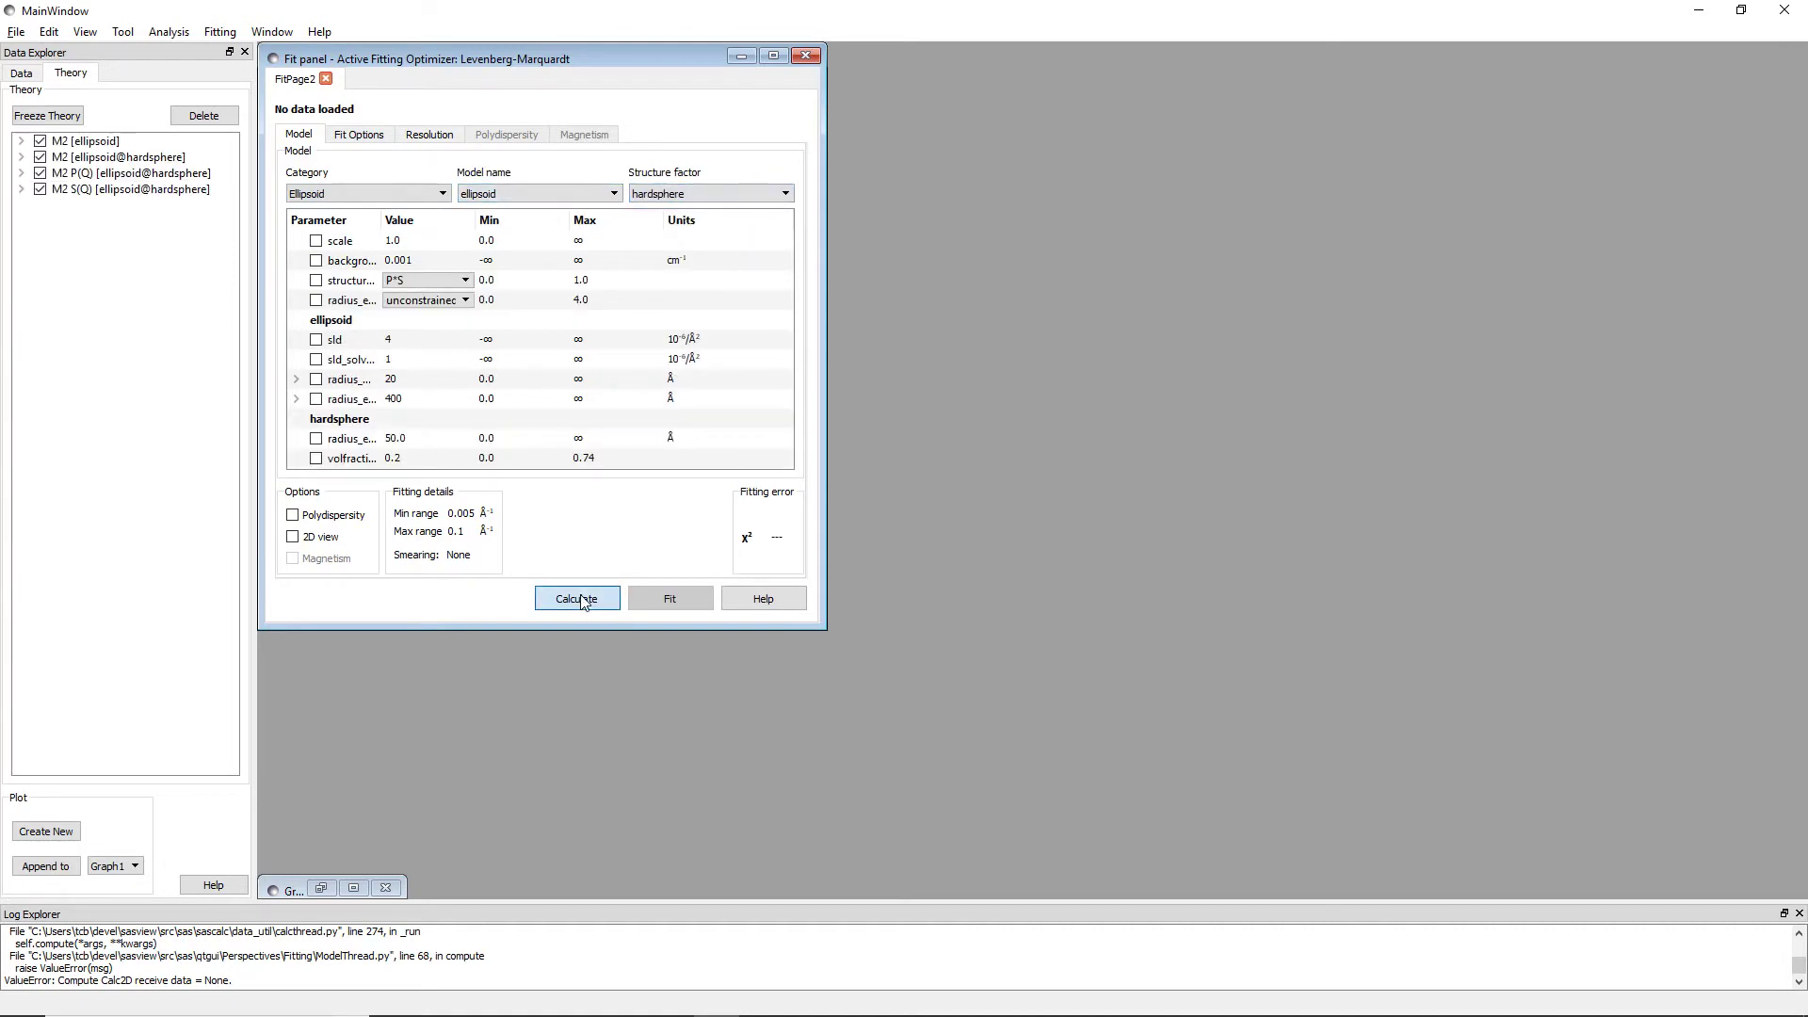
Calculate the ellipsoid@hardsphere theory curves and close the Graph6 and Graph7 windows
click(580, 599)
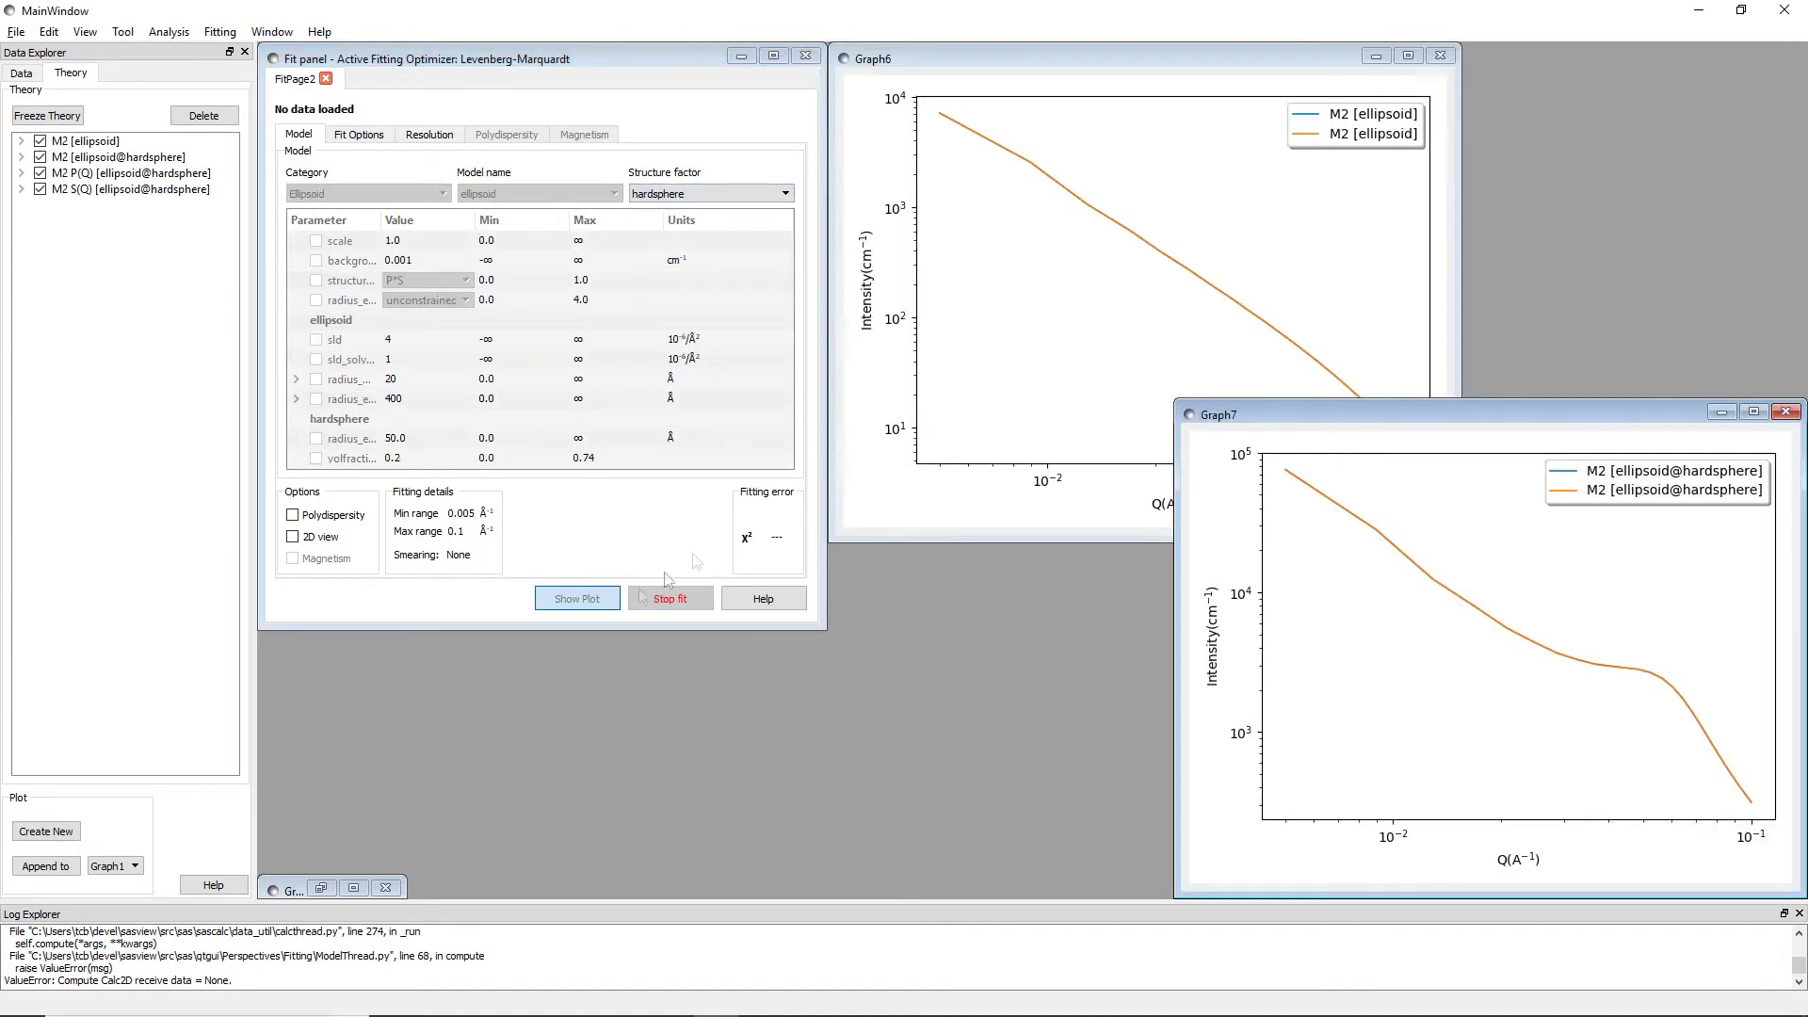
click(1439, 56)
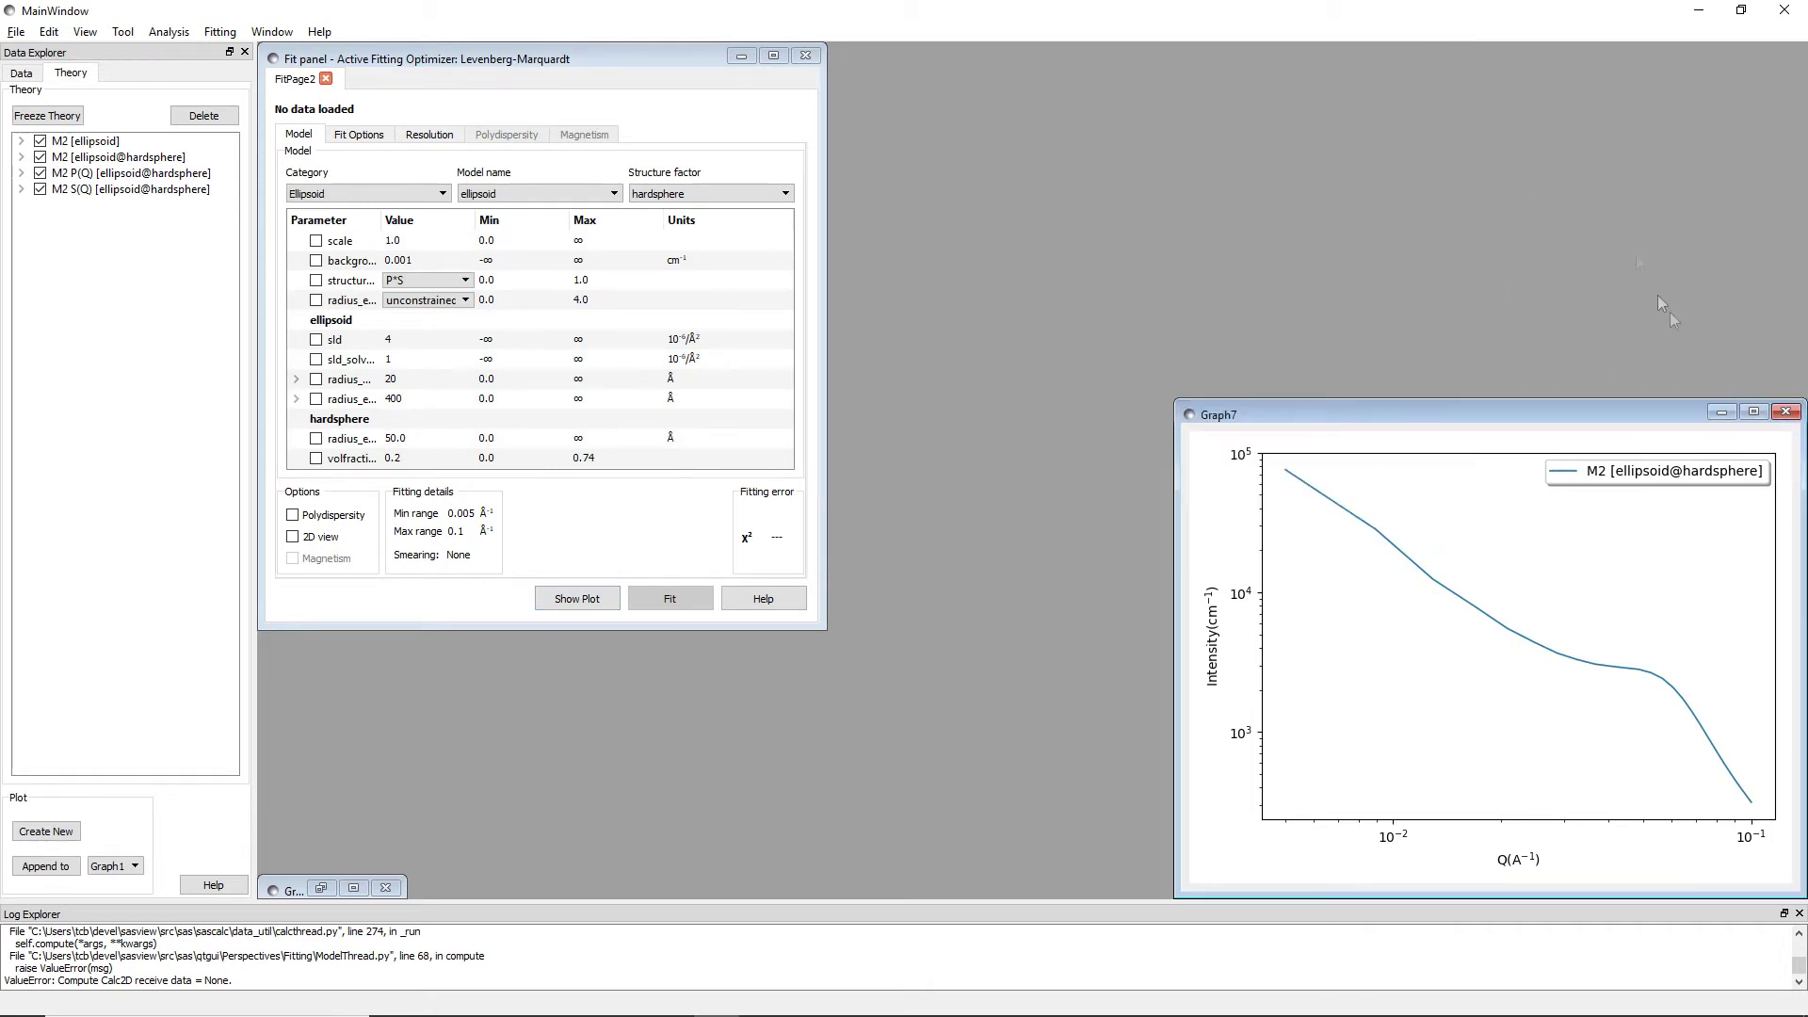
click(1784, 413)
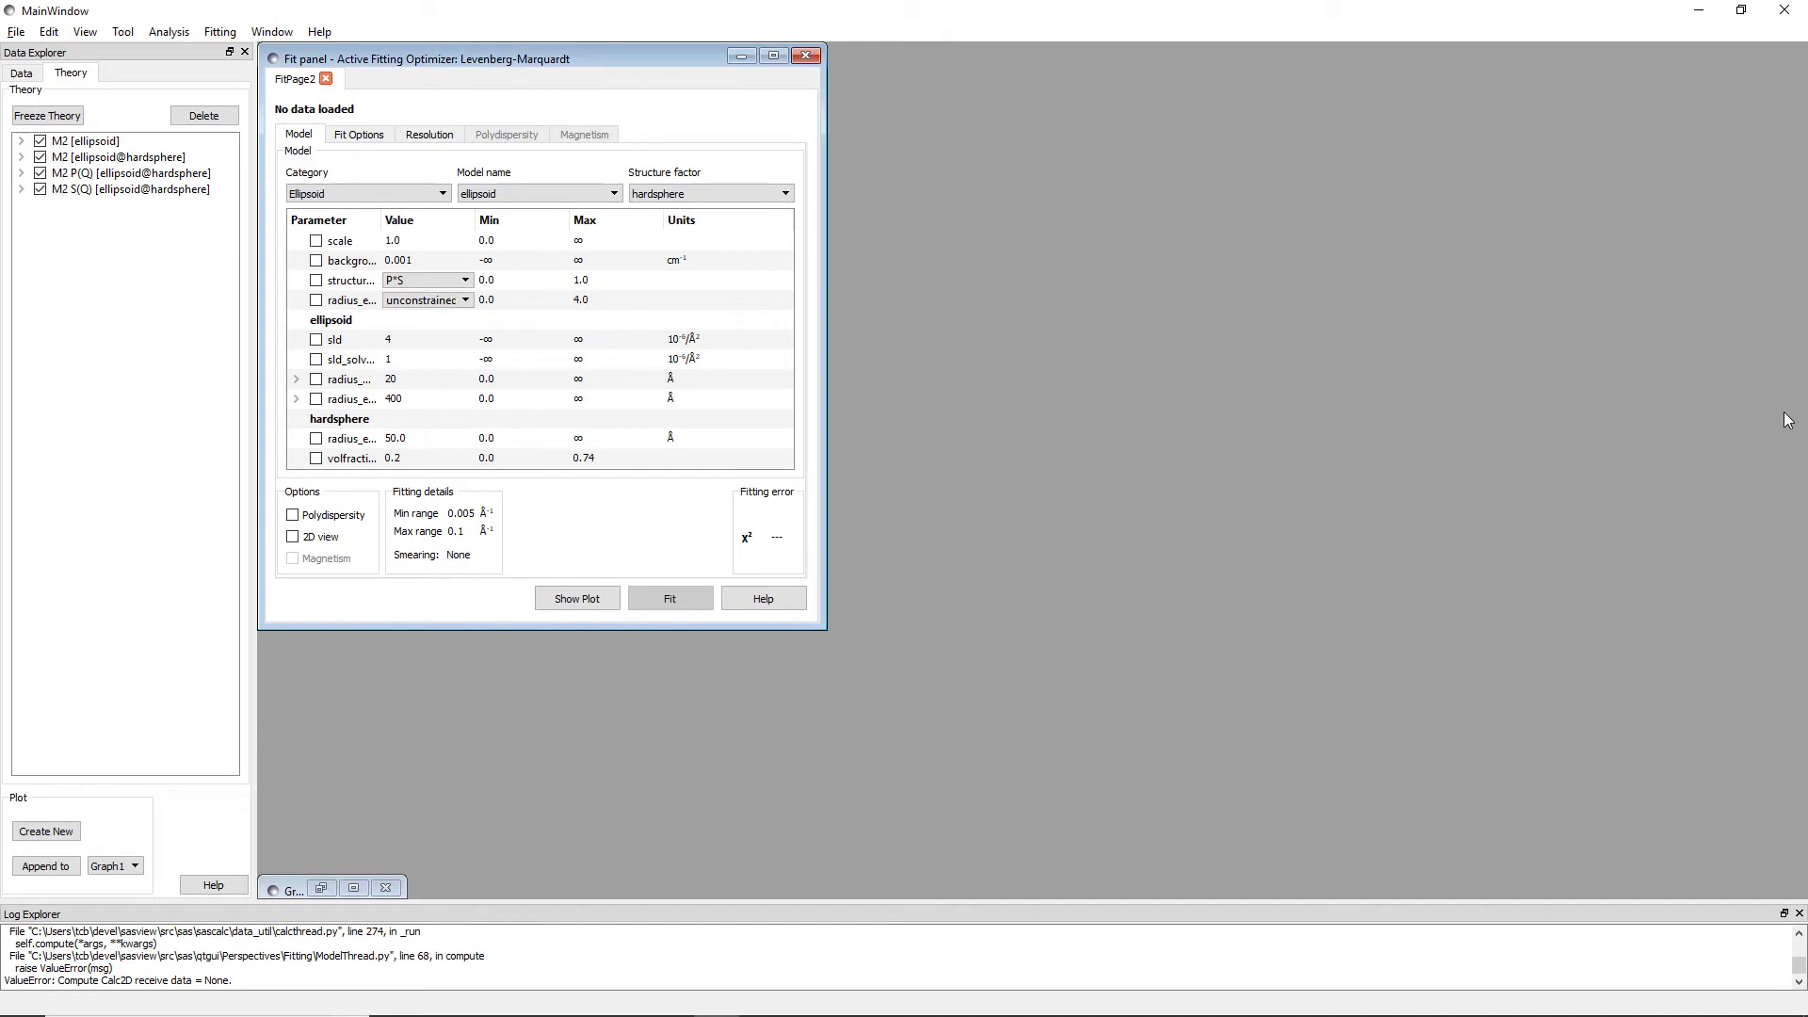
click(464, 279)
Use P*(1+beta*(S-1)) mode and untick all M2 theory items except S(Q) and S_eff(Q)
click(464, 309)
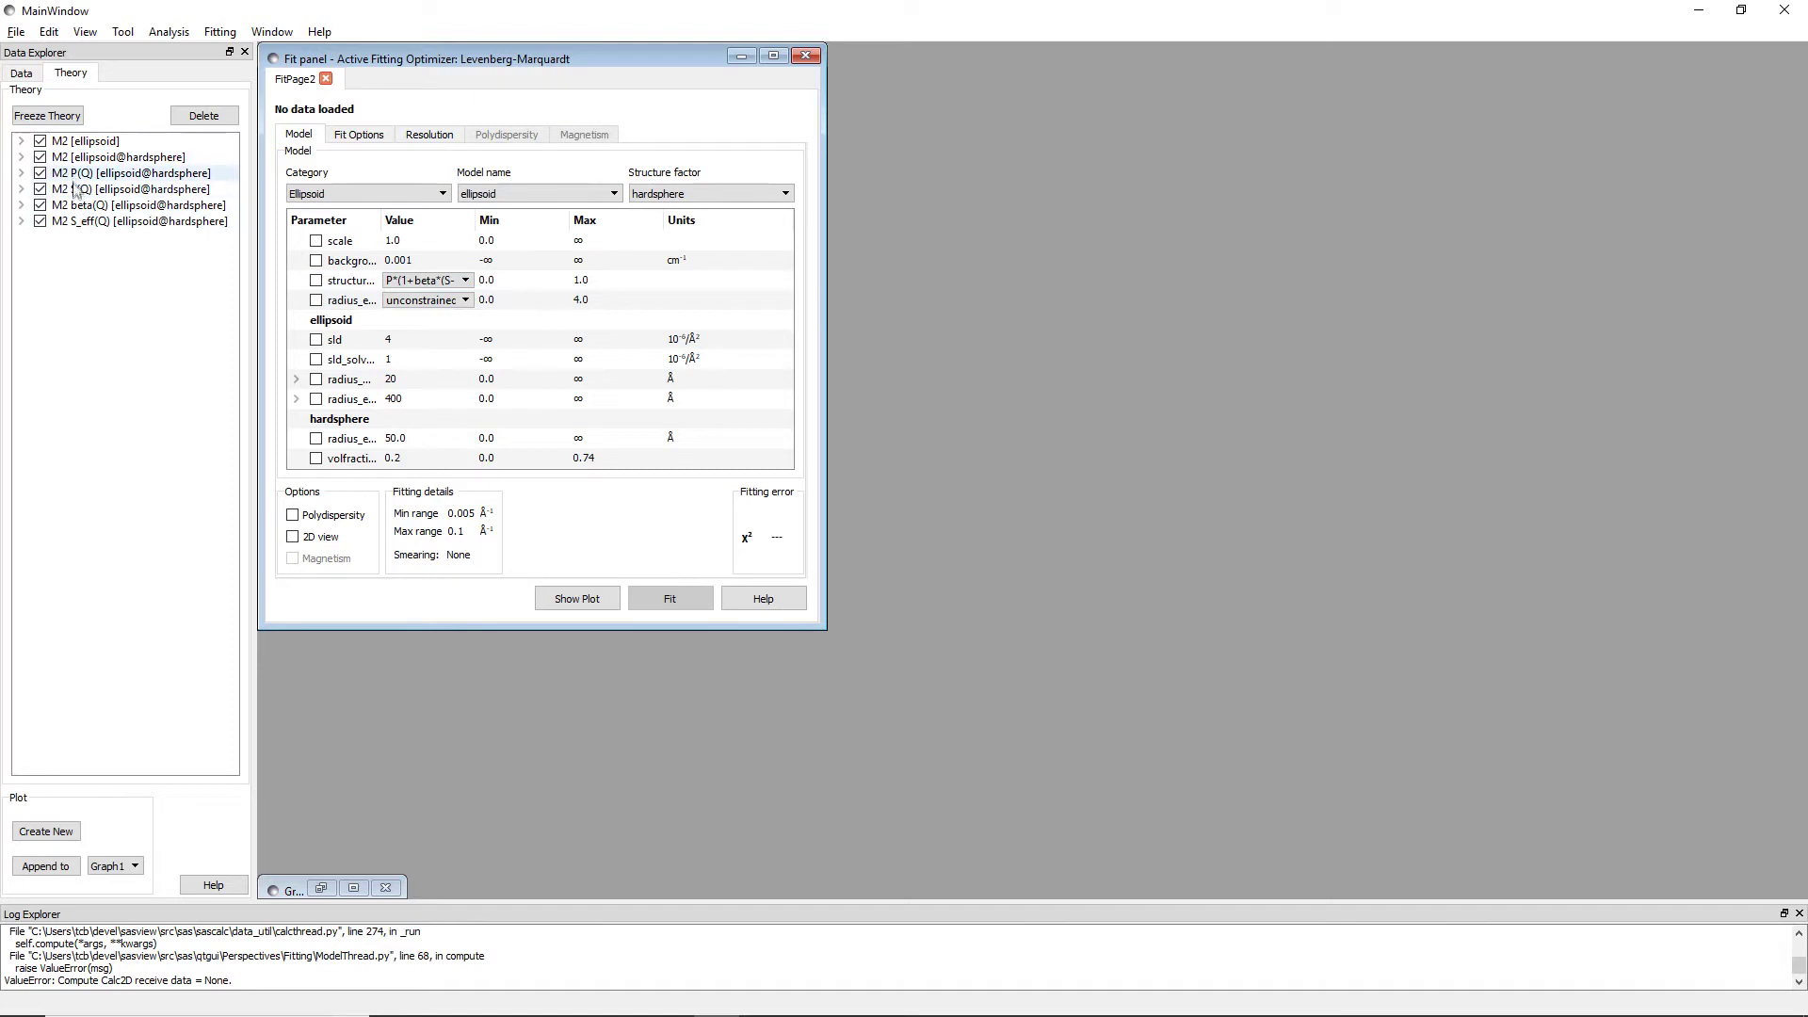
click(40, 157)
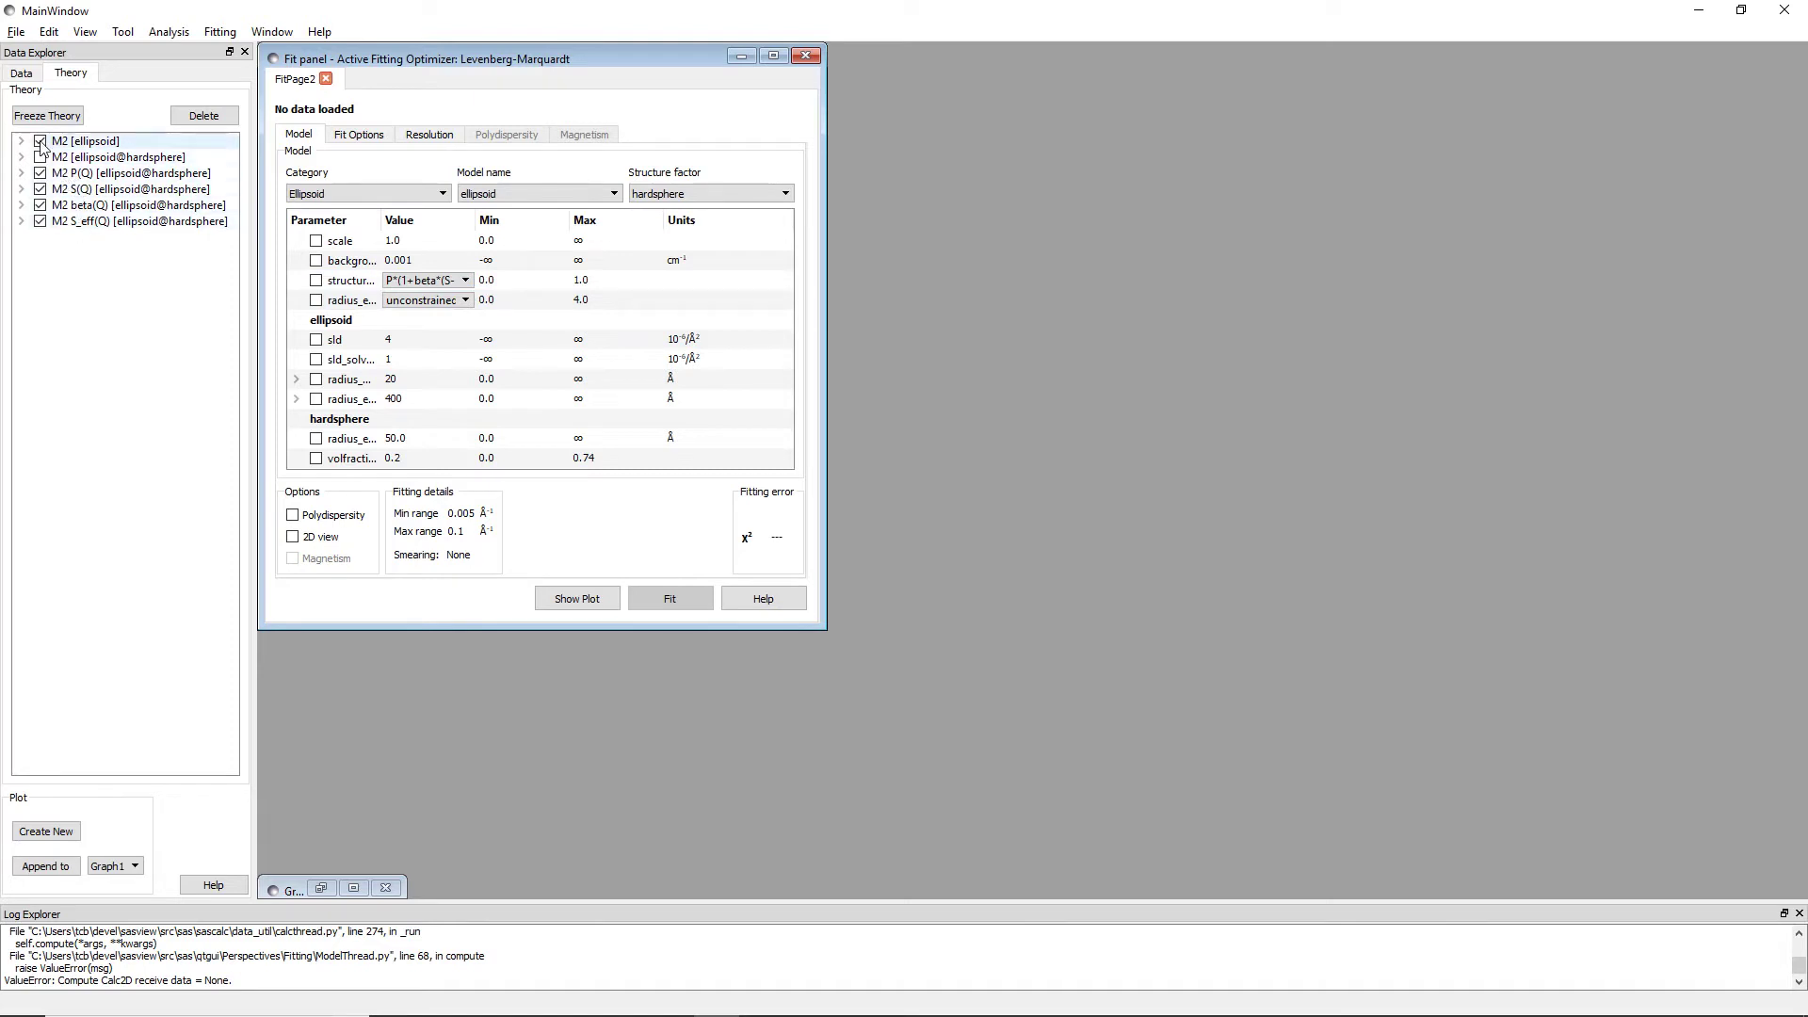
click(40, 141)
click(41, 174)
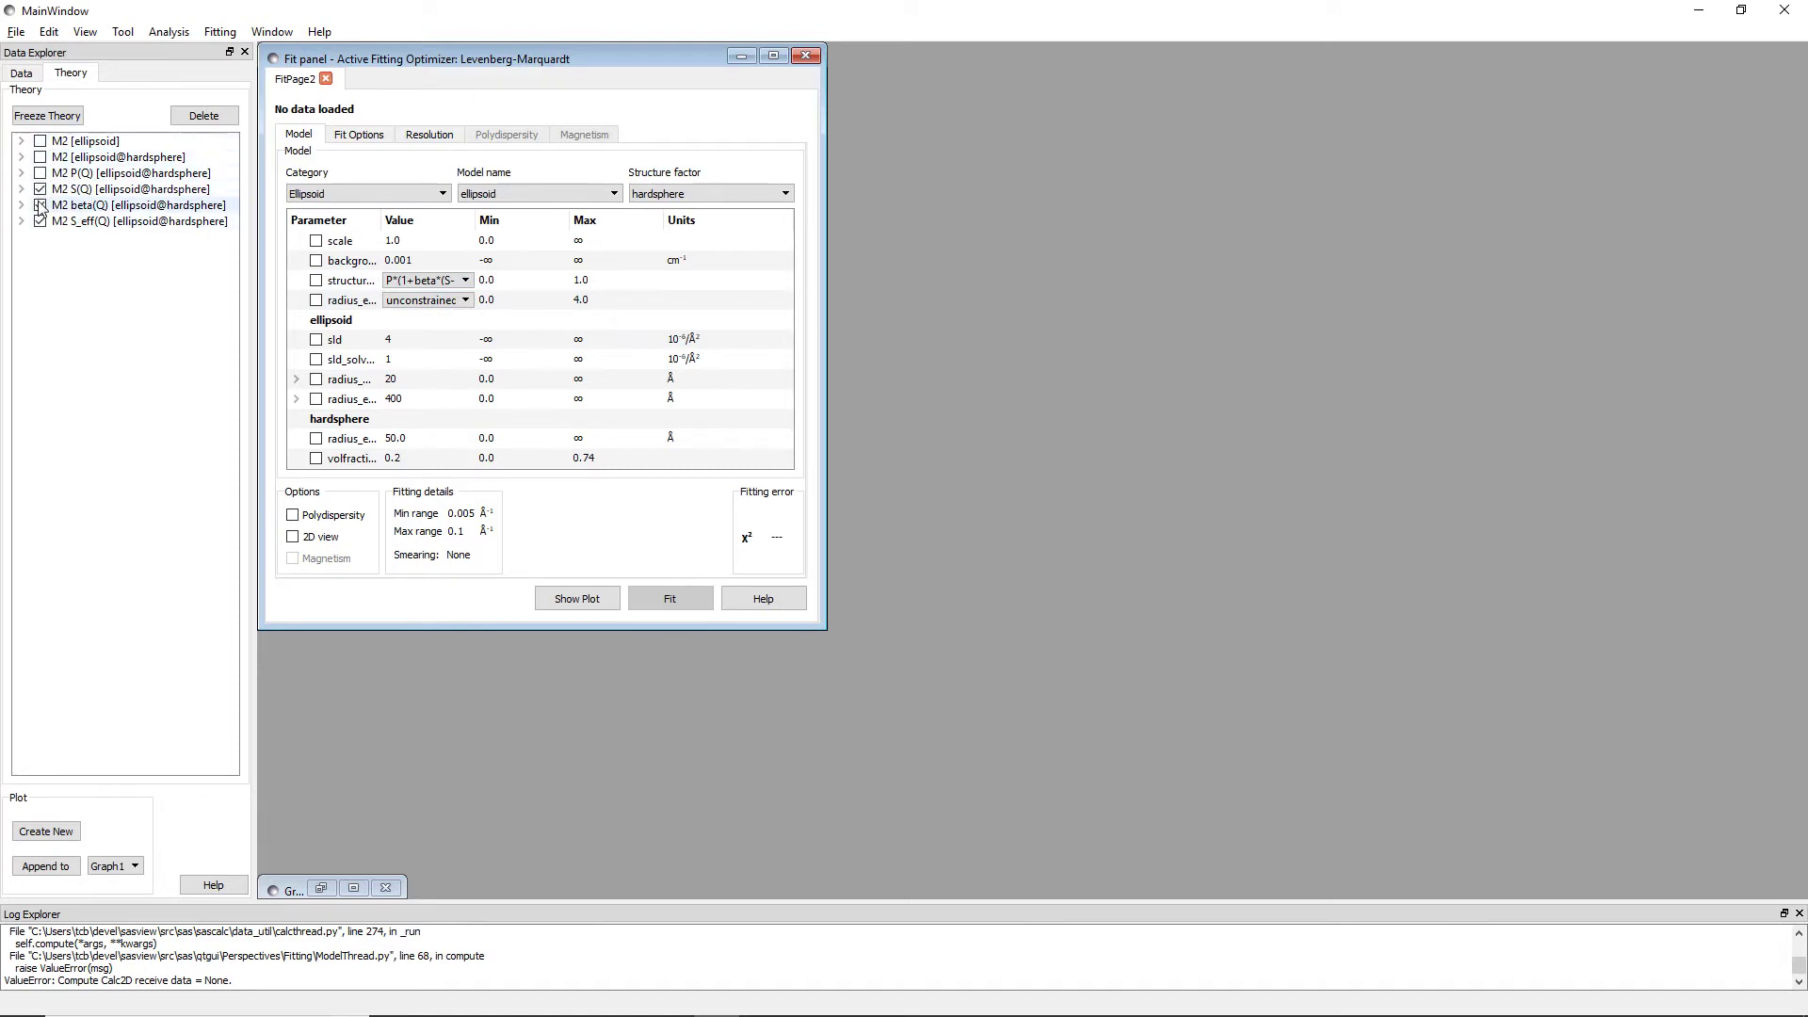
click(40, 205)
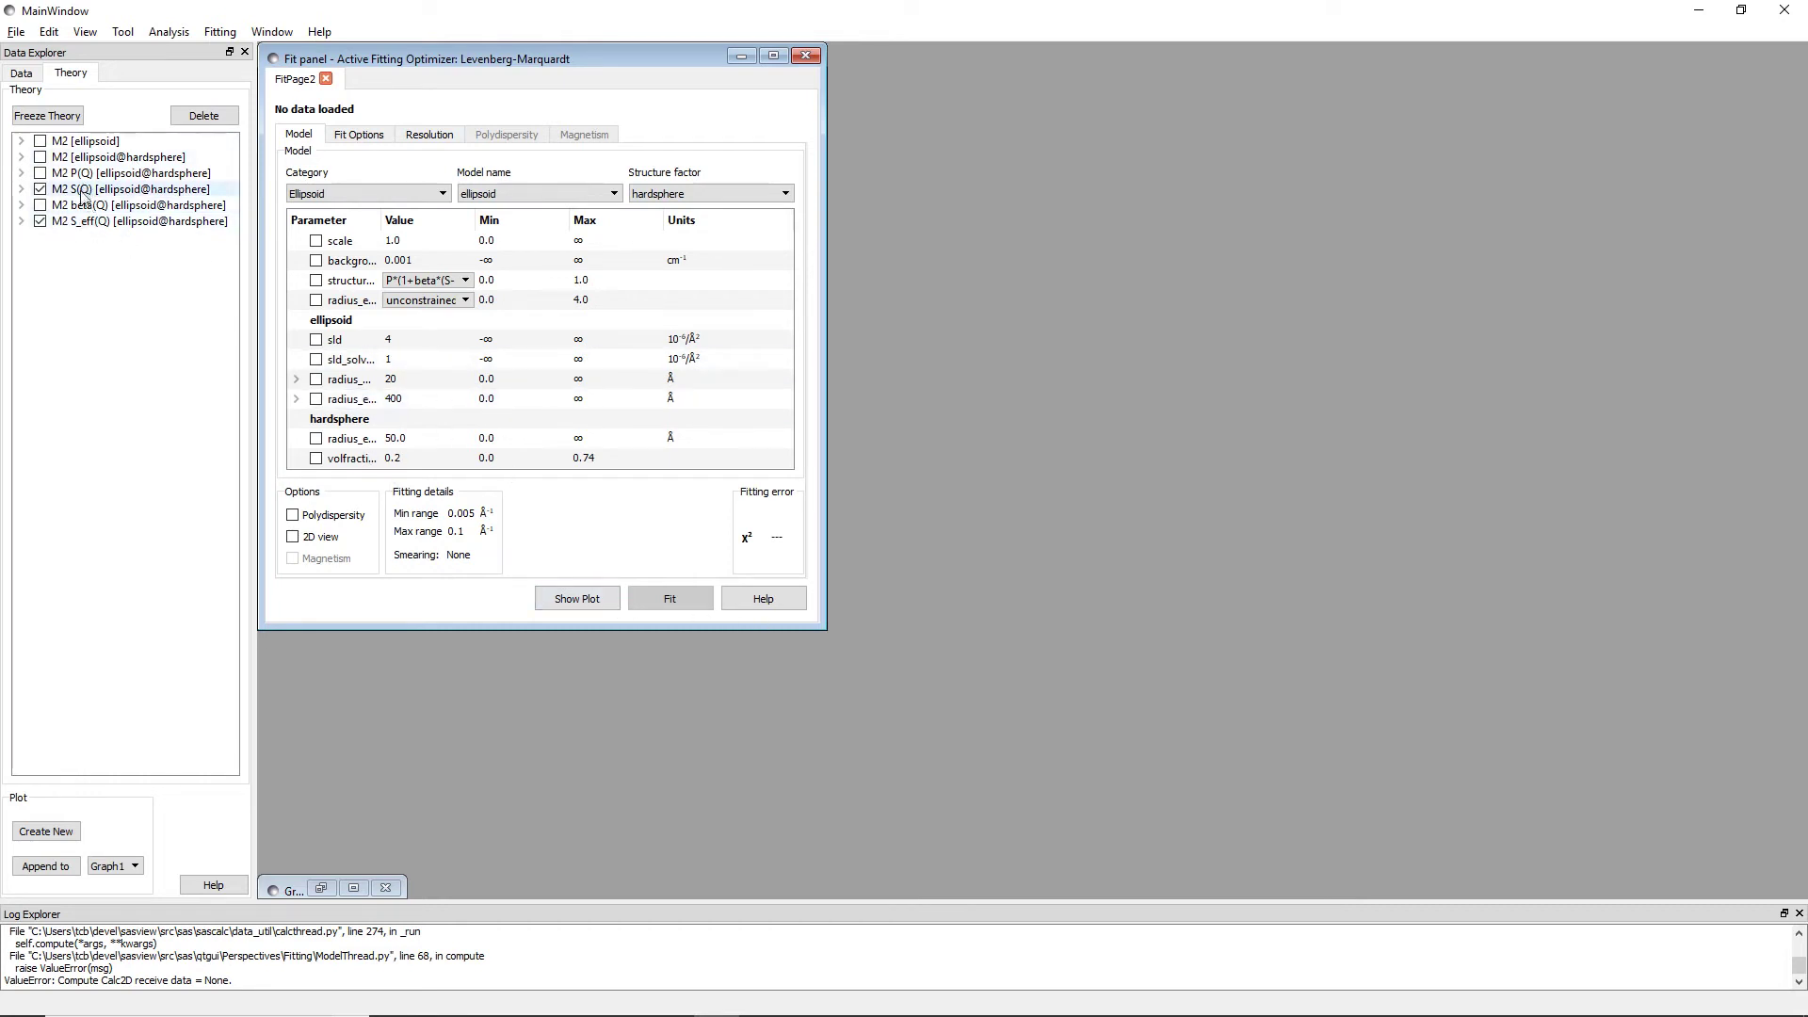
Plot S(Q) and S_eff(Q) in new Graph8, then enlarge and slightly reposition it
click(53, 819)
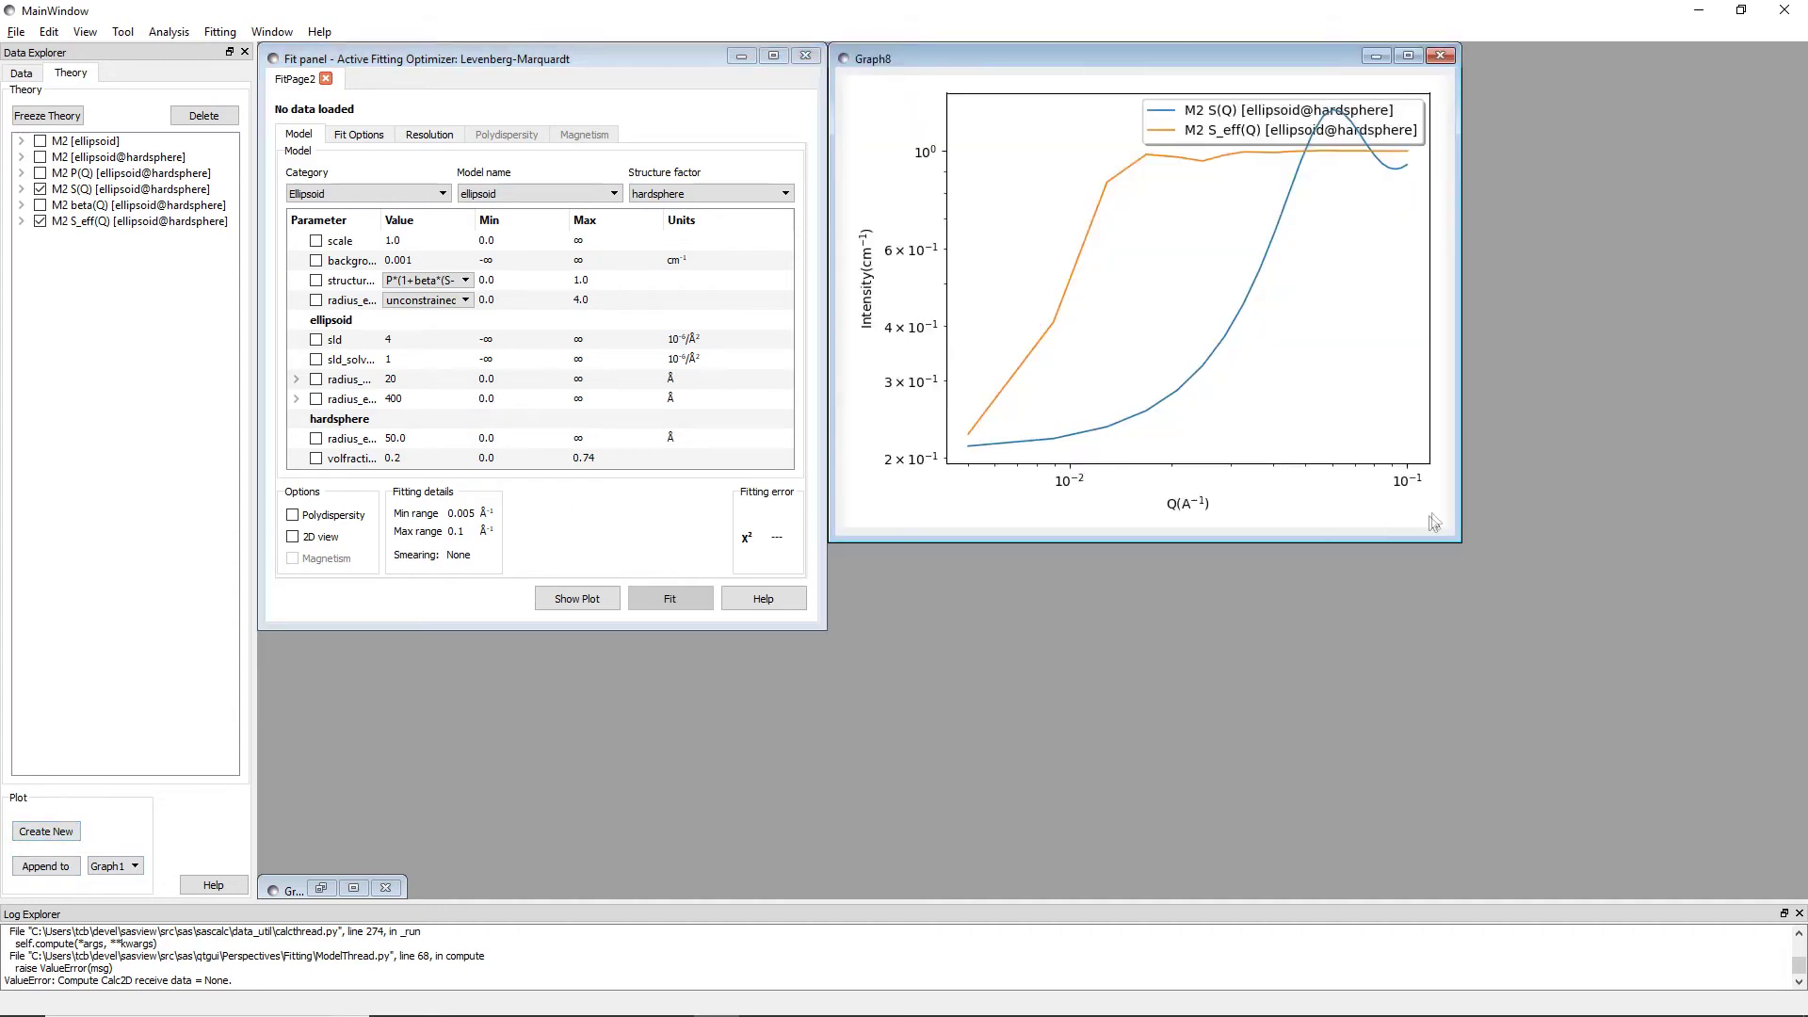
drag(1458, 541, 1733, 827)
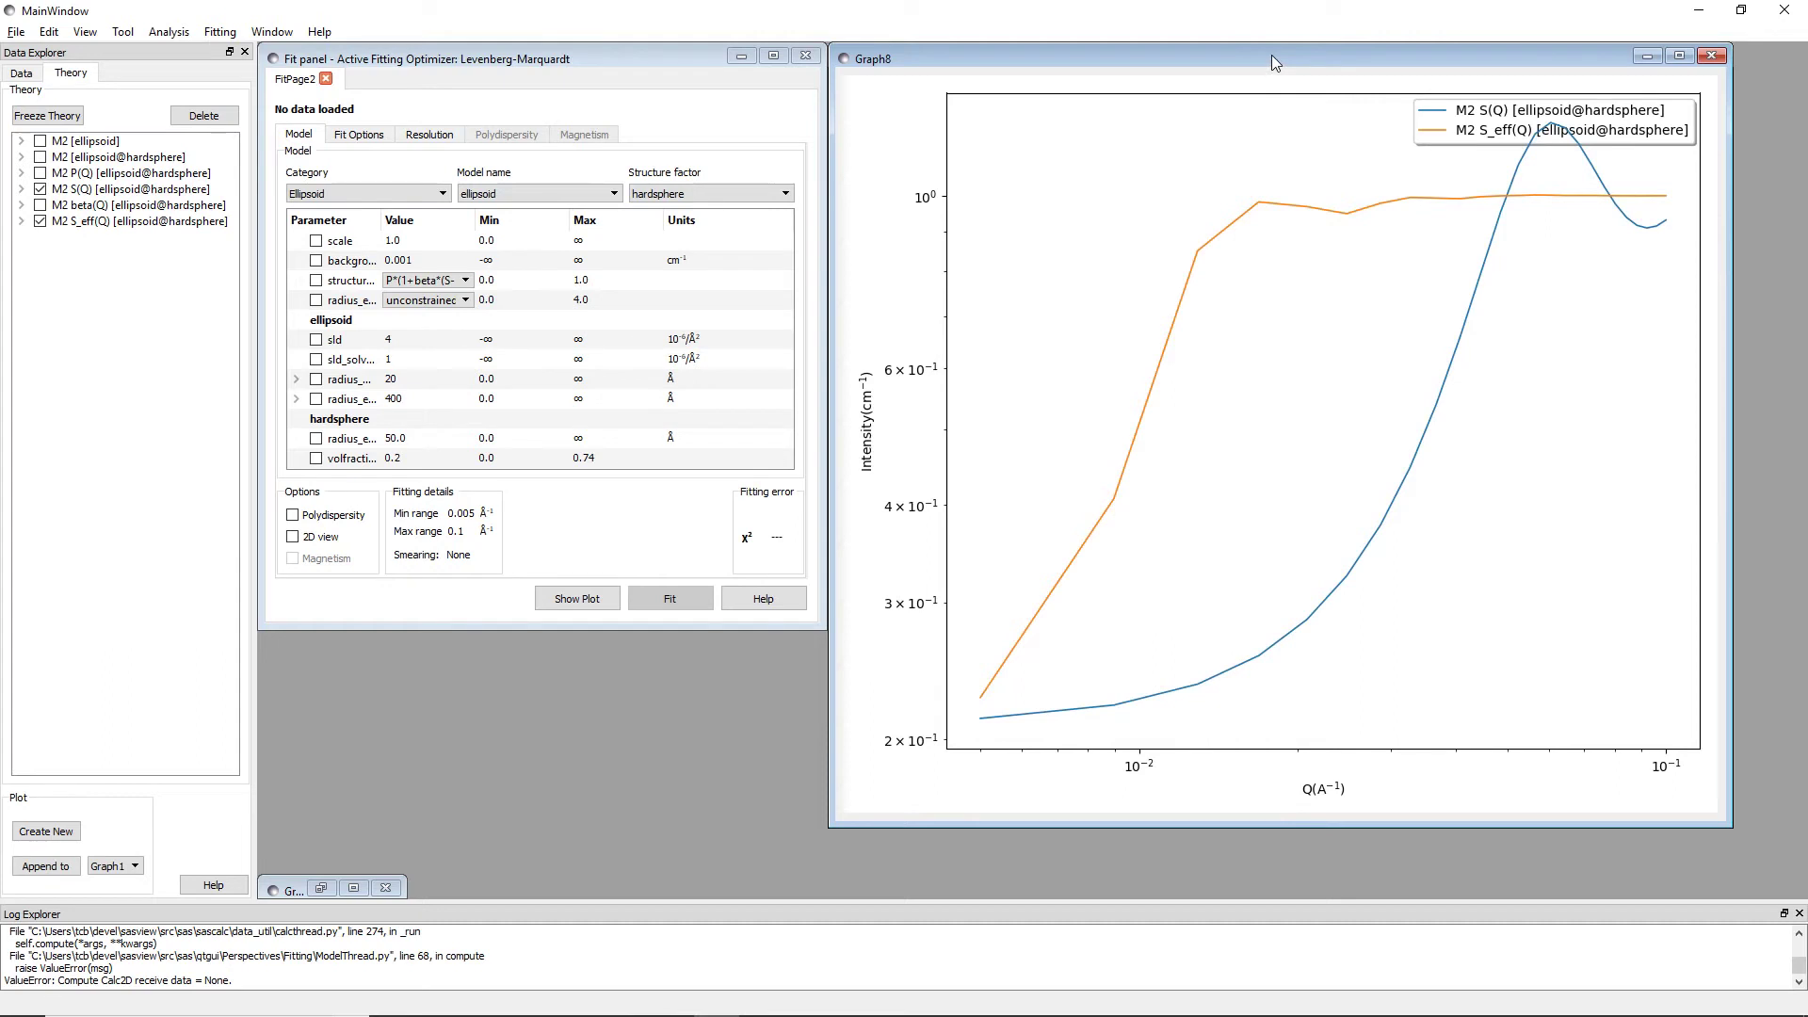
drag(1271, 54, 1307, 73)
Set Npts to 100 under Fit Options to smooth the theory curves, then return to the Model tab
click(421, 136)
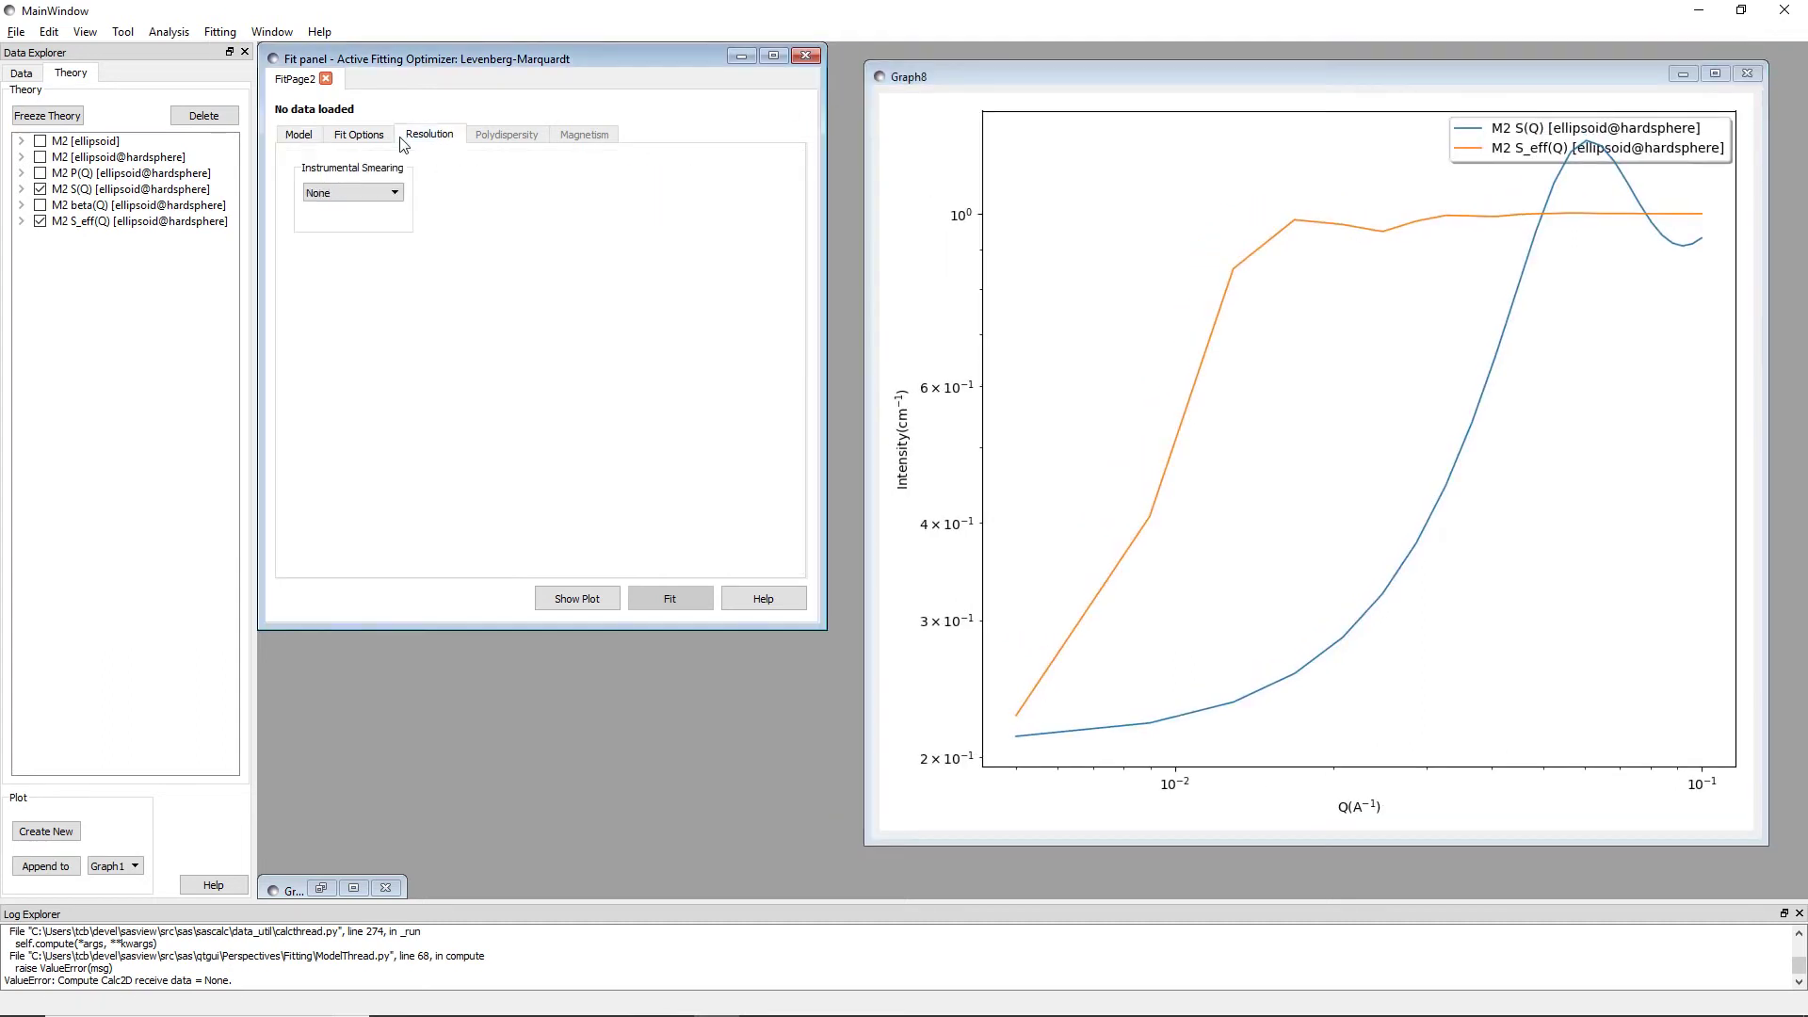
click(362, 135)
double_click(390, 278)
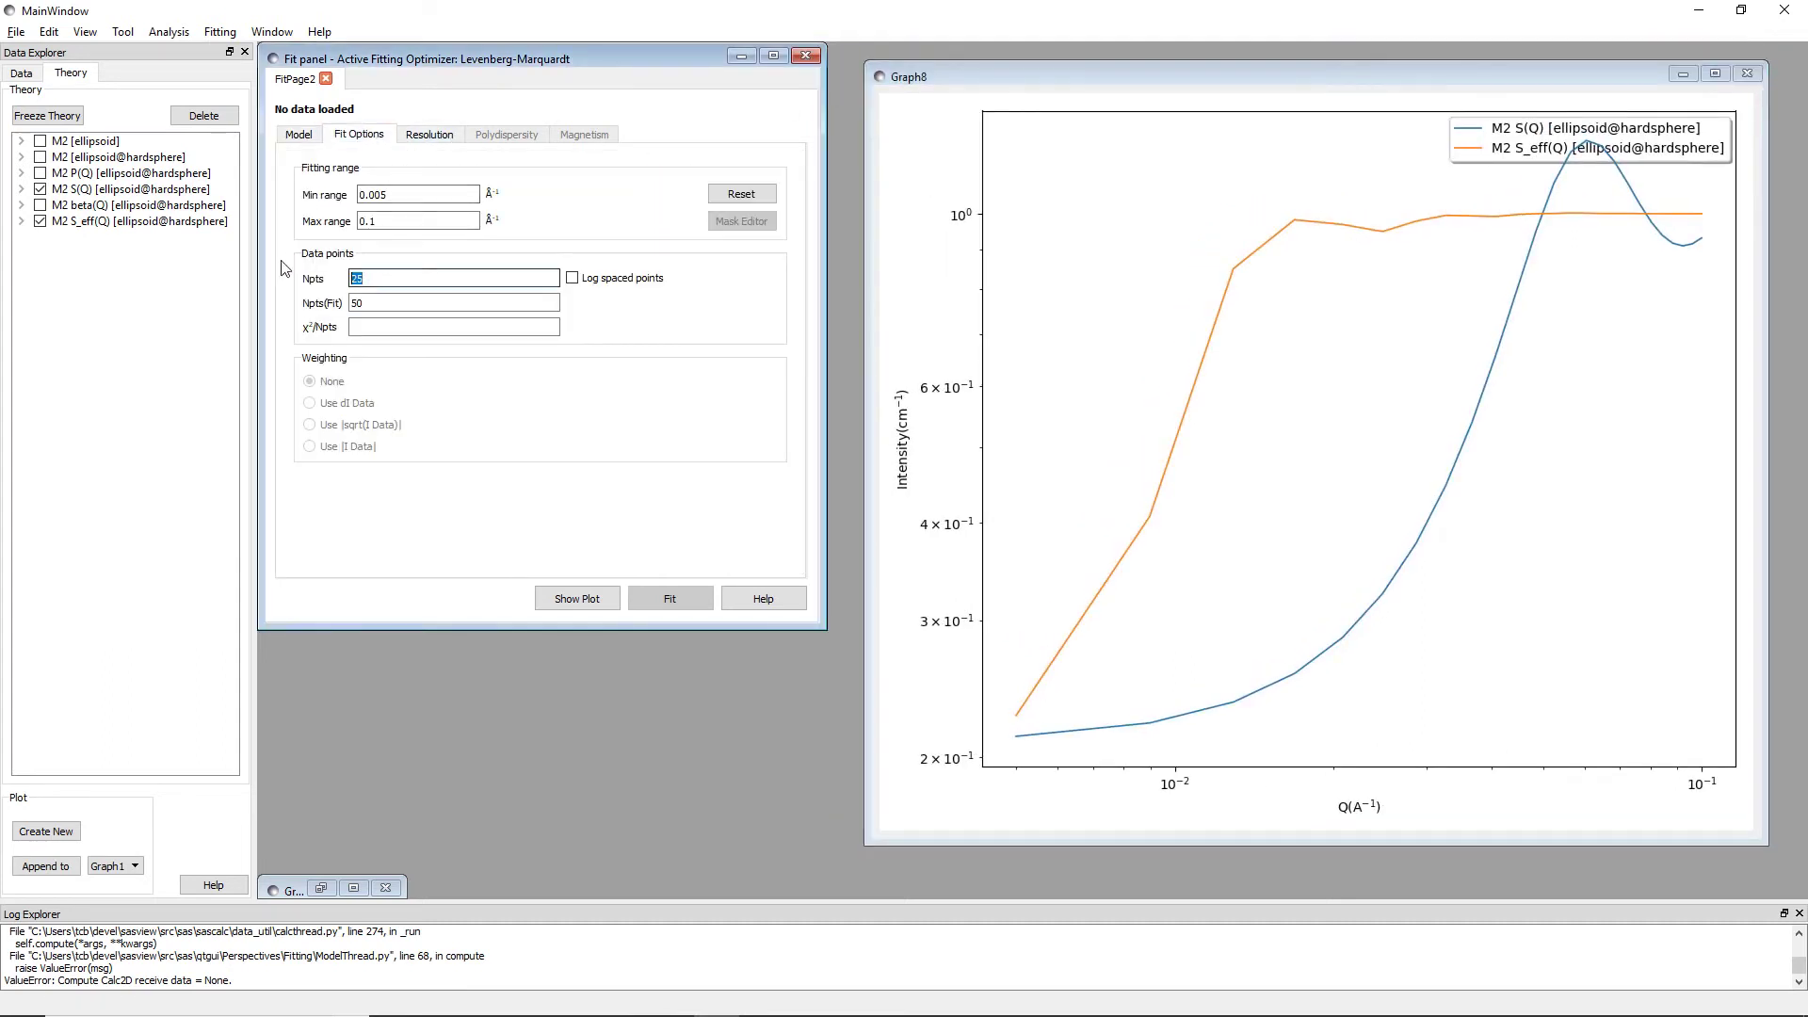
text(100)
key(Return)
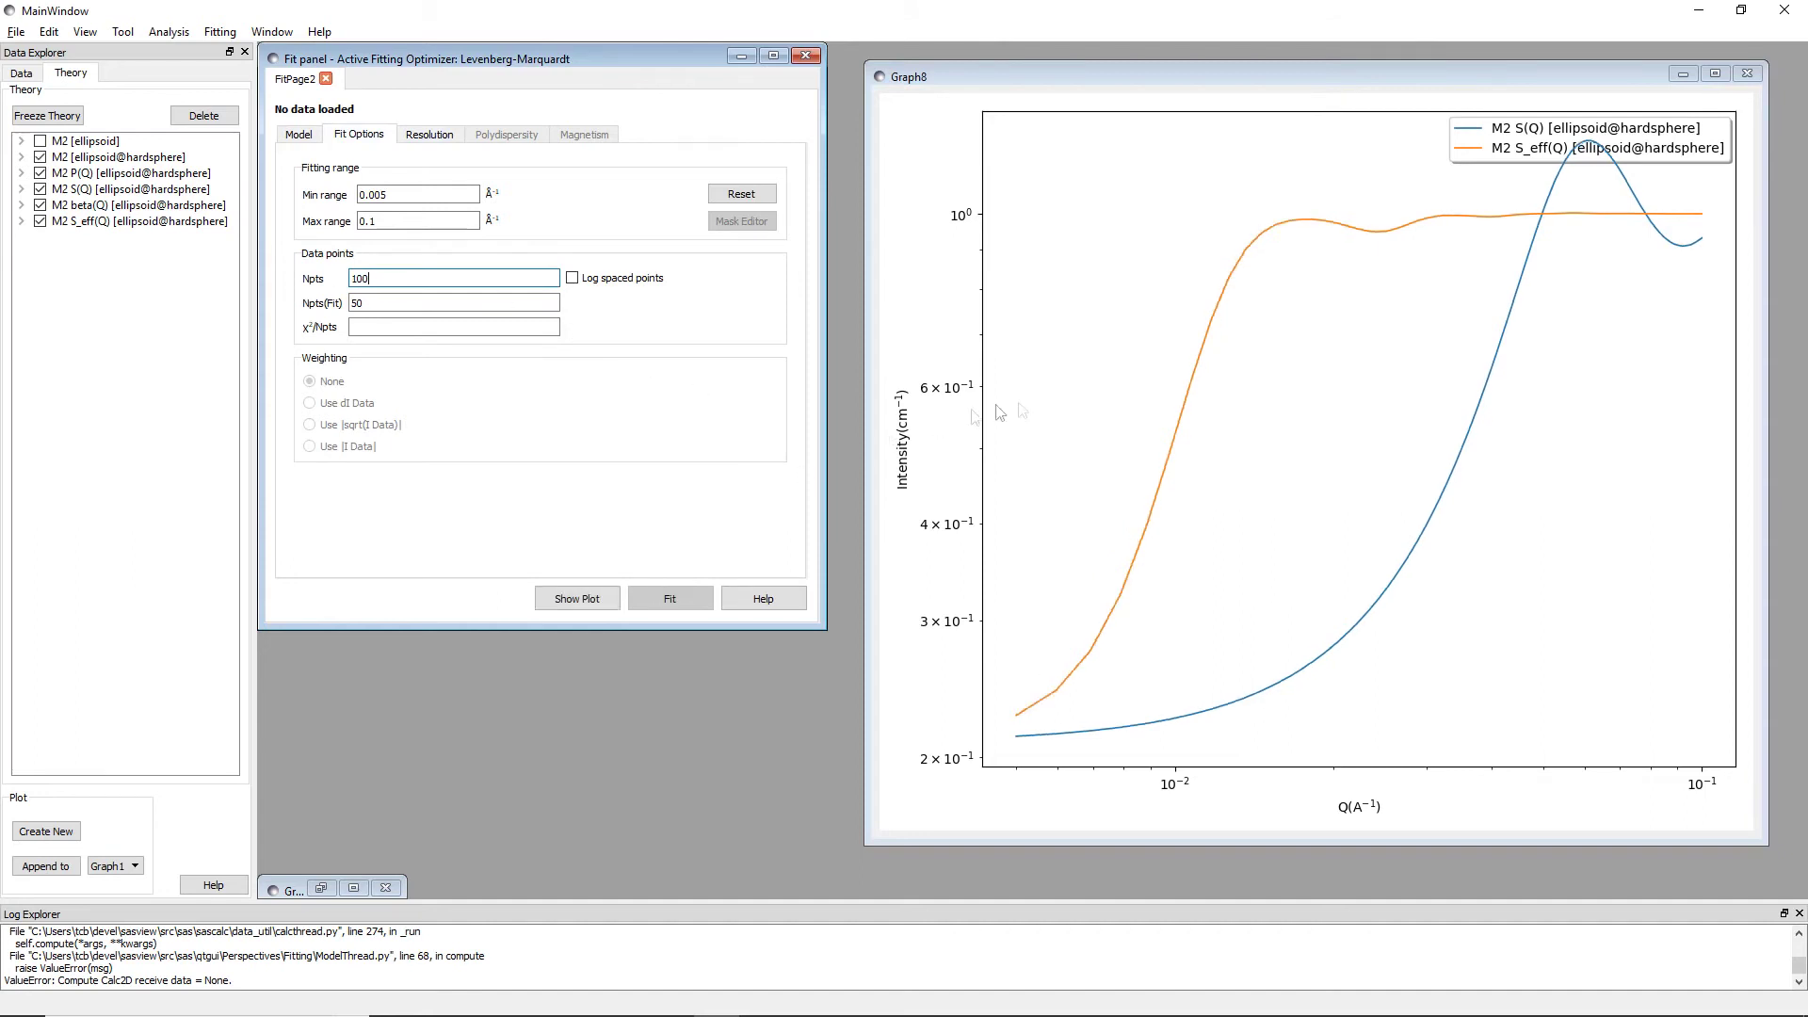
click(298, 136)
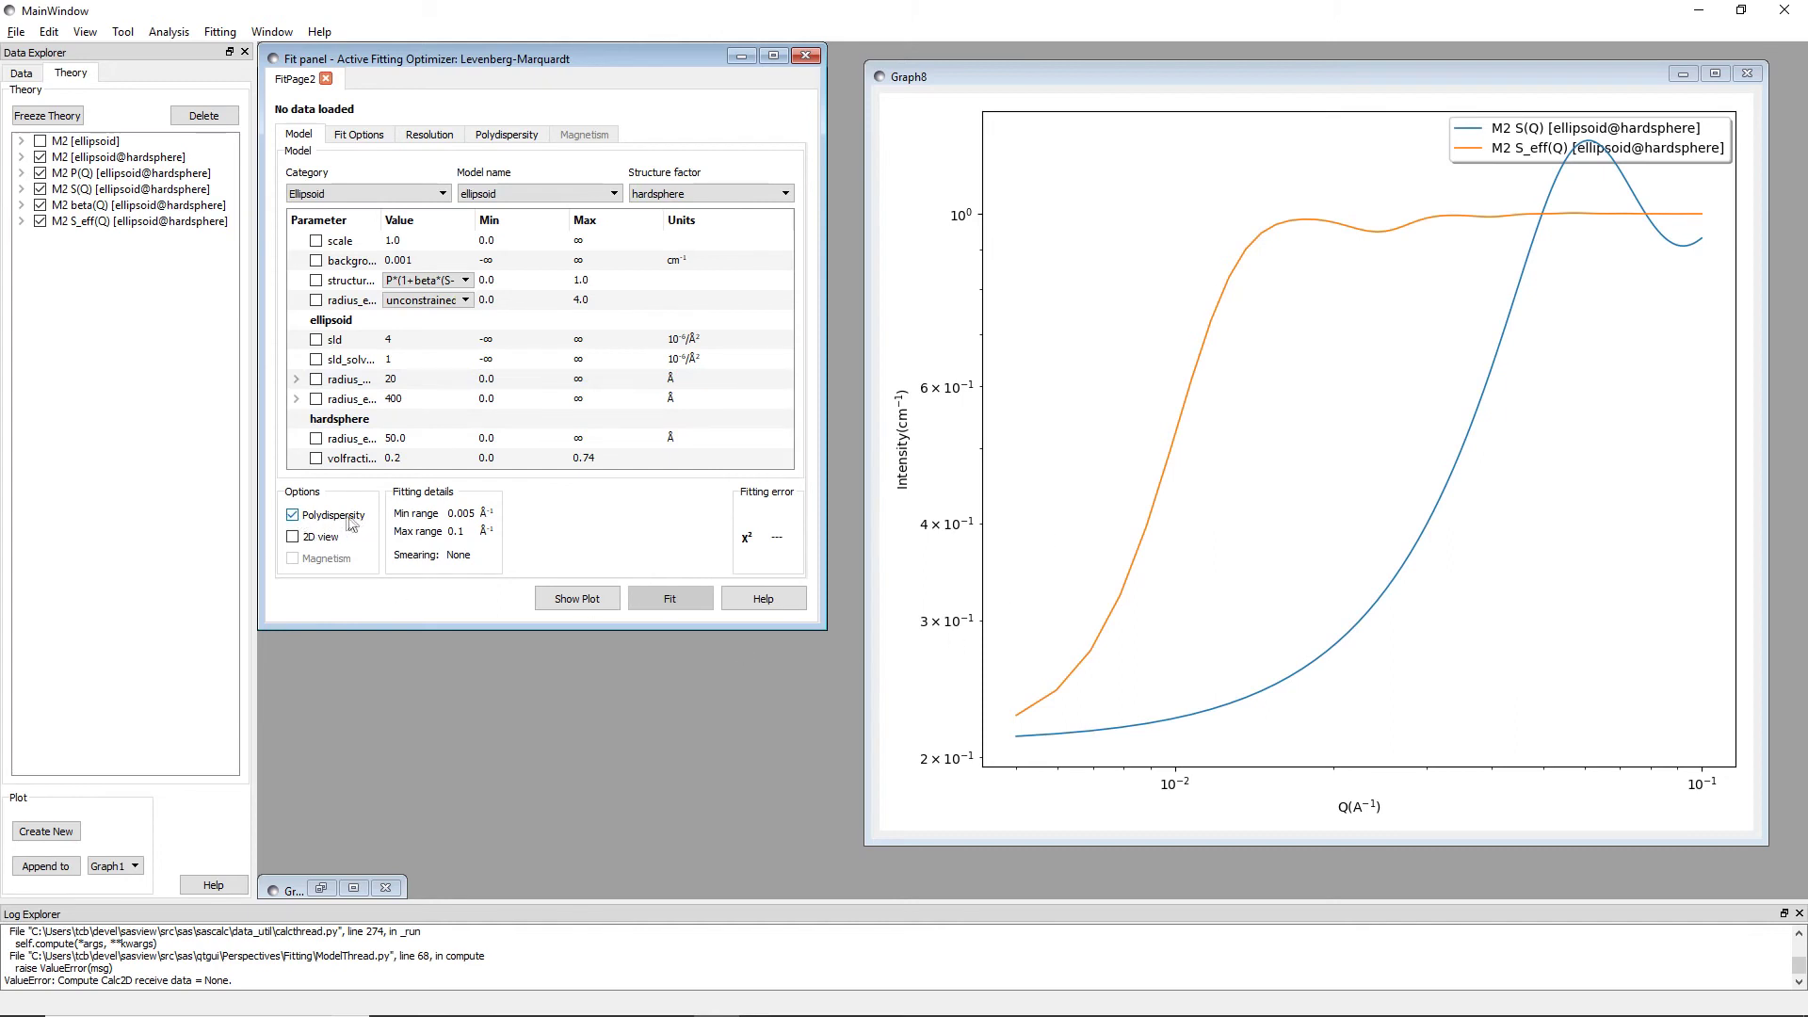
Set radius_polar PD ratio to 0.4 with a schulz distribution, then recalculate the theory
click(496, 137)
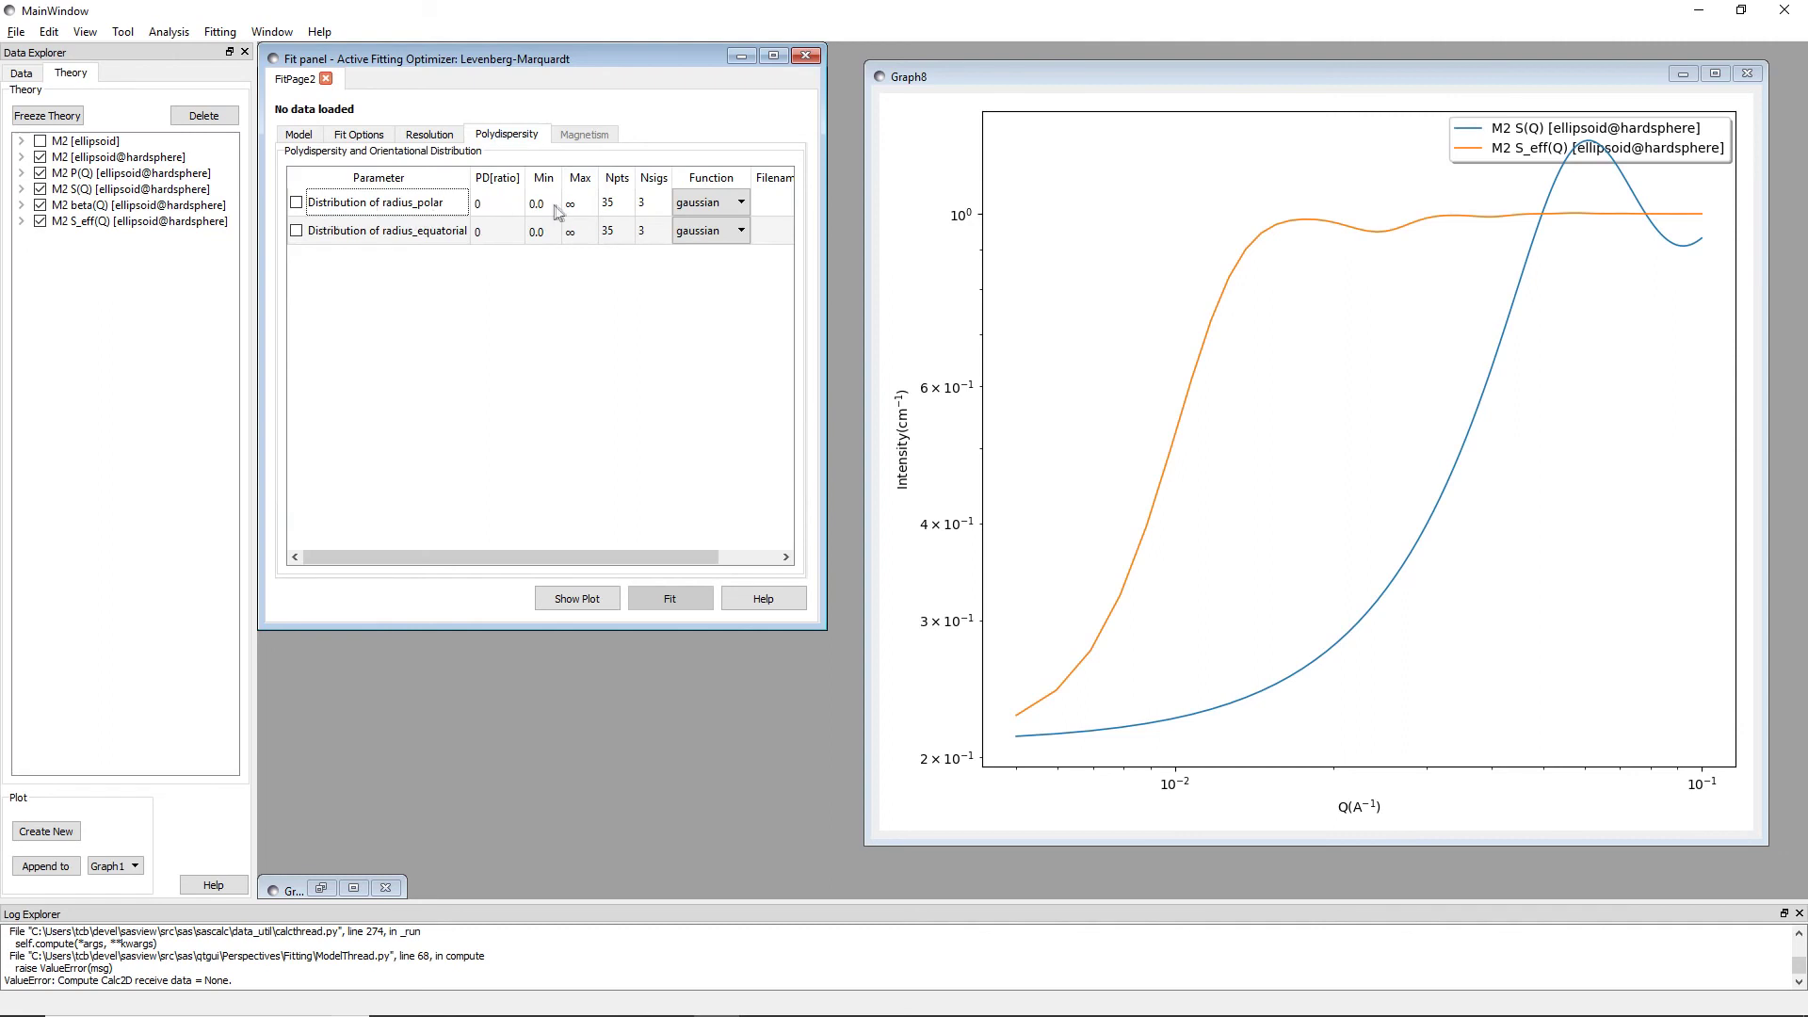
double_click(512, 205)
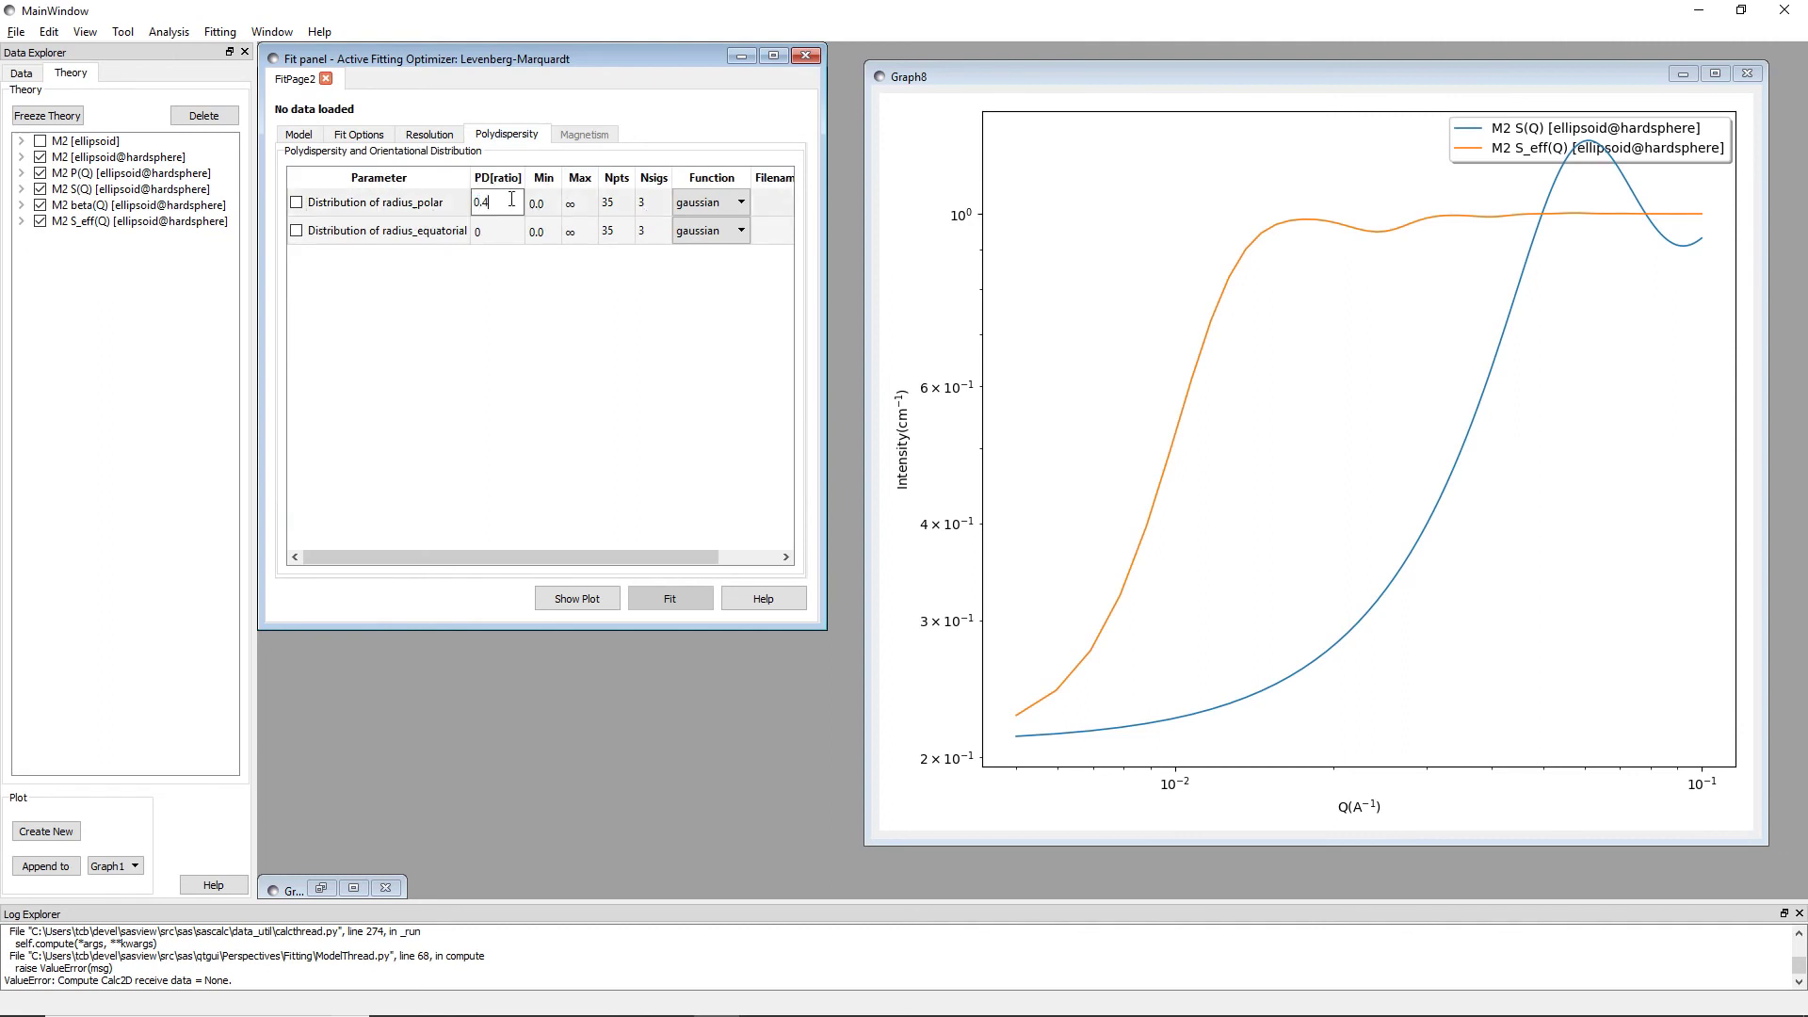
text(0.4)
key(Return)
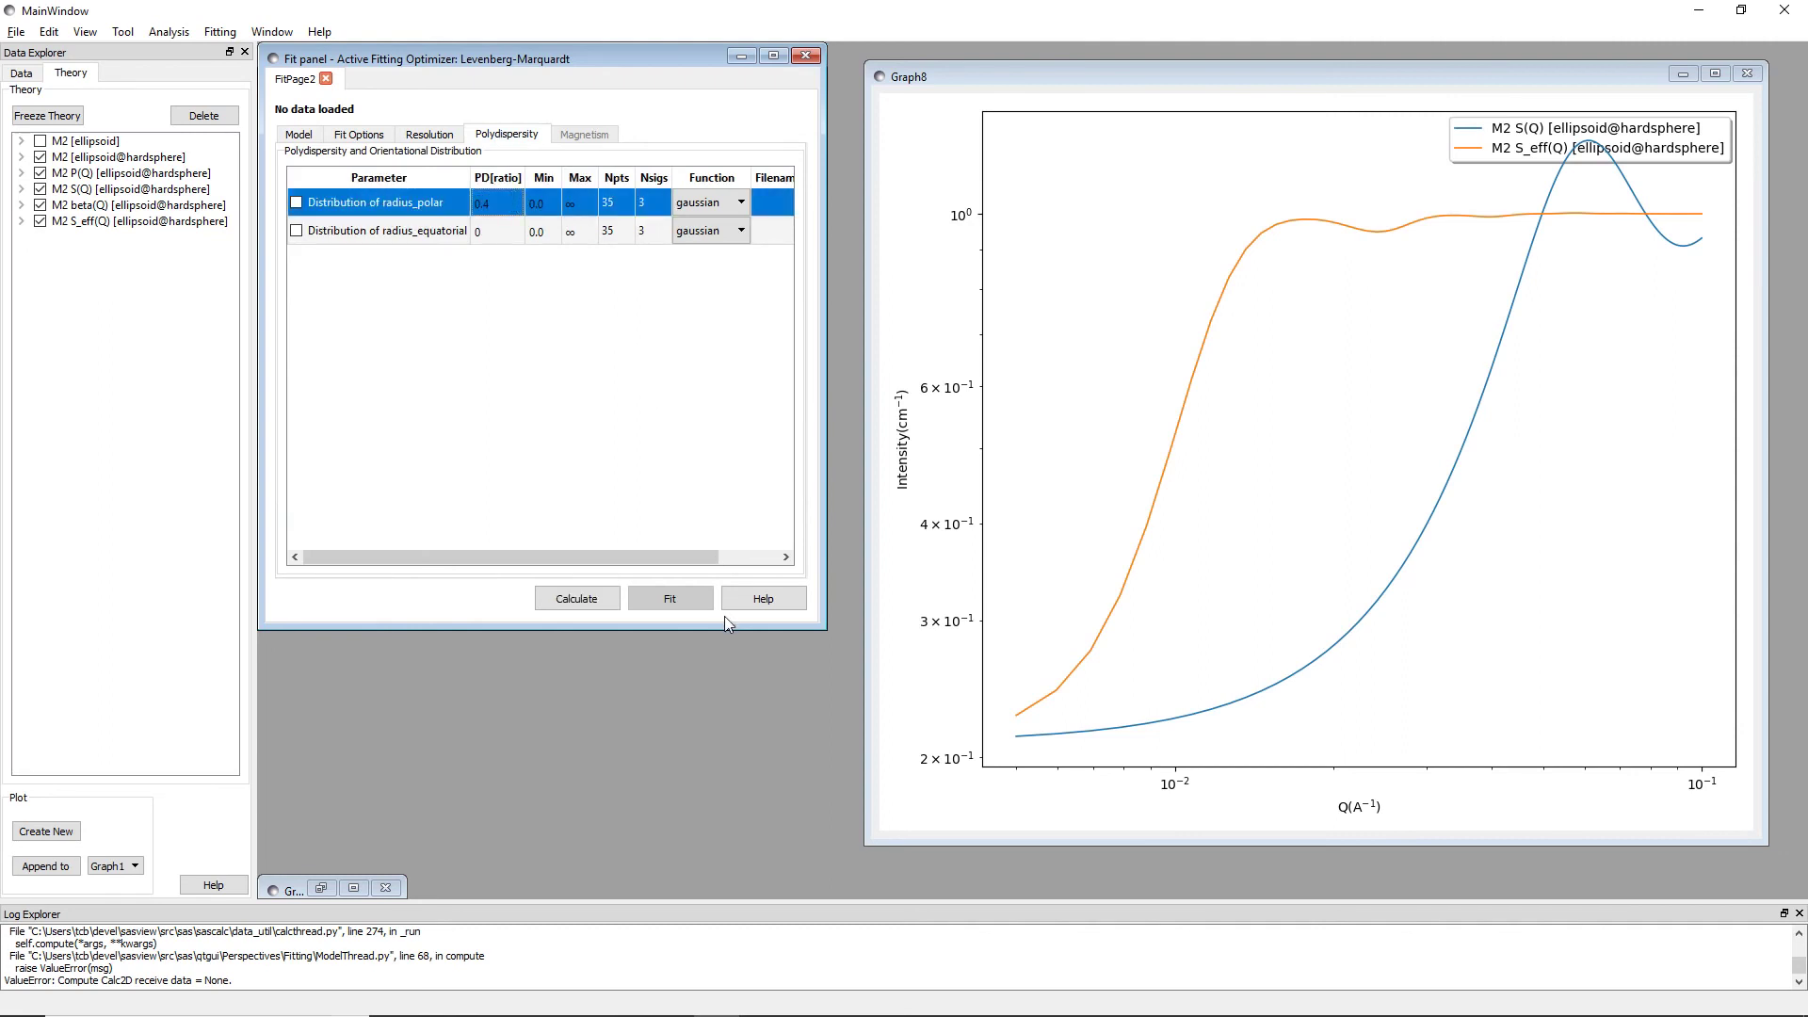
click(713, 203)
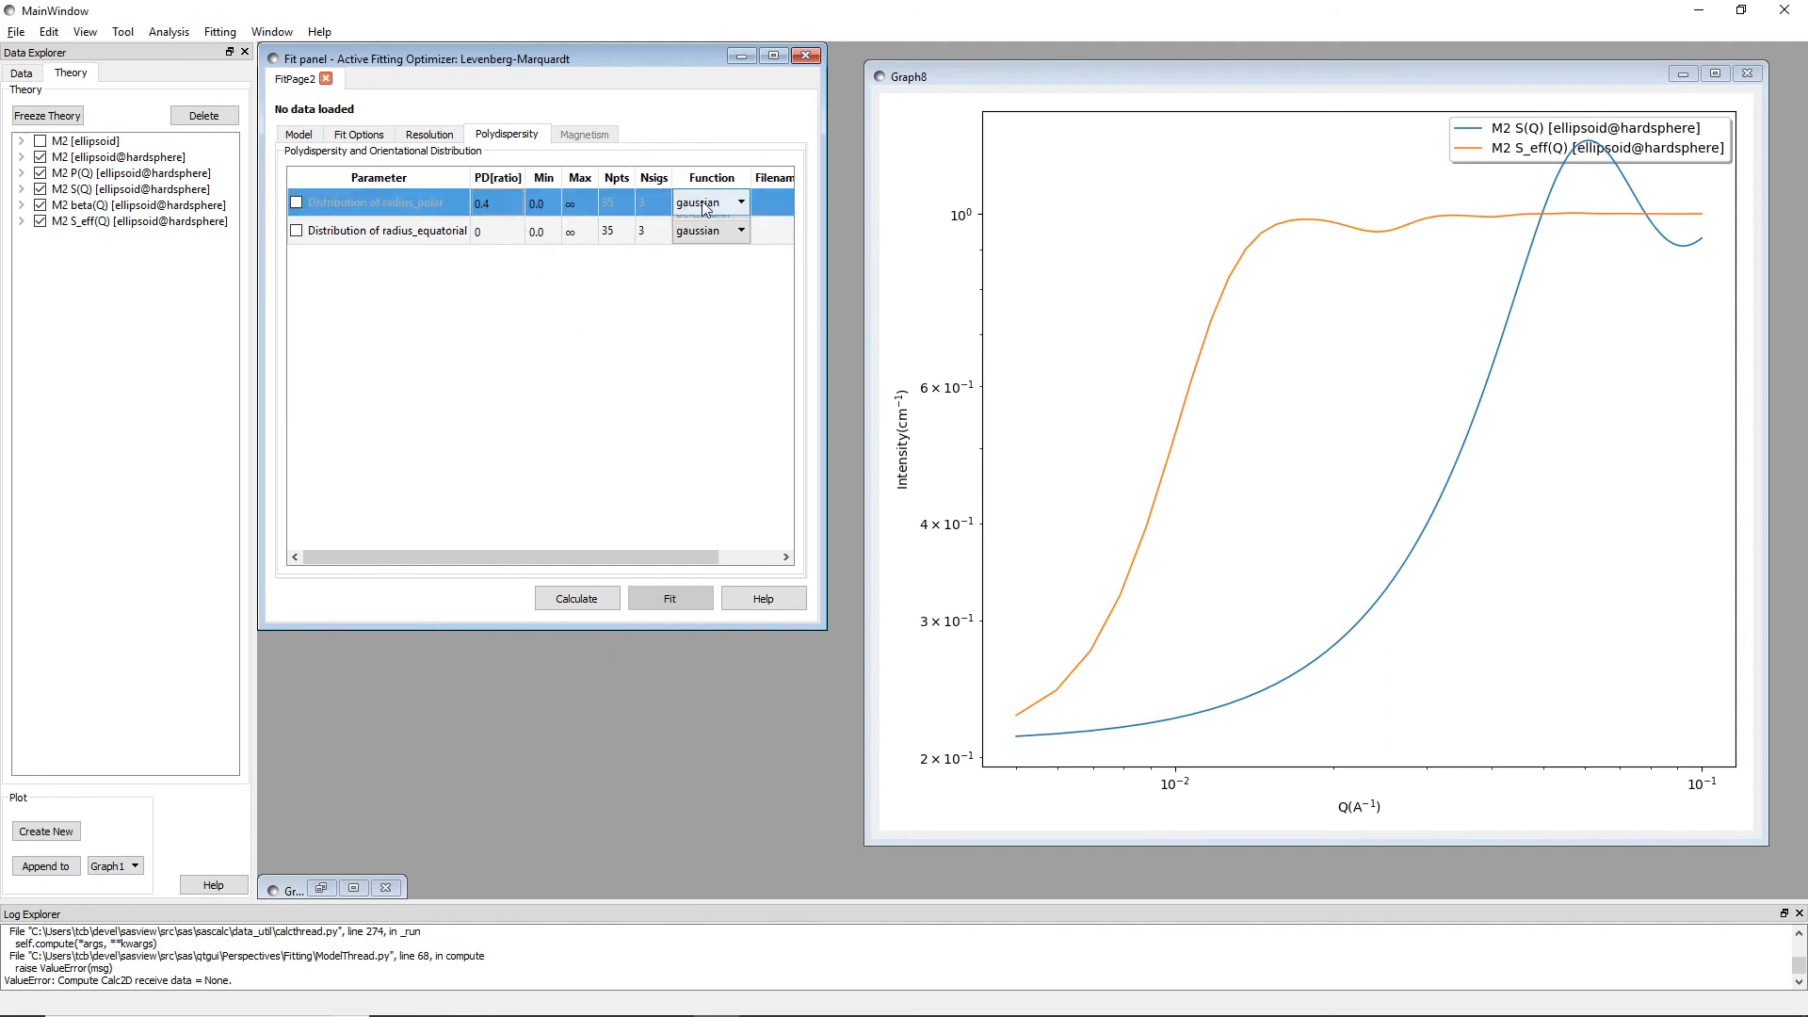
click(715, 295)
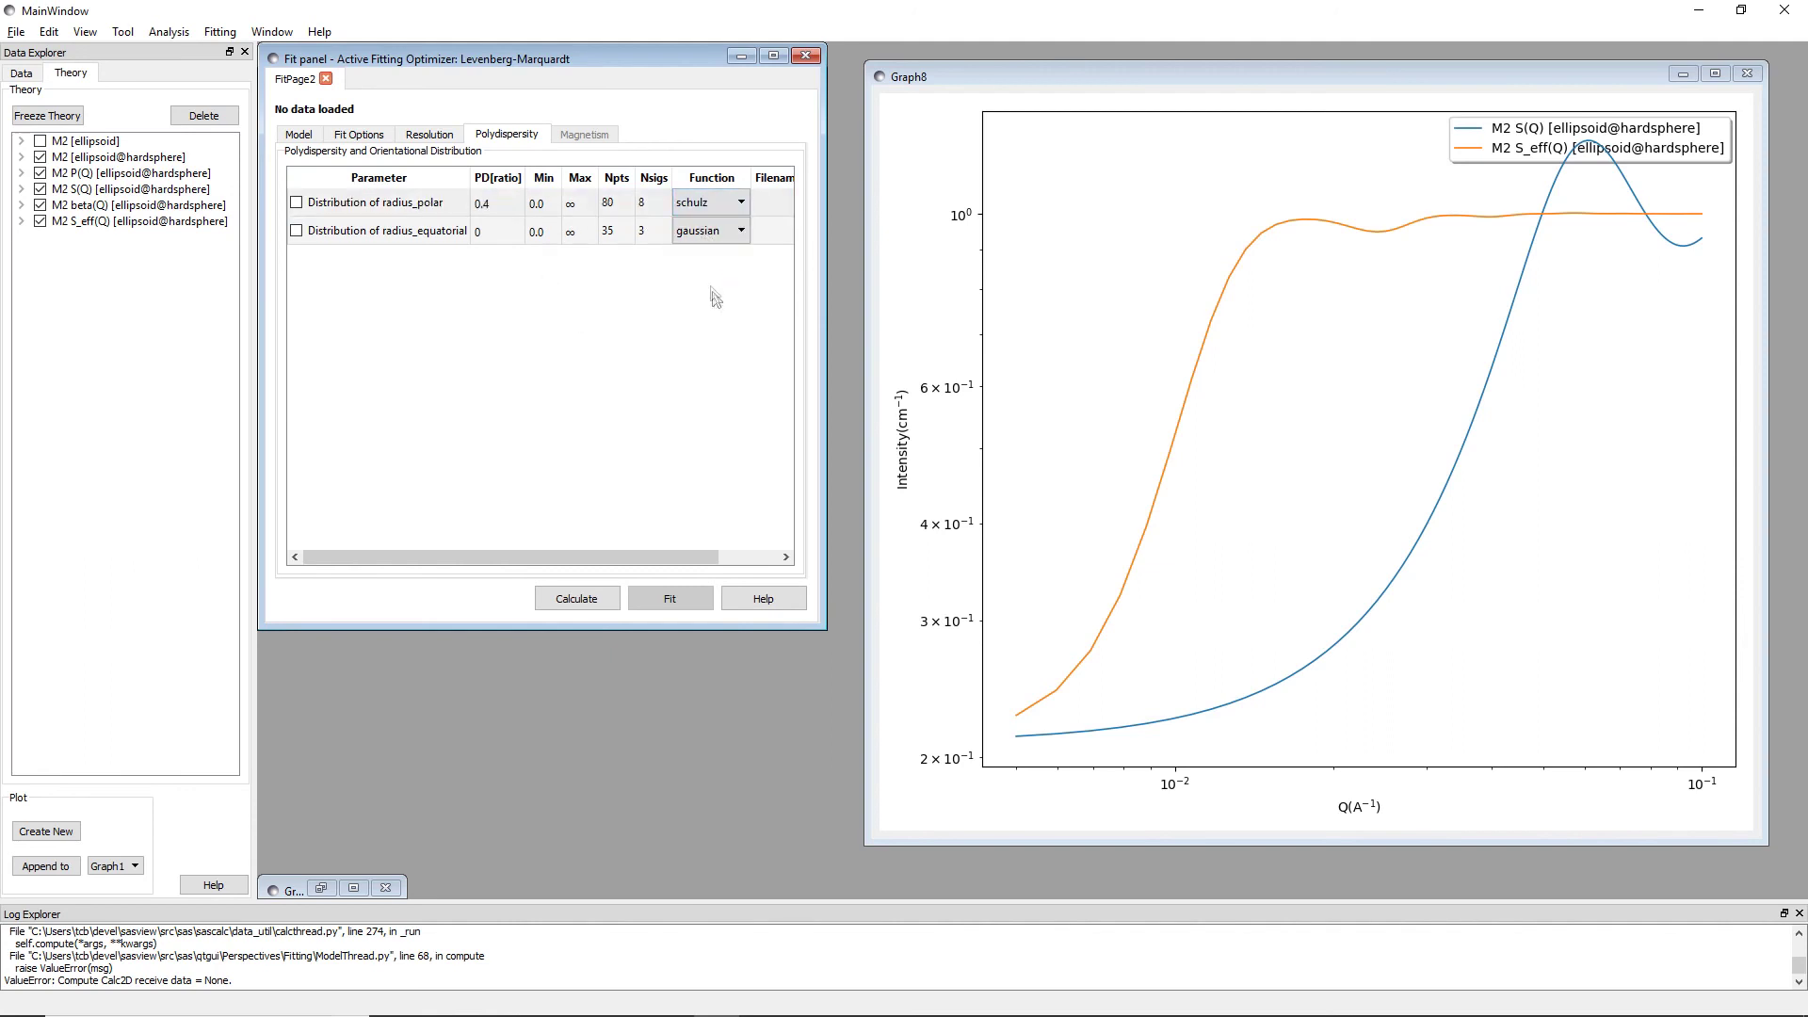
click(298, 134)
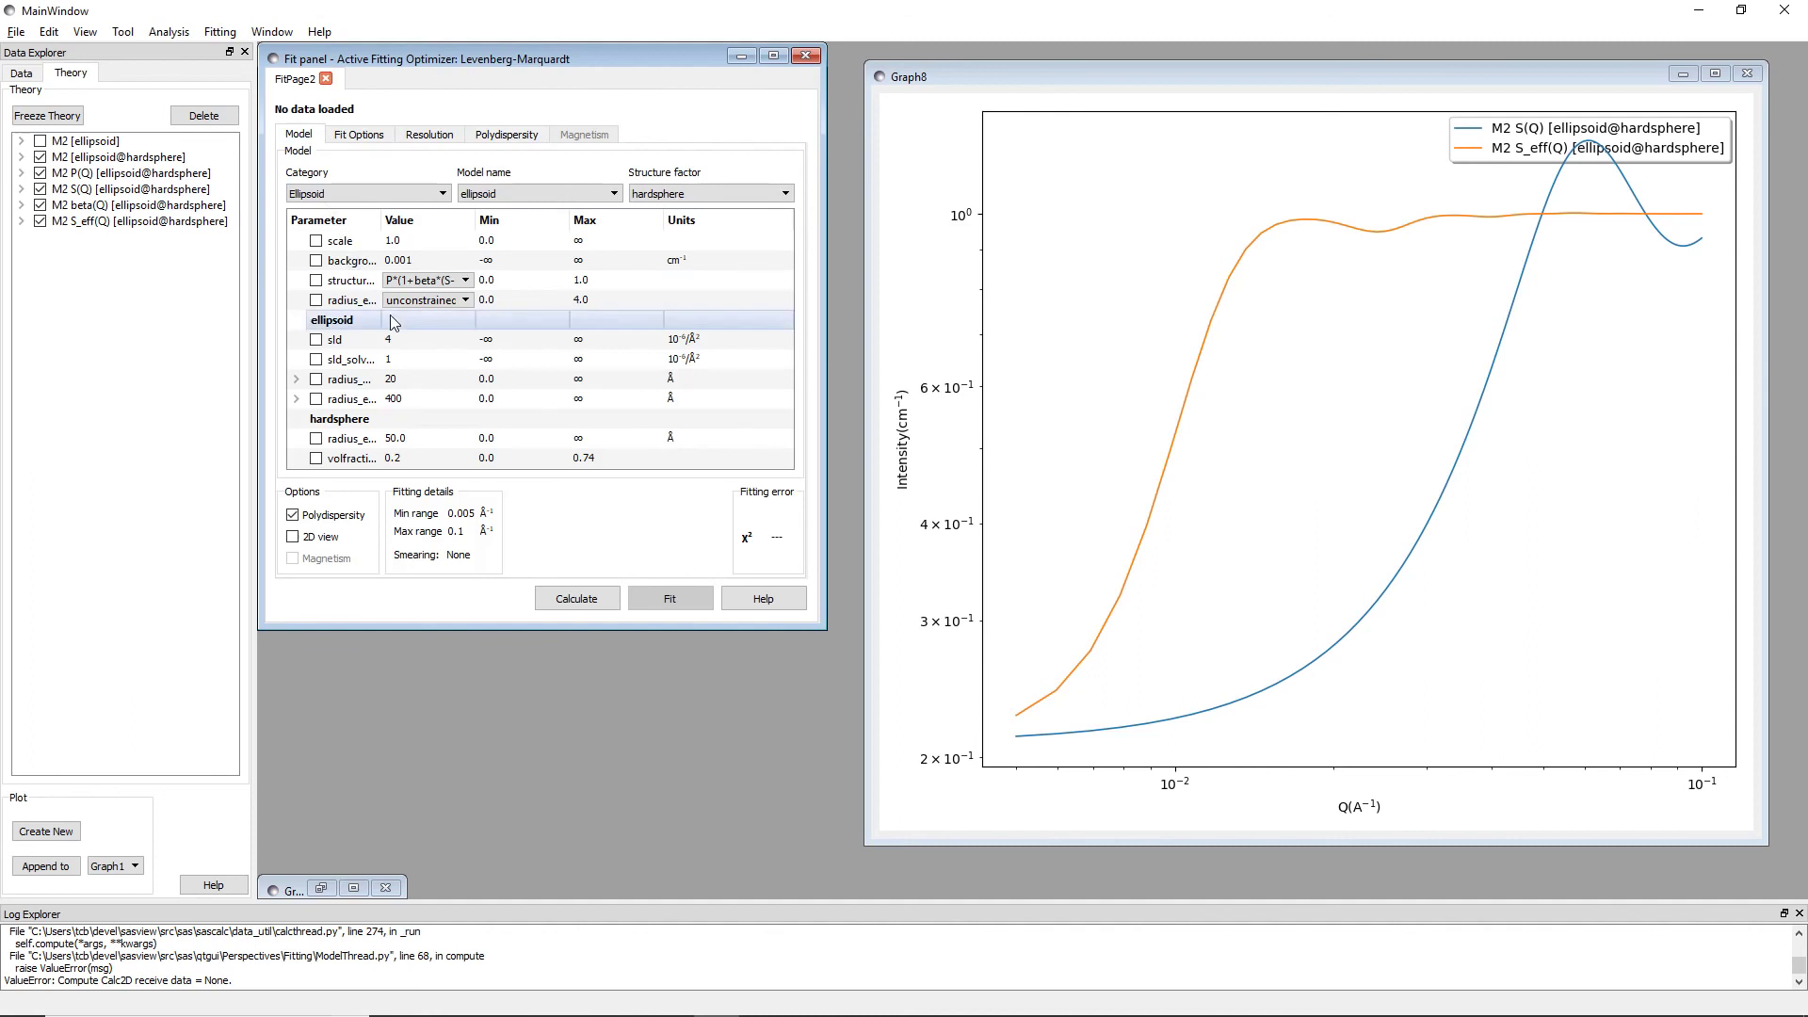
click(598, 603)
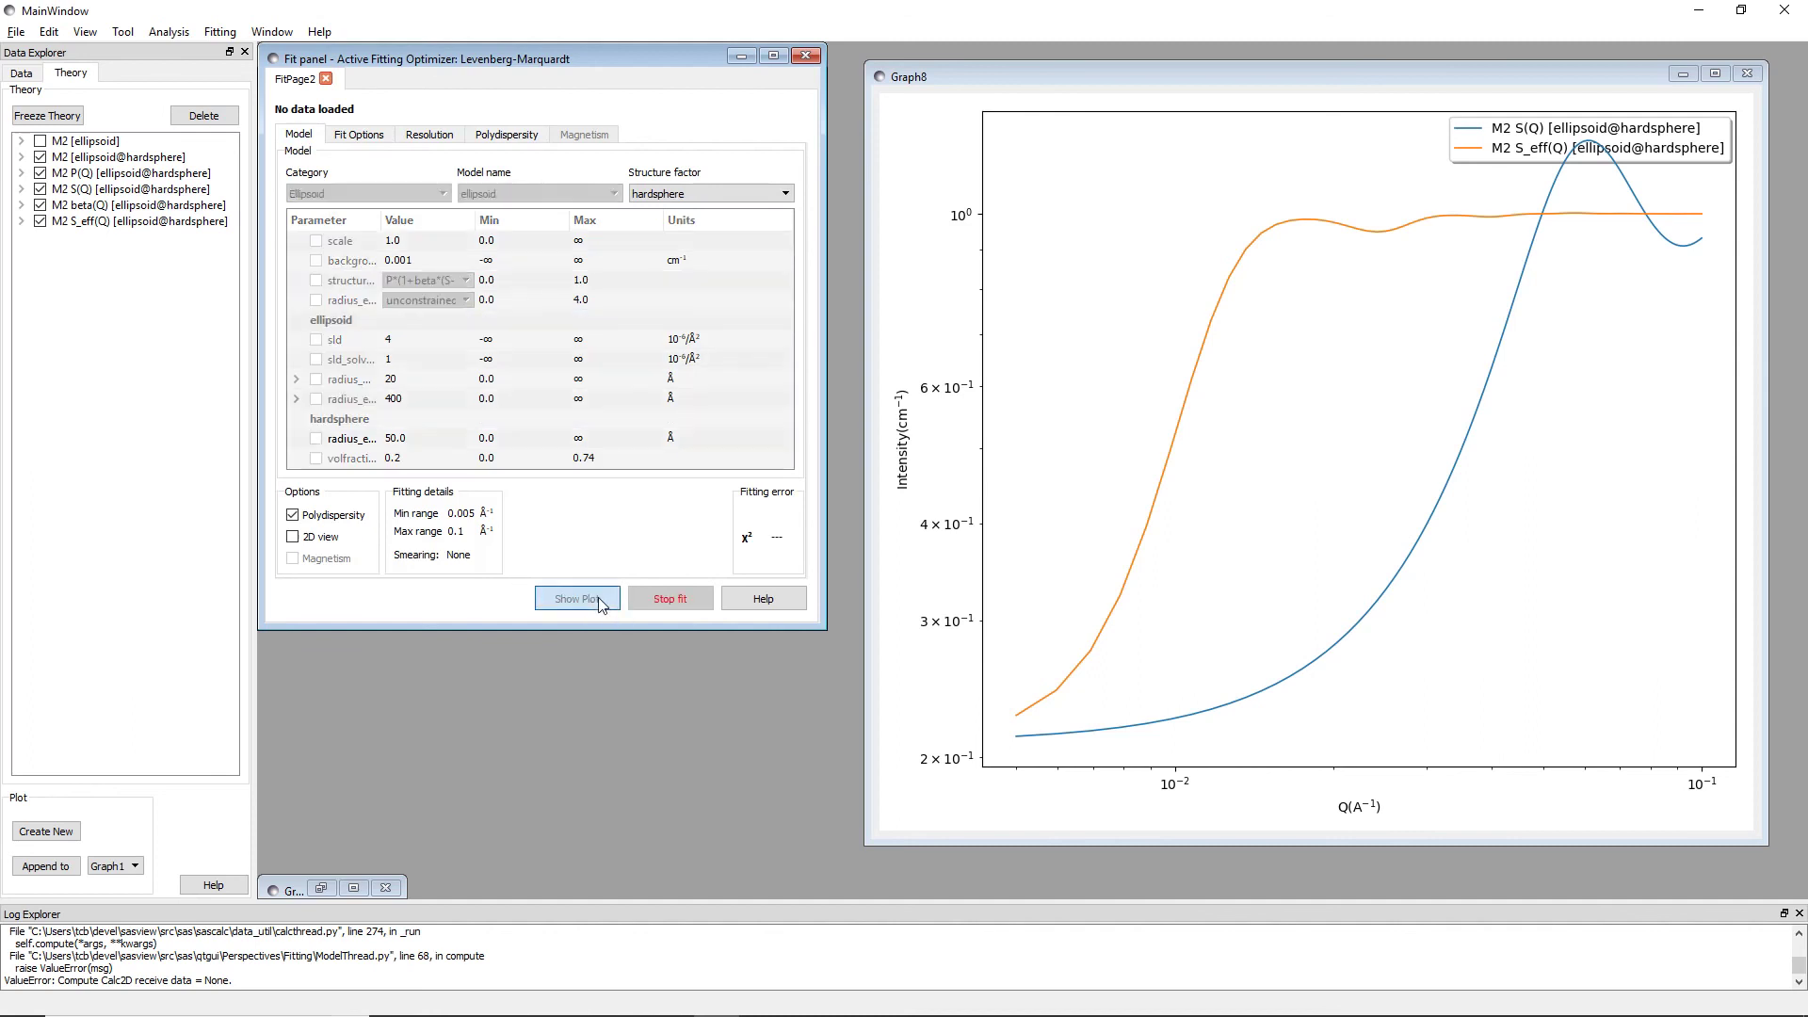